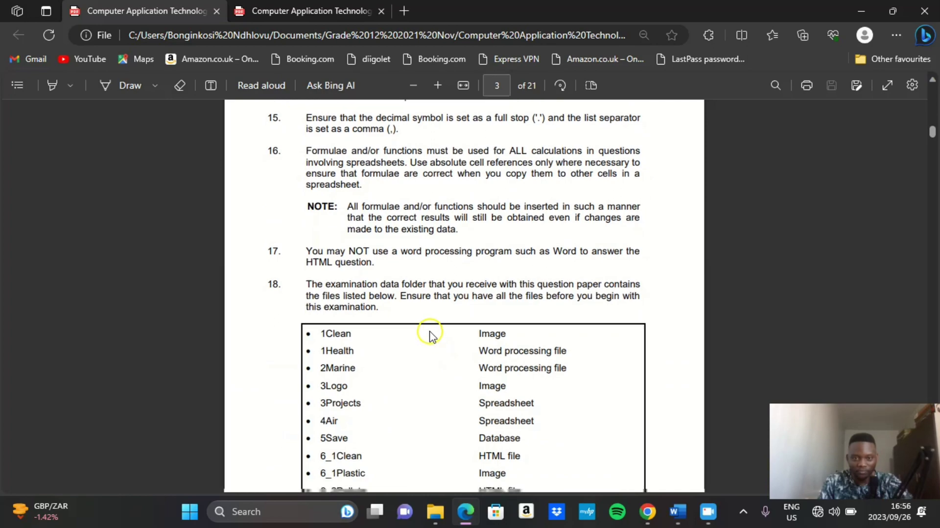
Step: Read through the exam paper's instructions and the Question 1 word processing tasks on page 4
scroll(427, 338, "down", 5)
scroll(428, 326, "up", 10)
scroll(427, 325, "up", 8)
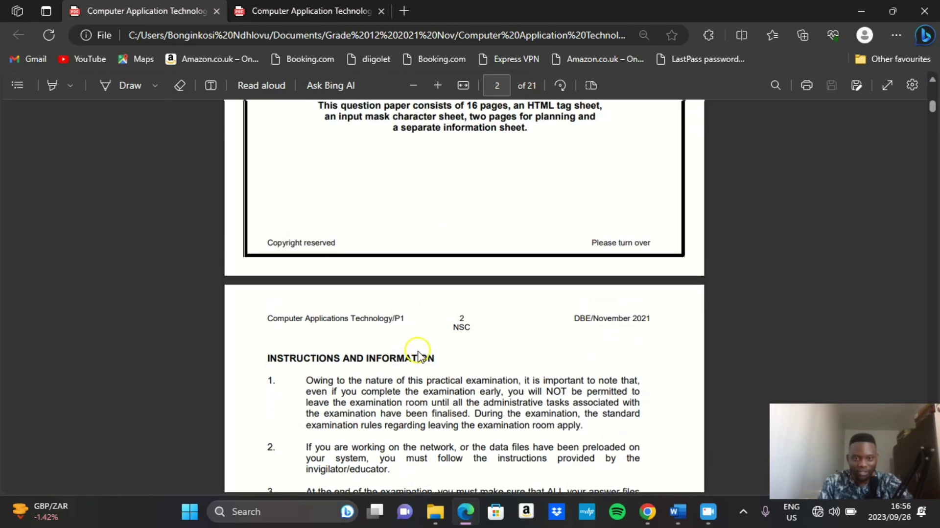
scroll(425, 346, "up", 9)
scroll(425, 352, "down", 8)
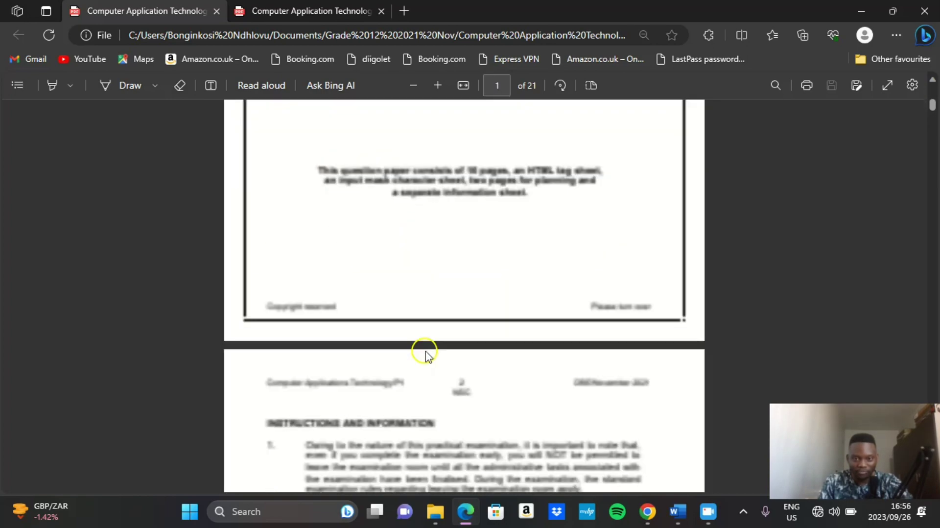
scroll(378, 358, "down", 10)
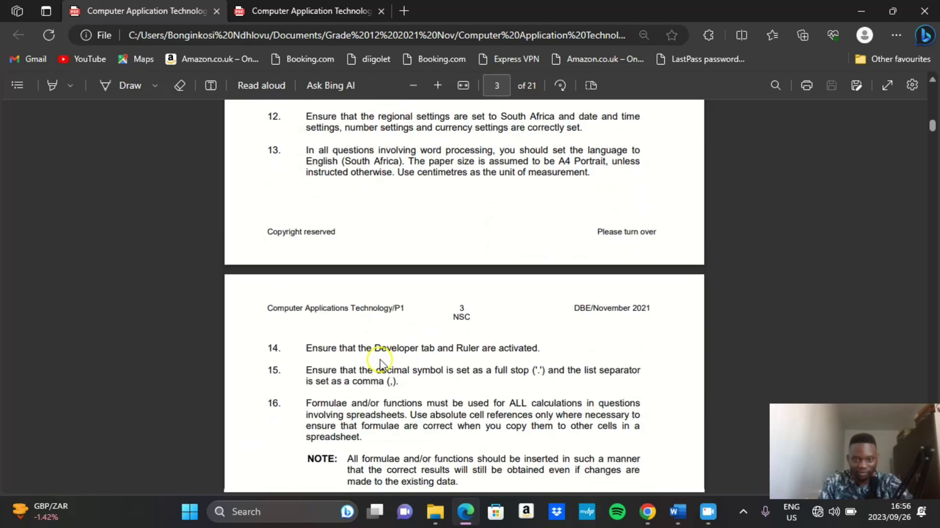
scroll(380, 359, "down", 10)
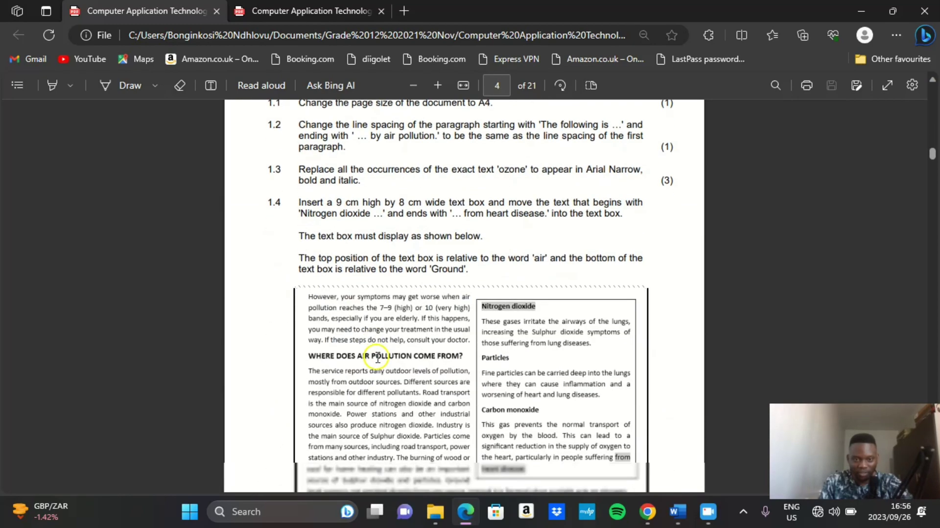
scroll(361, 315, "down", 1)
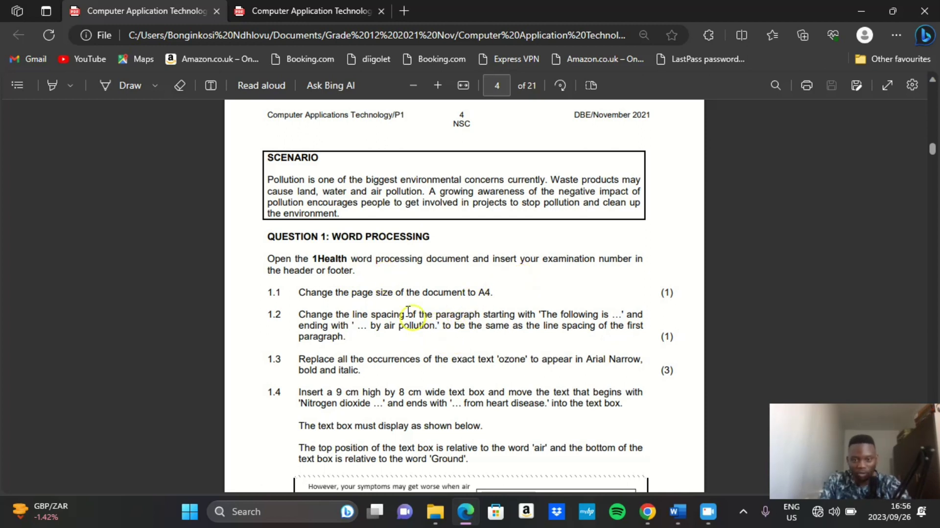
scroll(406, 294, "down", 2)
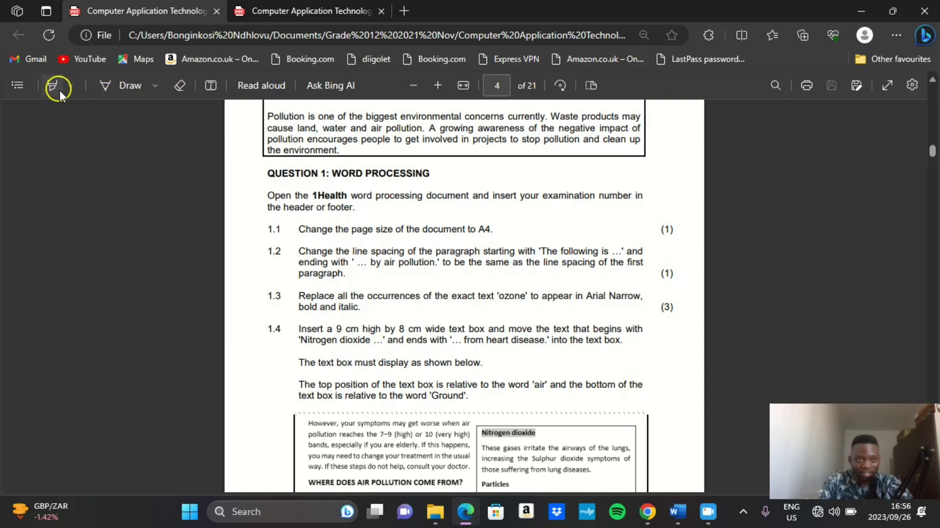
Step: Turn on the highlighter in the exam PDF and look over the 1Health document in Word before returning to the paper
left_click(75, 96)
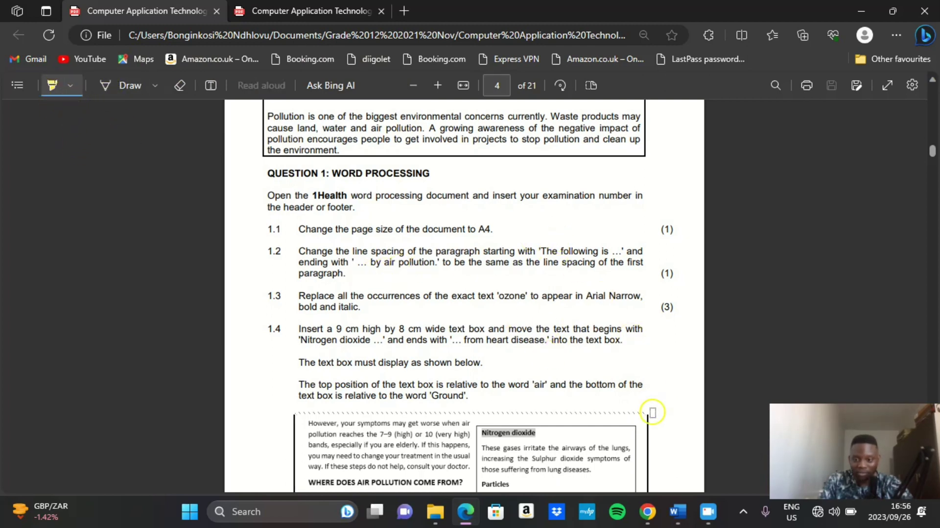
left_click(676, 521)
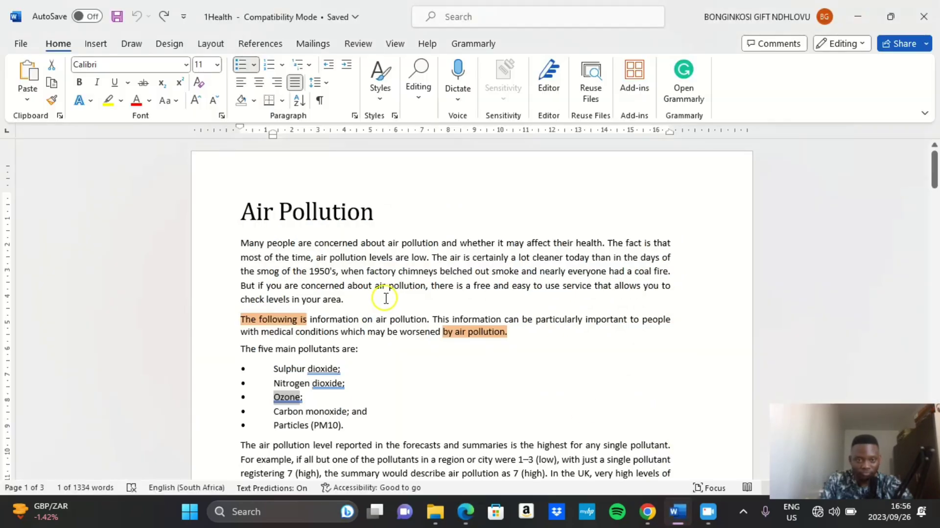
scroll(385, 338, "down", 3)
scroll(531, 436, "up", 3)
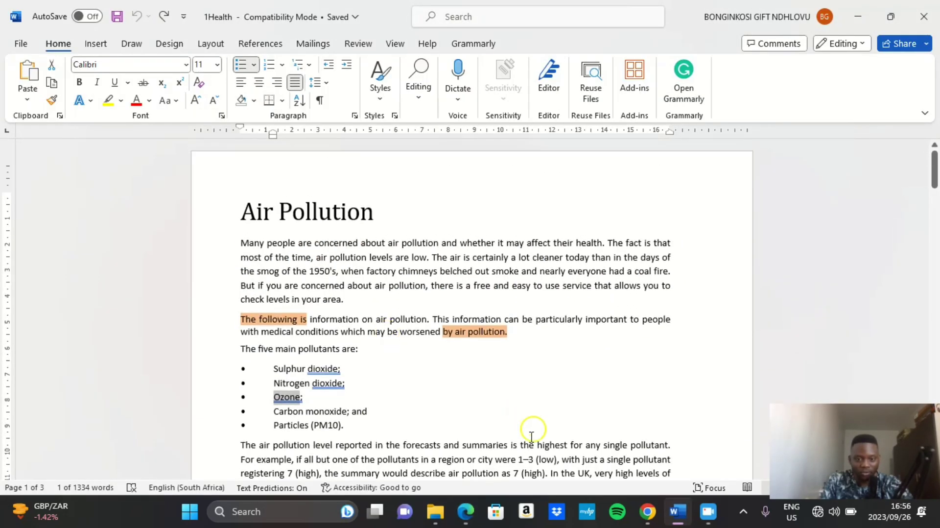
left_click(465, 512)
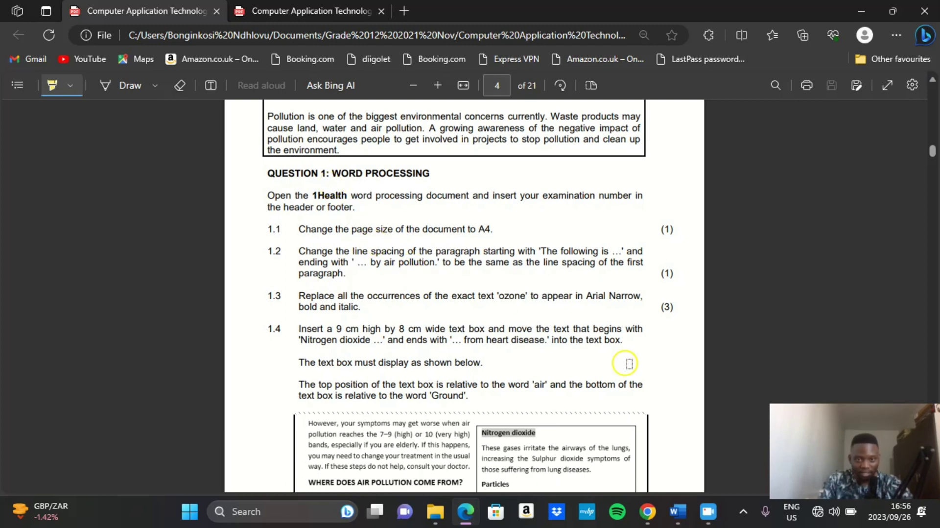
Step: Switch to Word and change the page size of the 1Health document to A4
left_click(681, 513)
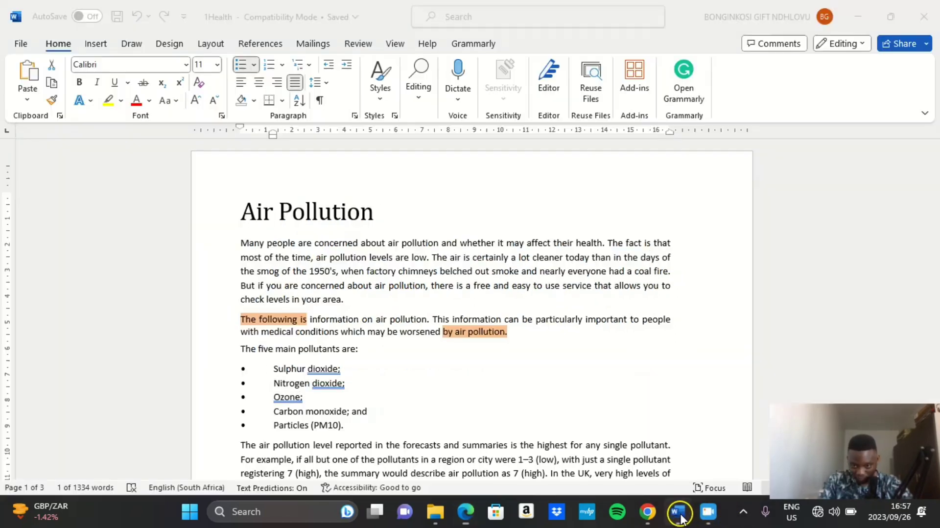
left_click(212, 43)
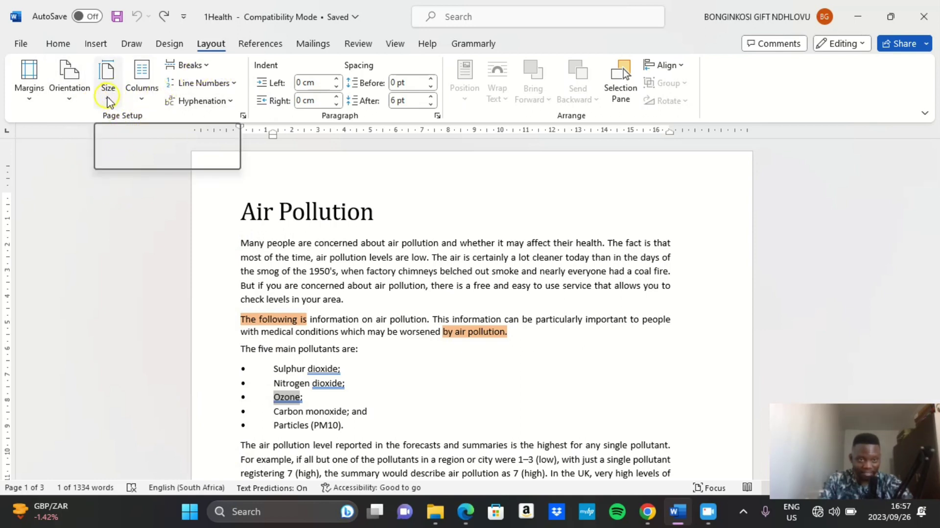
left_click(106, 102)
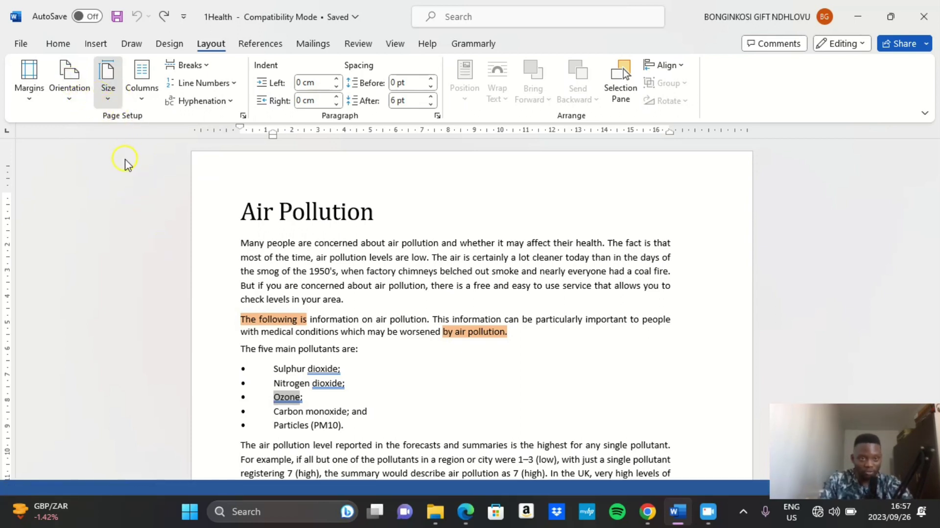
left_click(106, 84)
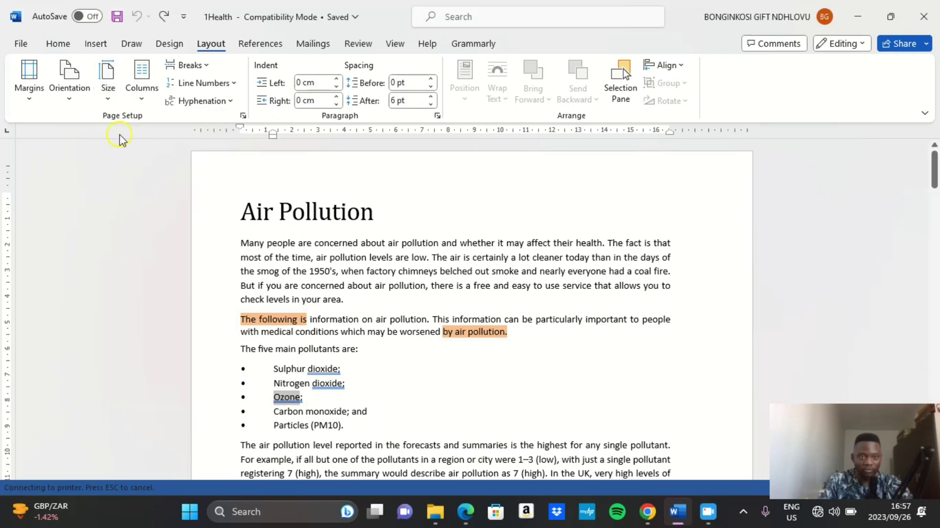
left_click(107, 89)
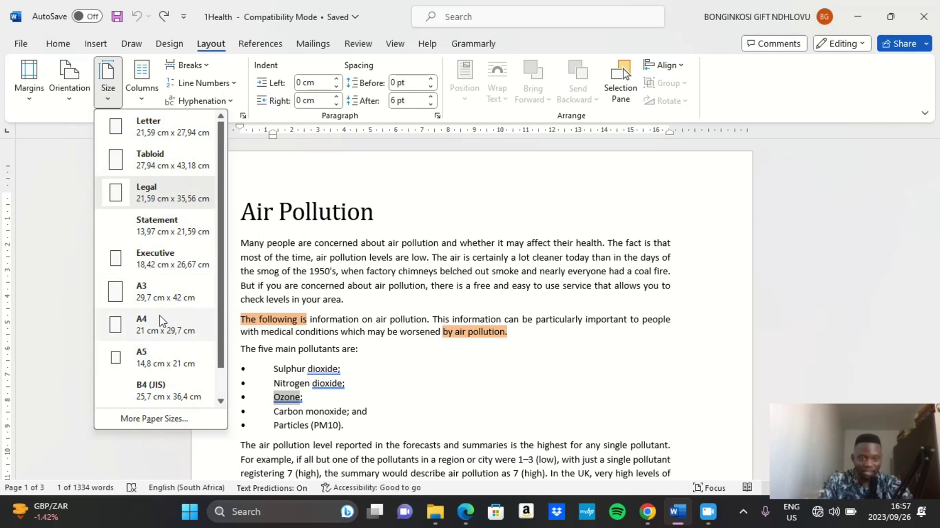
left_click(153, 327)
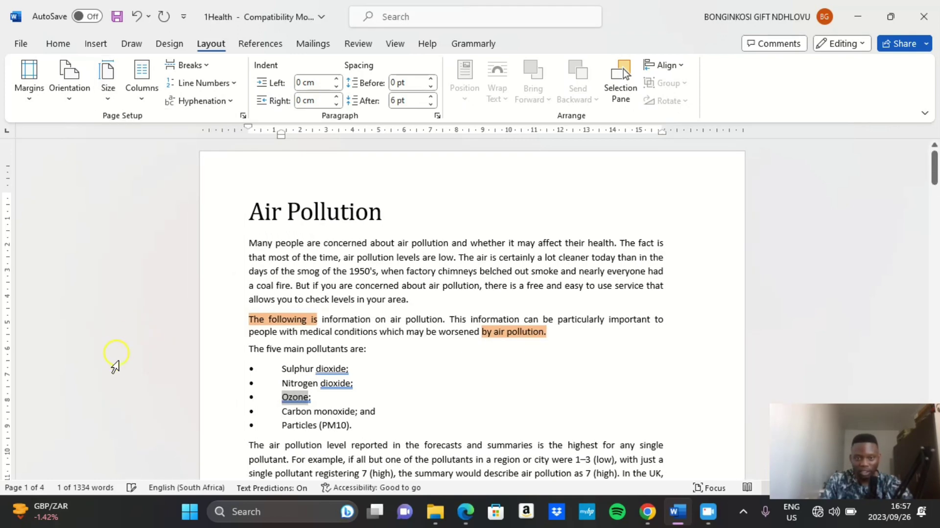
scroll(301, 370, "down", 3)
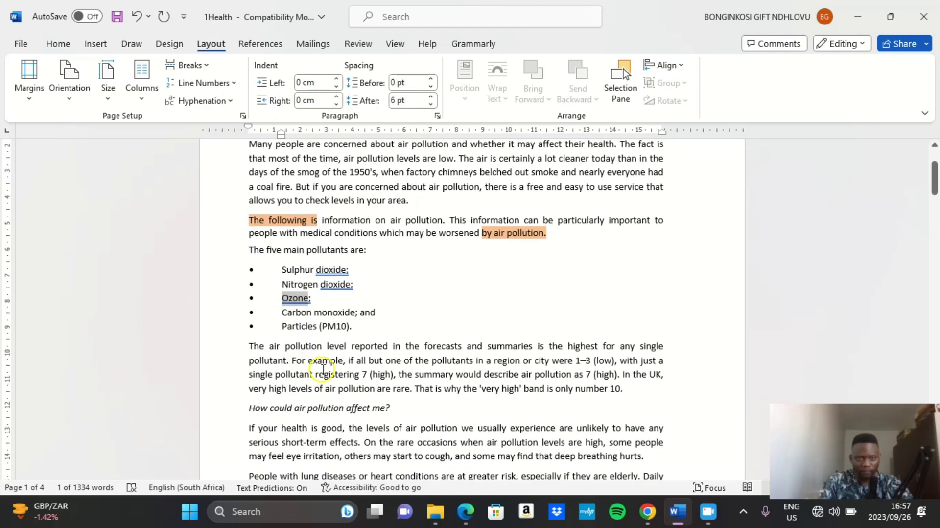
scroll(315, 332, "up", 4)
Step: Switch to the exam paper in Edge and highlight the text of task 1.1 in yellow
mouse_move(466, 511)
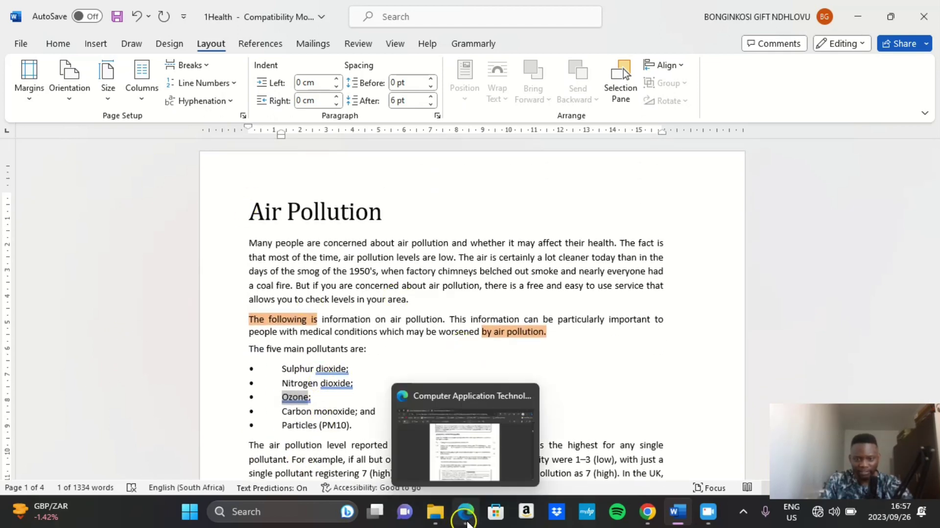
left_click(466, 438)
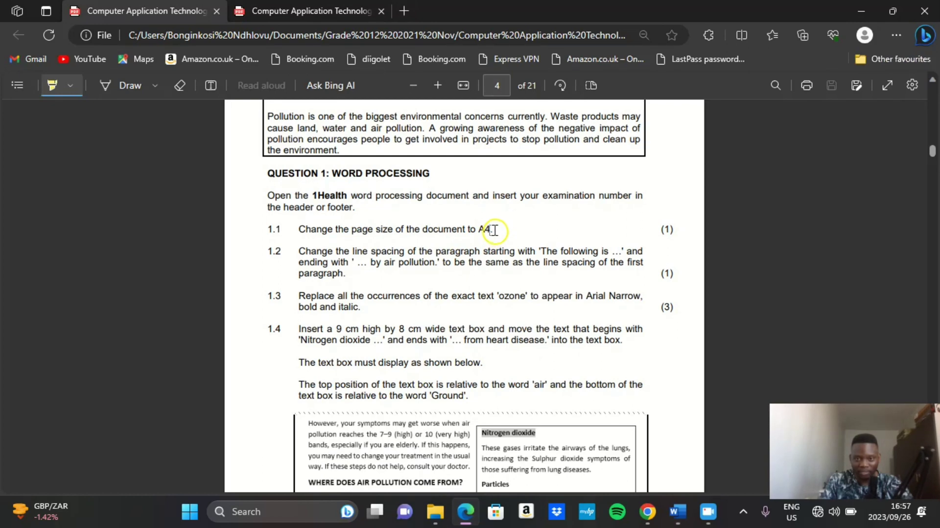
left_click_drag(492, 231, 333, 240)
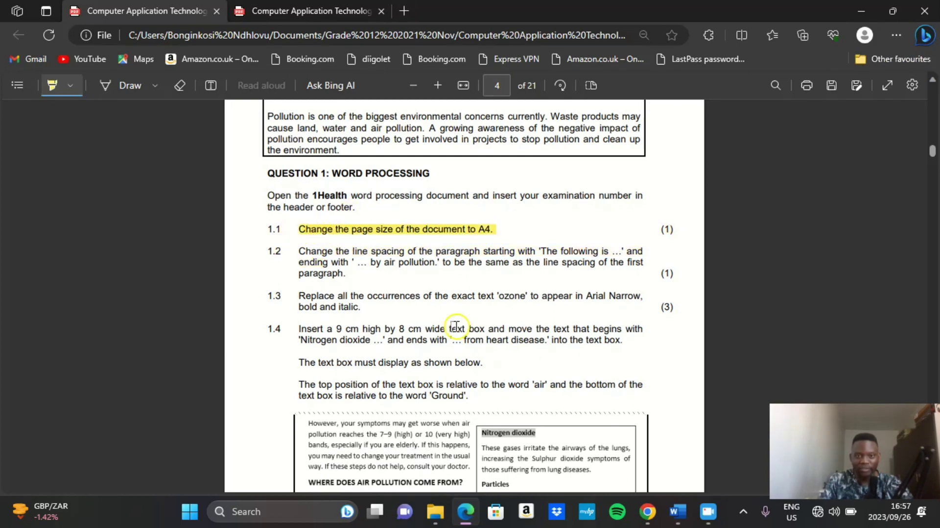
scroll(425, 296, "down", 3)
scroll(343, 269, "up", 3)
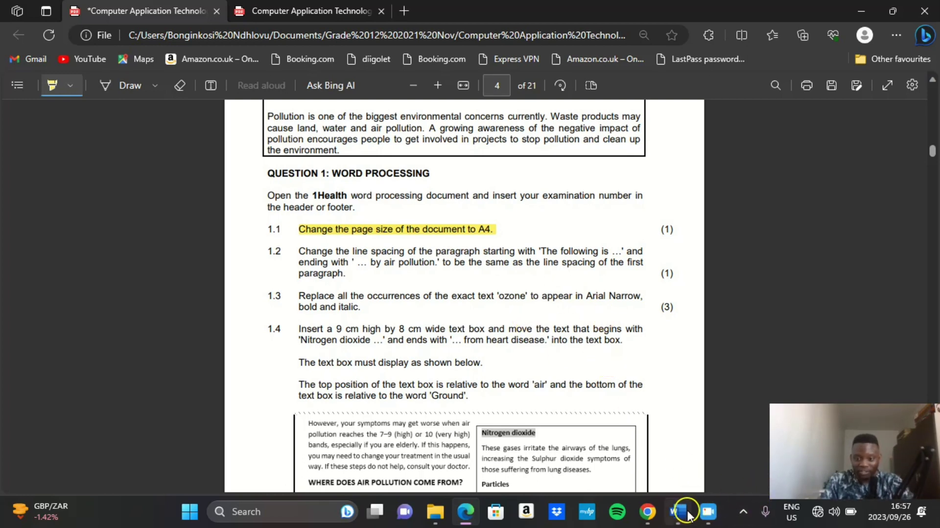
Step: Look at the opening paragraphs of 1Health in Word and reread task 1.2 in the exam paper in Edge
mouse_move(687, 512)
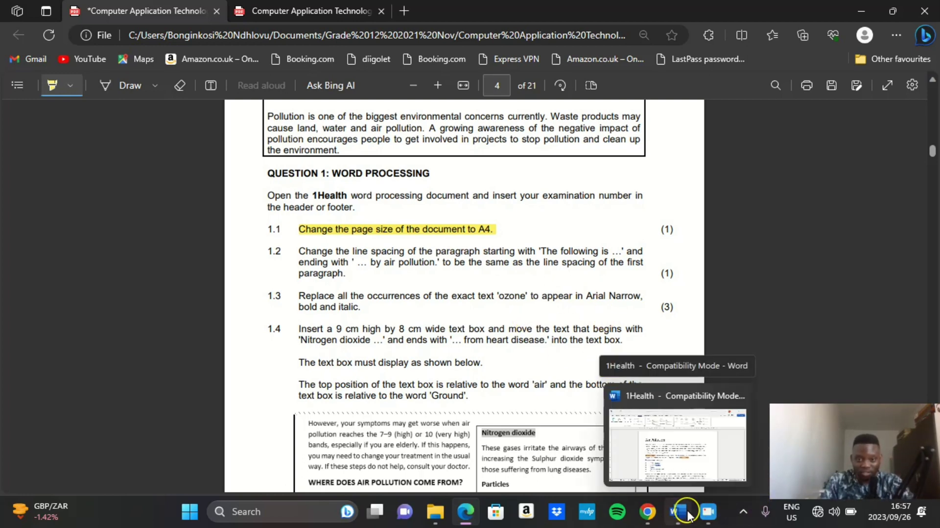
left_click(688, 512)
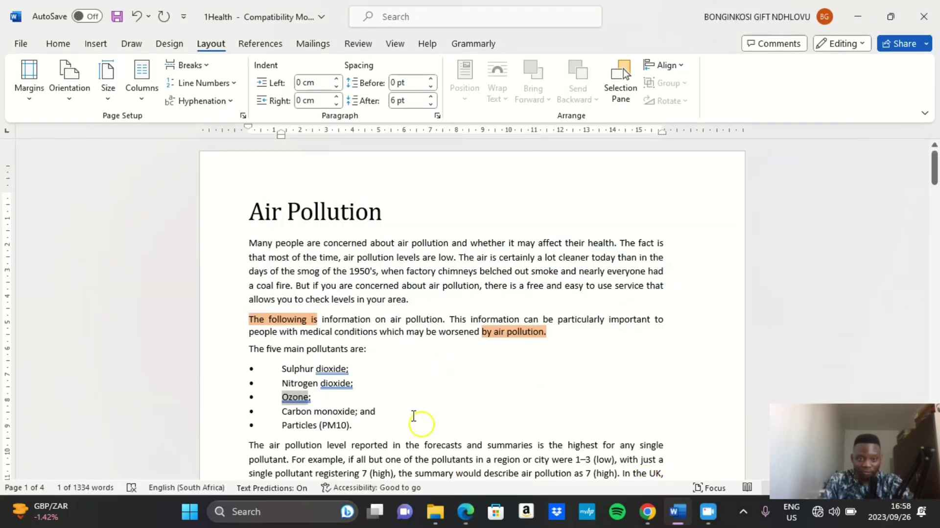
scroll(281, 299, "down", 1)
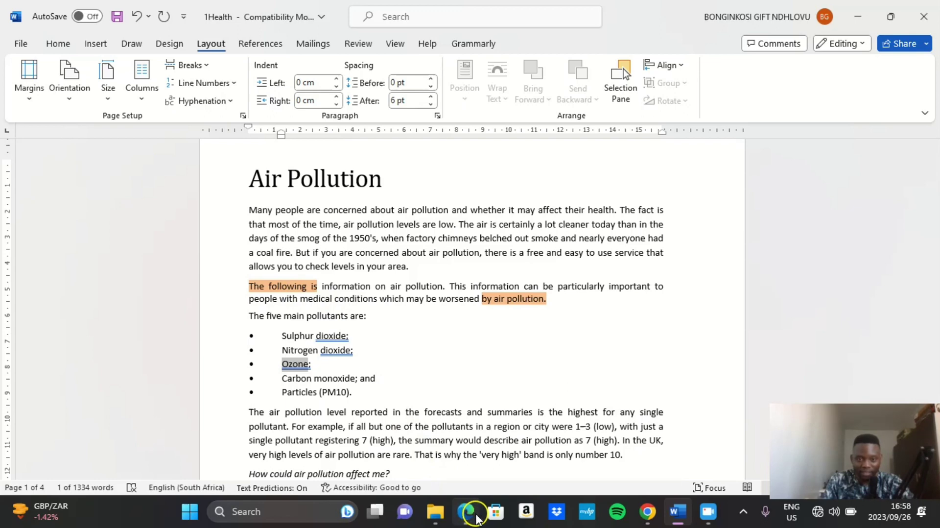
left_click(465, 511)
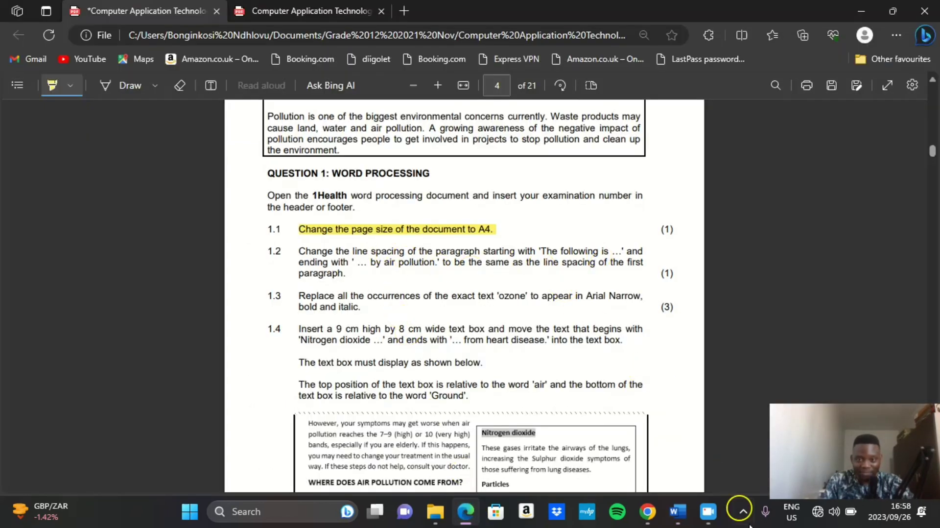
Step: Switch to Word and check the line spacing of the first paragraph under the Air Pollution heading, leaving its settings unchanged
mouse_move(689, 520)
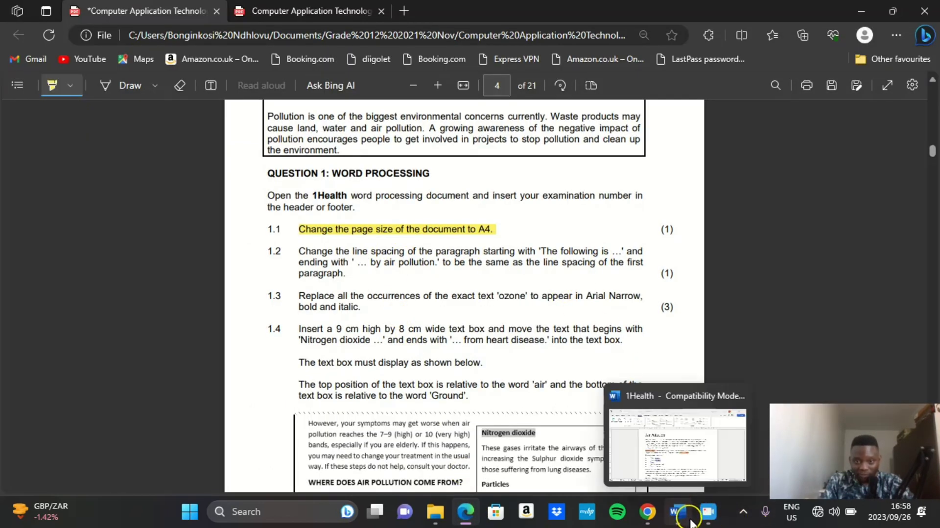
left_click(678, 511)
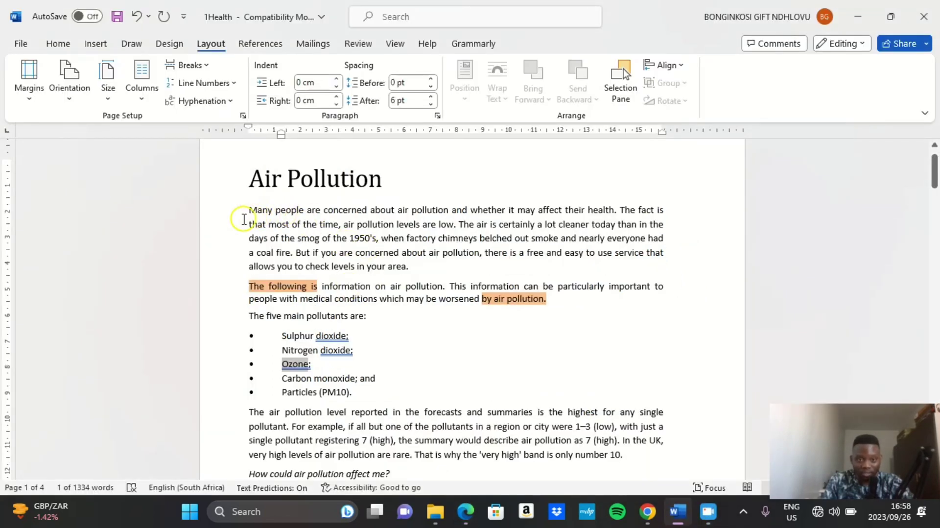
left_click_drag(249, 213, 407, 265)
left_click(58, 44)
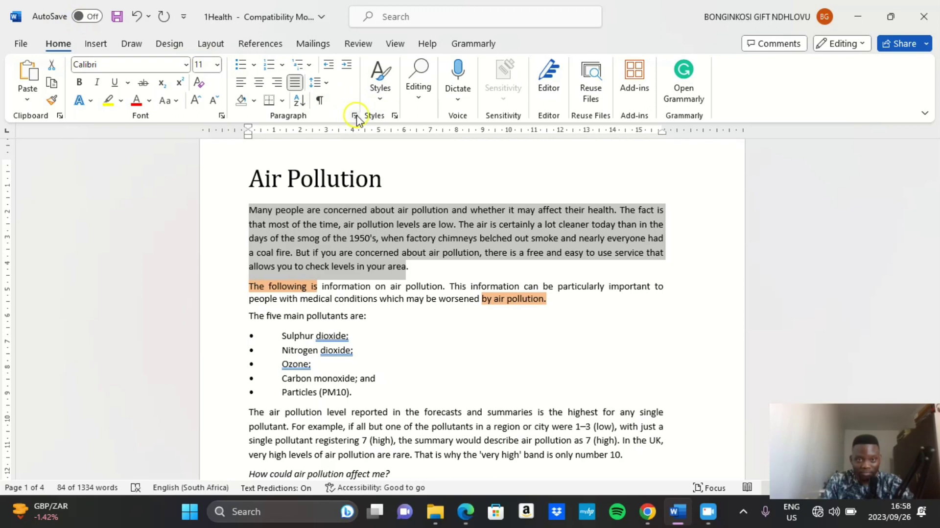
left_click(354, 116)
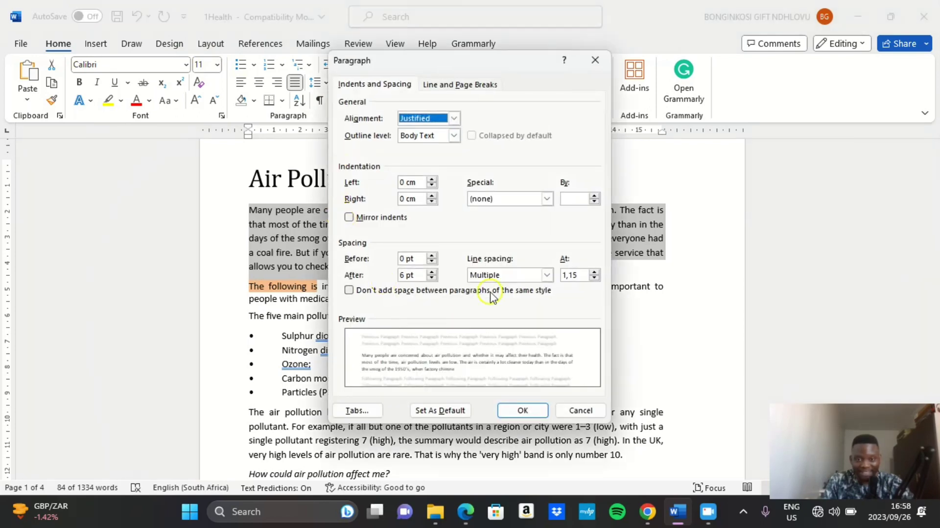
left_click_drag(526, 69, 623, 77)
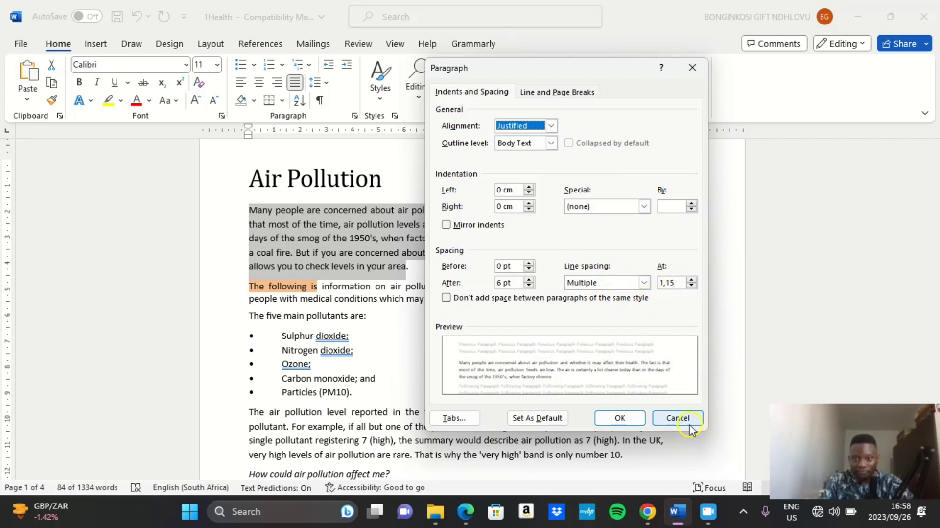
left_click(675, 281)
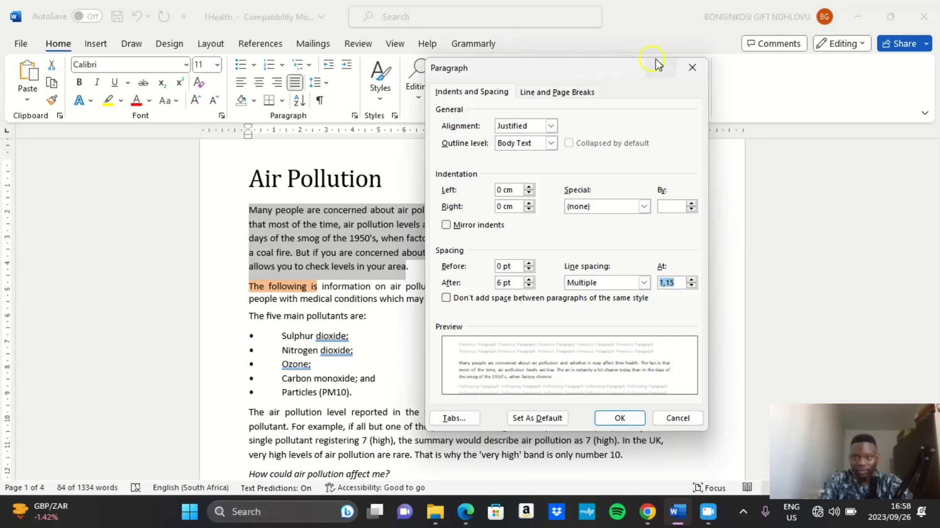
left_click(692, 67)
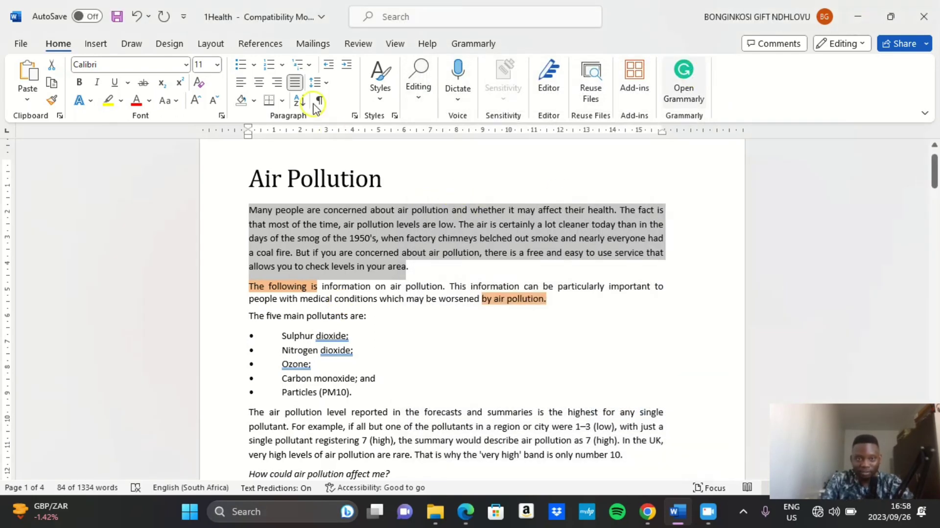
Step: Set the line spacing of the paragraph from "The following is" to "by air pollution." to Multiple at 1,15
left_click(497, 316)
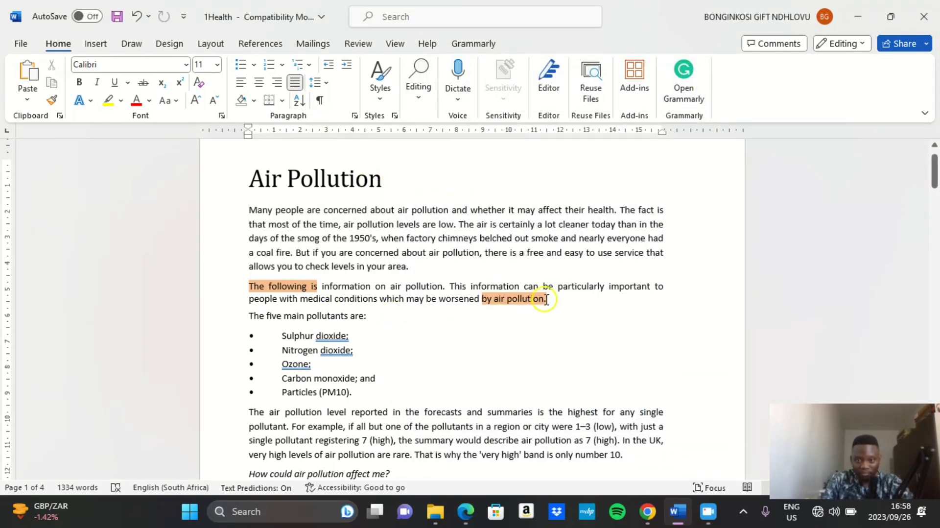
left_click_drag(547, 300, 250, 285)
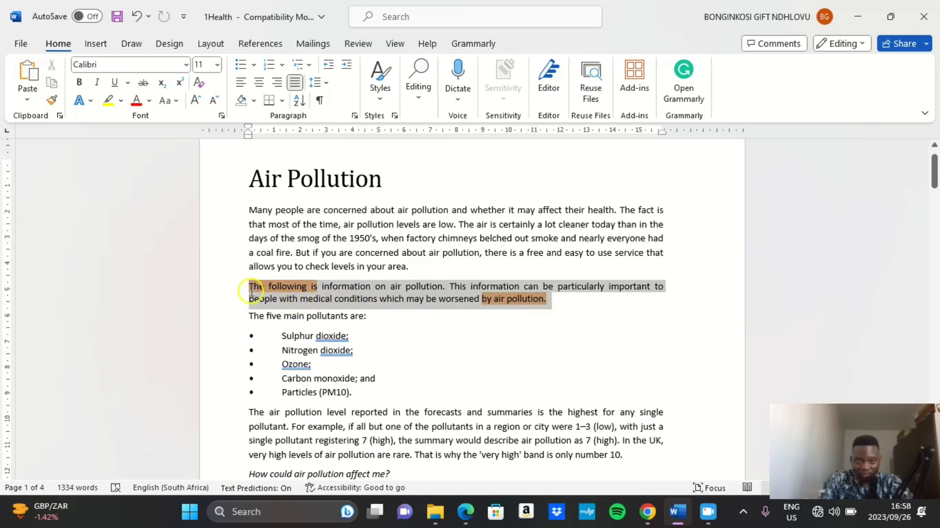
left_click(354, 116)
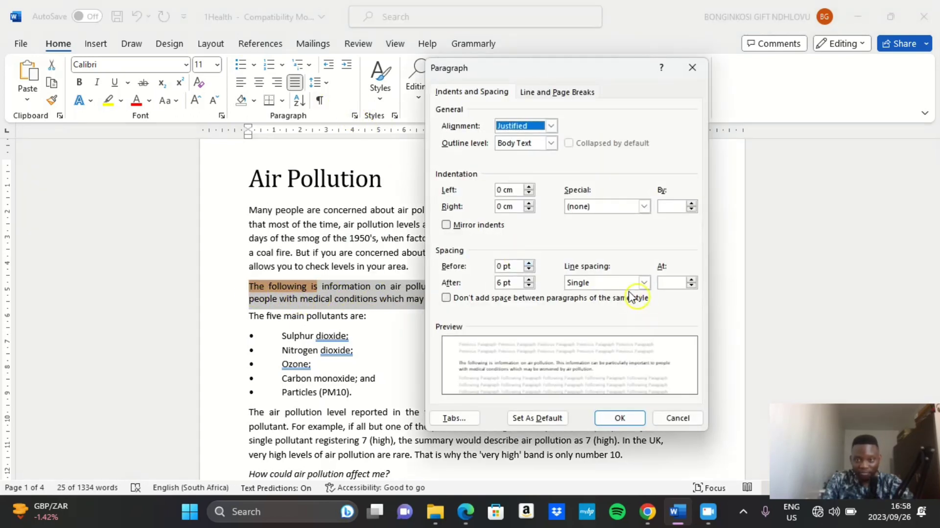
left_click(644, 283)
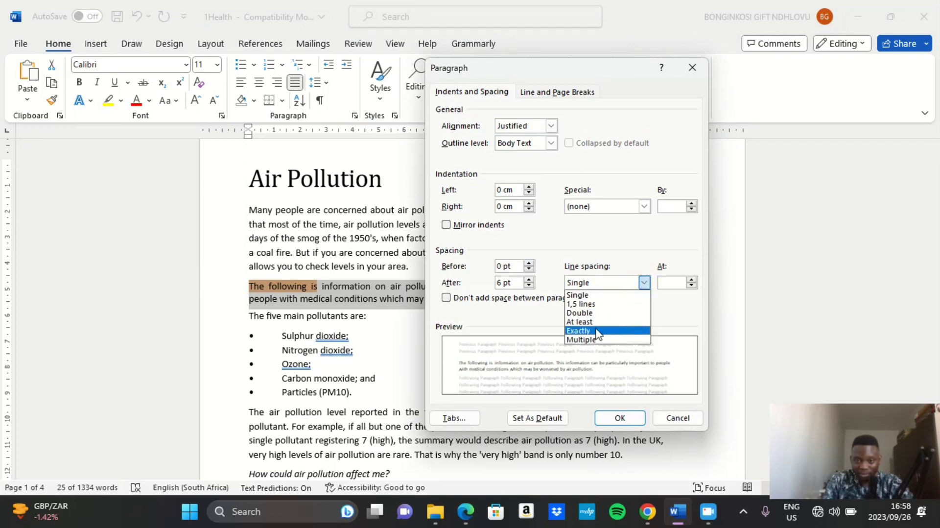
left_click(595, 345)
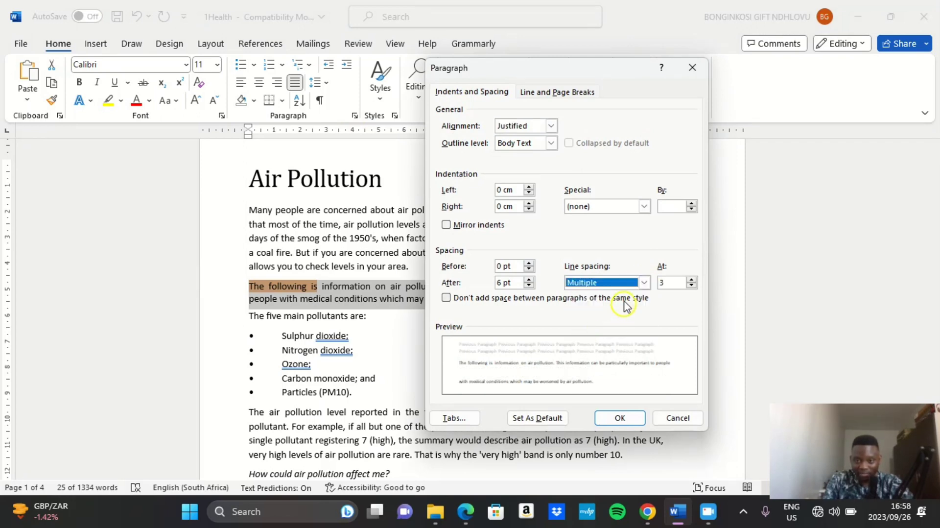
left_click(683, 283)
key("BackSpace")
type("1,15")
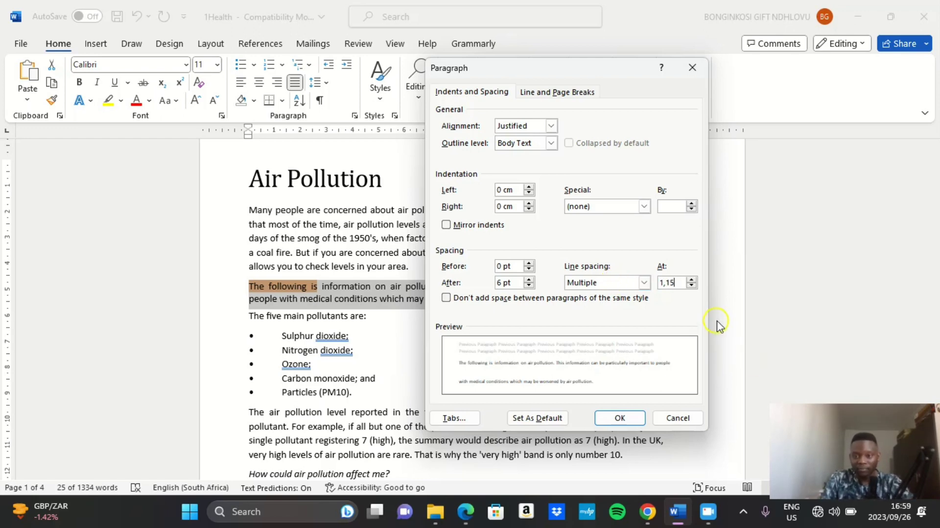
left_click(616, 417)
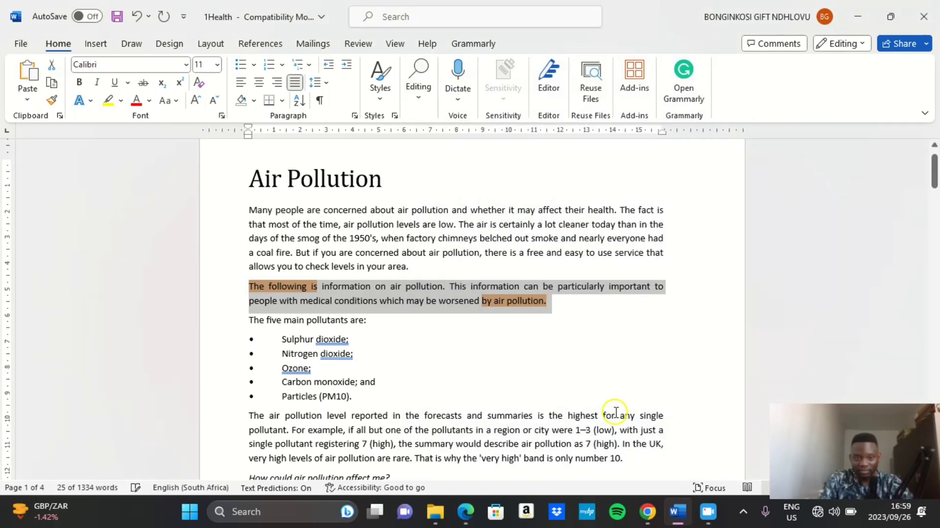
left_click(483, 309)
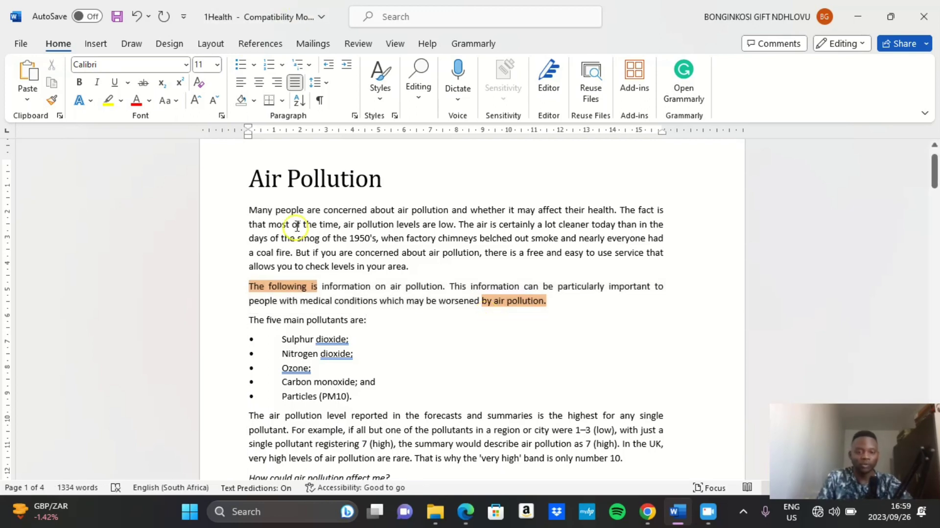
left_click(367, 319)
scroll(440, 367, "down", 1)
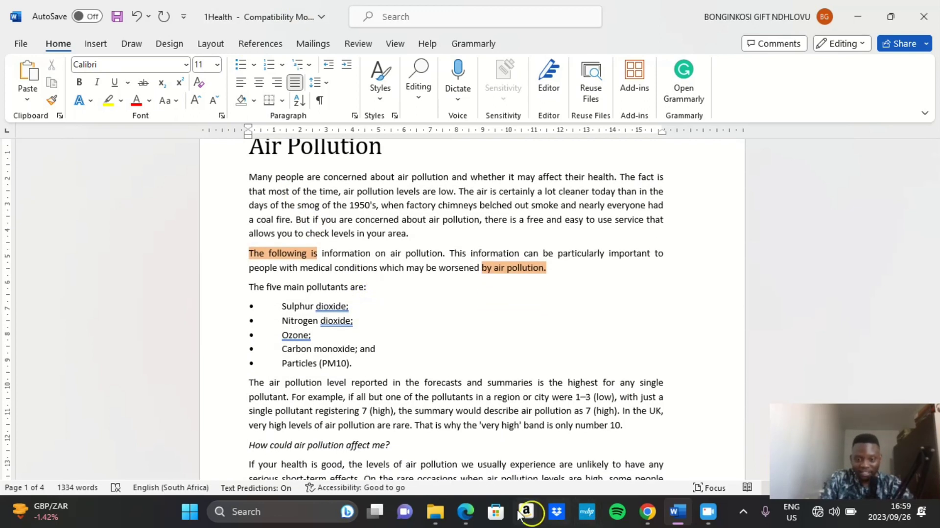
Step: Switch to the exam paper in Edge, highlight the text of task 1.2 in yellow and read task 1.3
left_click(467, 511)
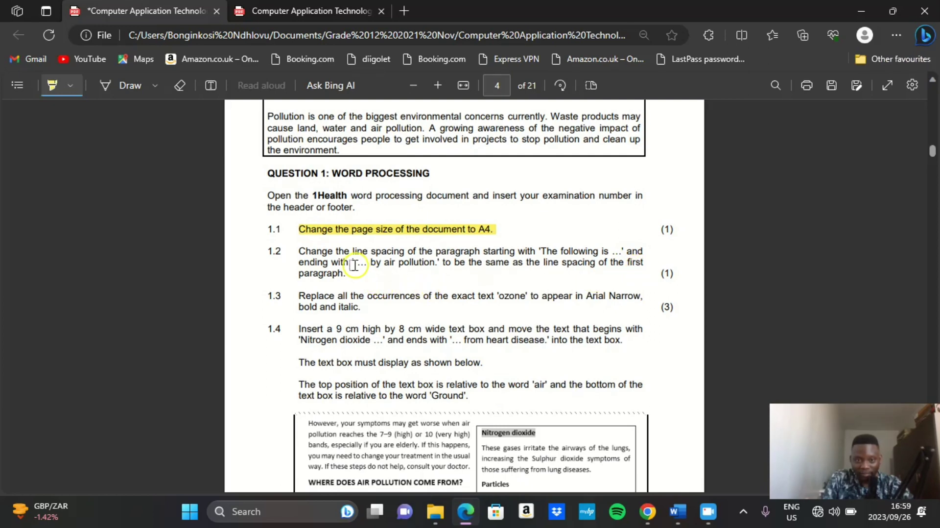
left_click_drag(349, 273, 307, 248)
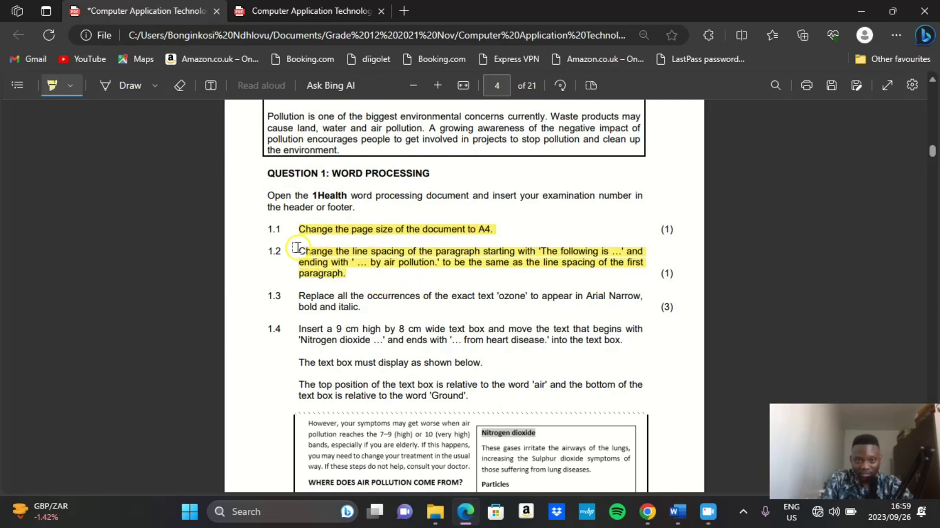
scroll(378, 308, "down", 3)
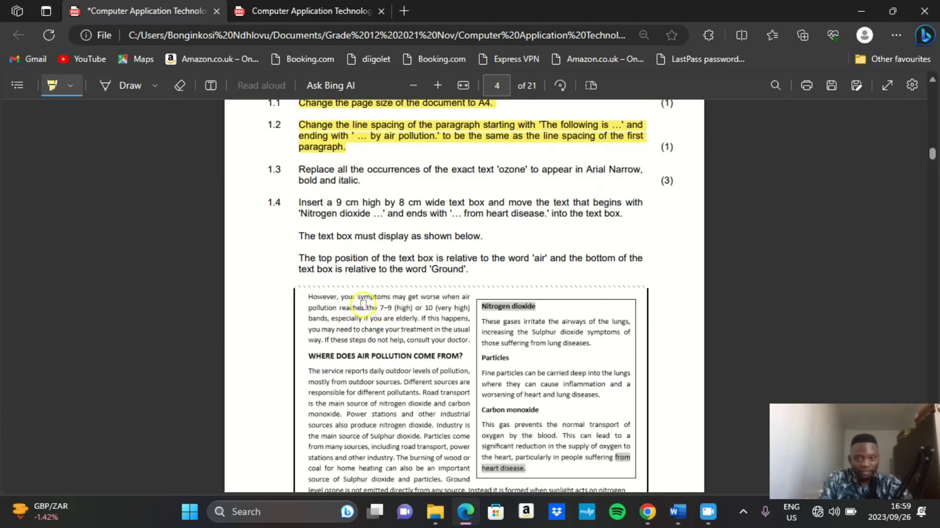
scroll(343, 287, "up", 1)
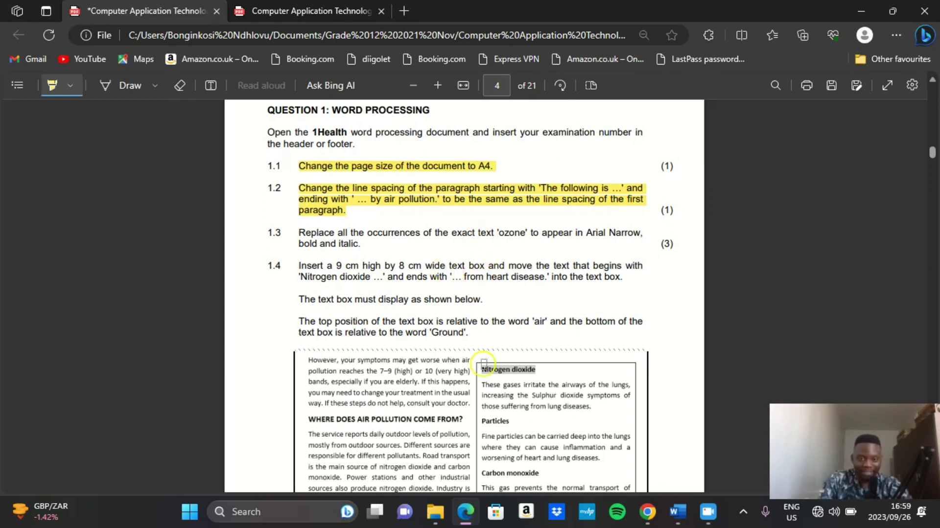
Step: Alternate between 1Health in Word and the exam paper in Edge to reread task 1.3, ending in Word
left_click(677, 511)
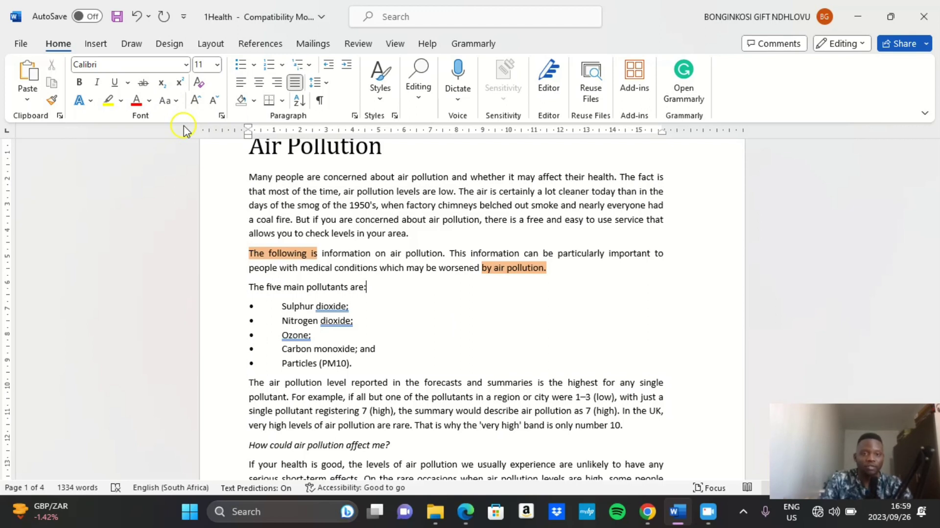
left_click(466, 512)
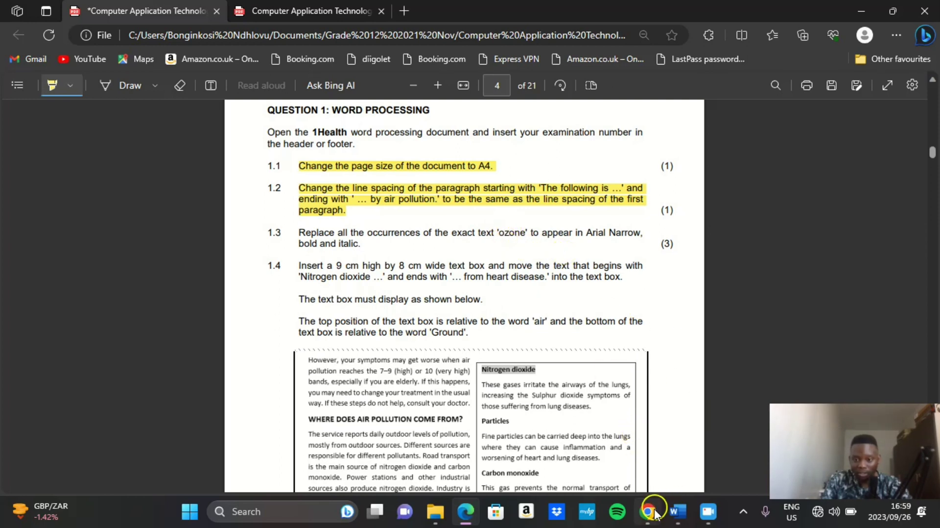
mouse_move(678, 512)
left_click(655, 482)
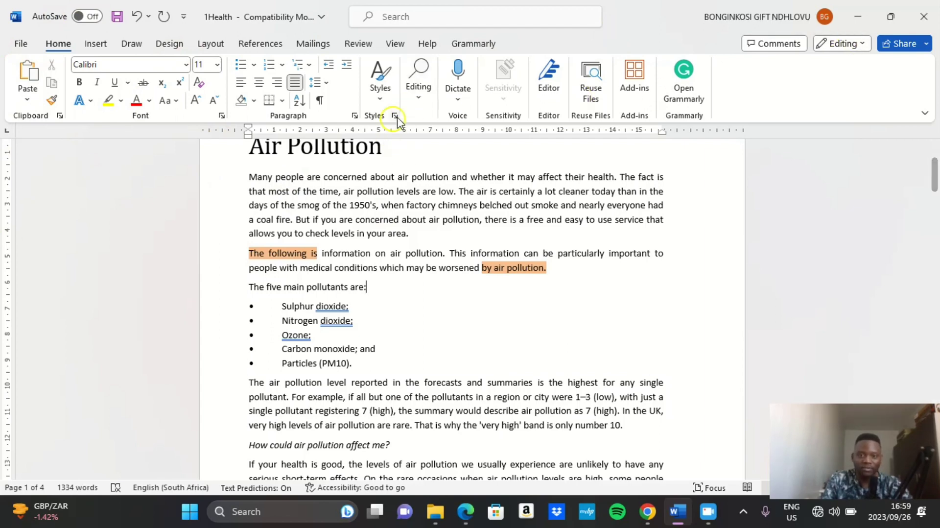
Step: Search the 1Health document for ozone and look through the highlighted matches
left_click(418, 98)
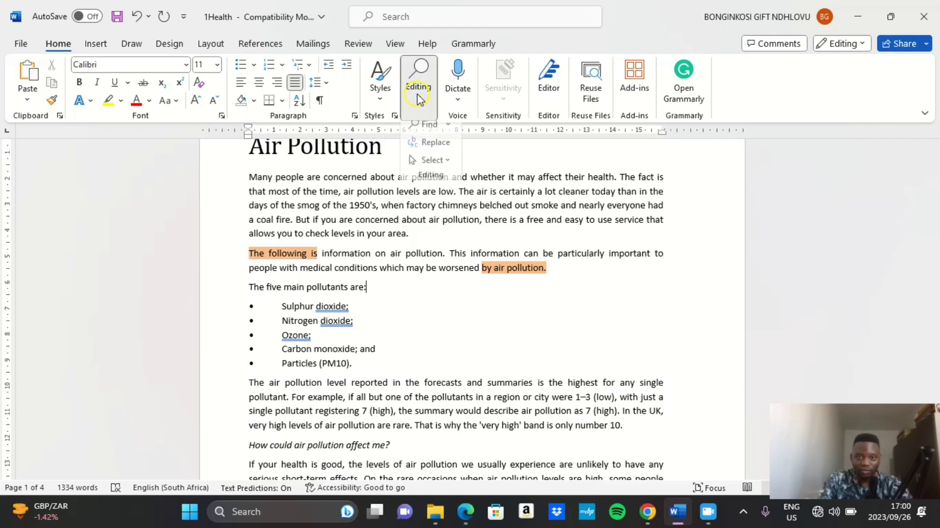
left_click(430, 130)
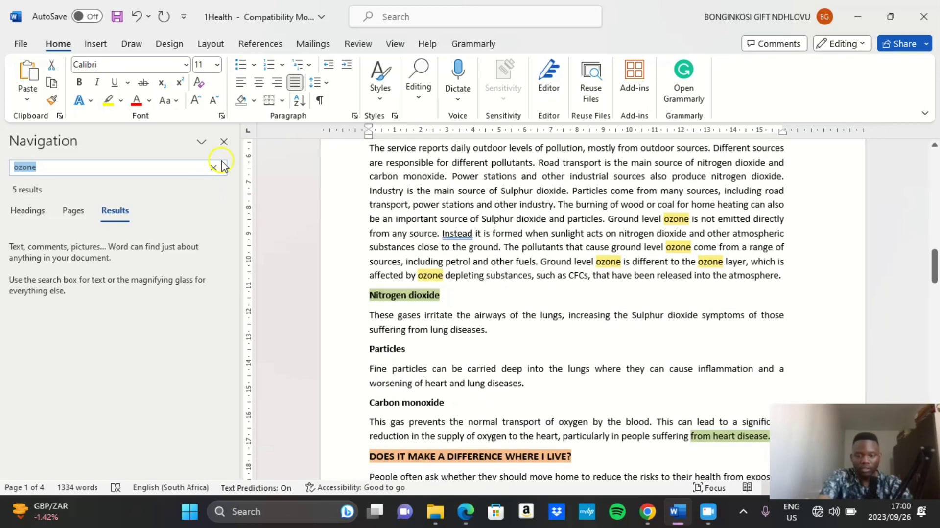
type("o")
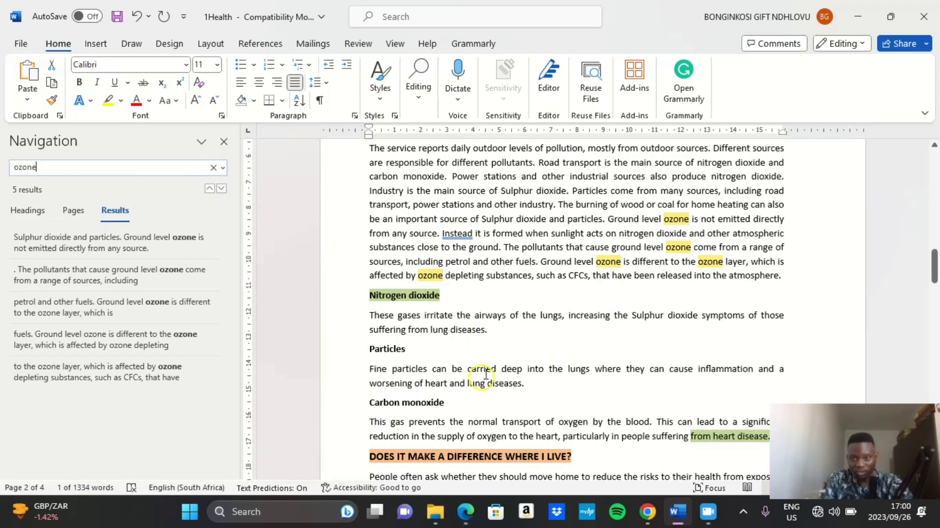
scroll(478, 374, "up", 4)
scroll(511, 373, "up", 7)
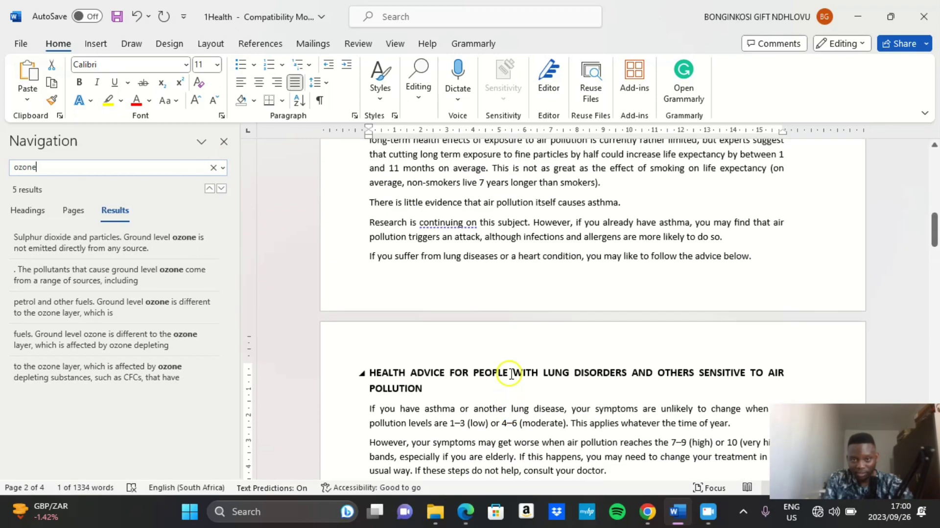
scroll(509, 377, "down", 10)
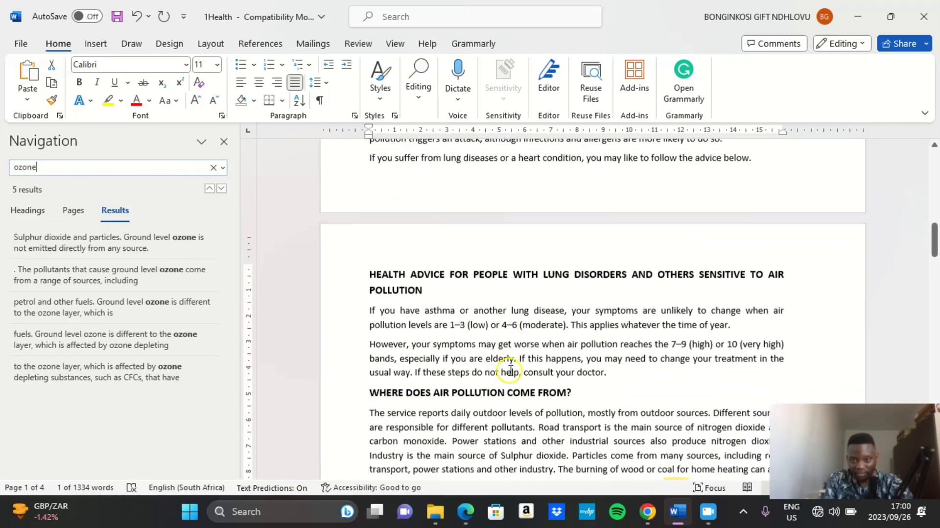
scroll(521, 380, "down", 1)
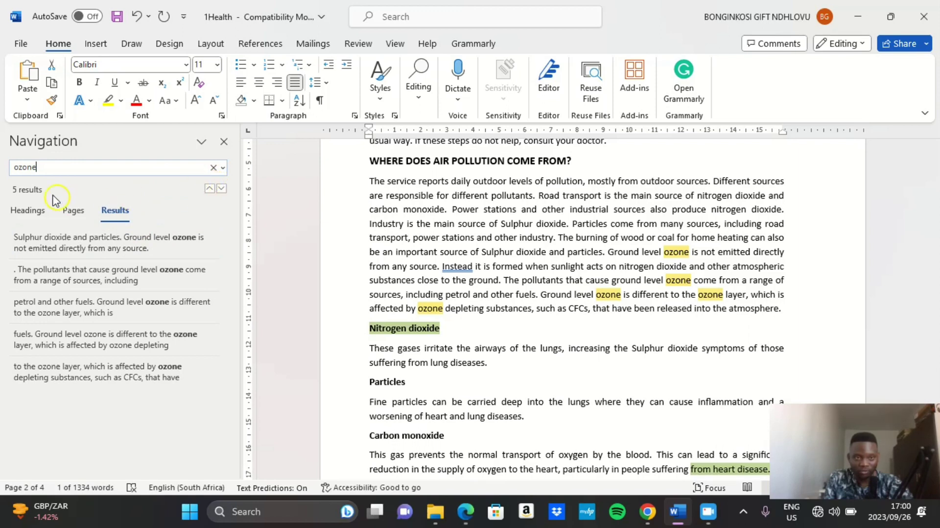
Step: Open Find and Replace with ozone as both the search text and the replacement text
left_click(432, 98)
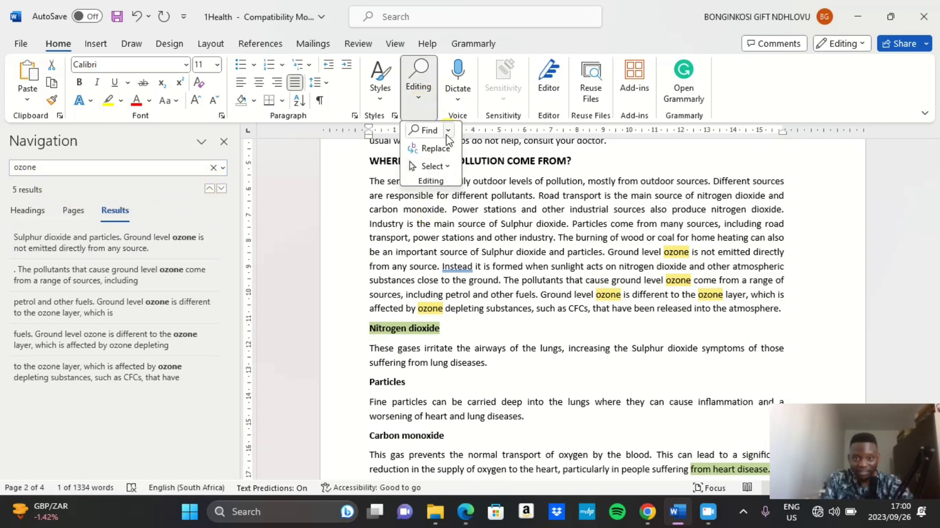
left_click(434, 149)
key("ctrl+c")
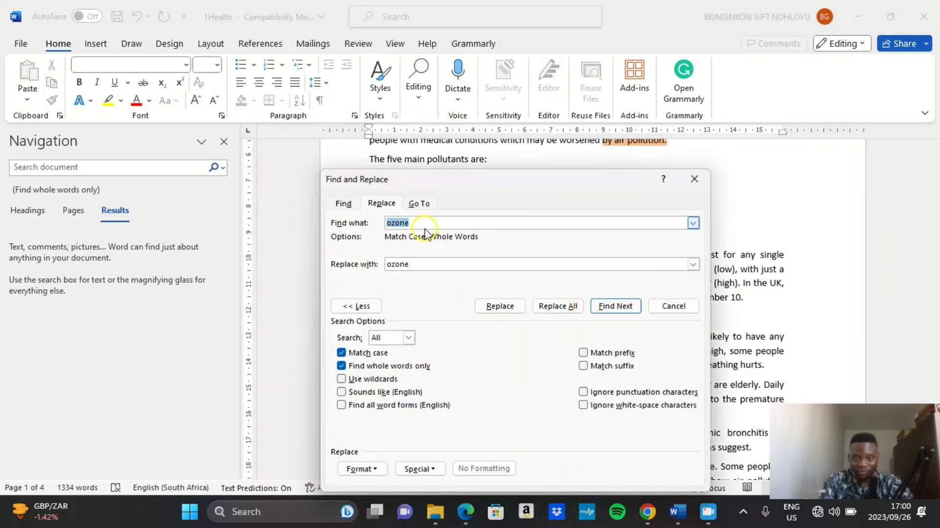
left_click(416, 268)
key("ctrl+v")
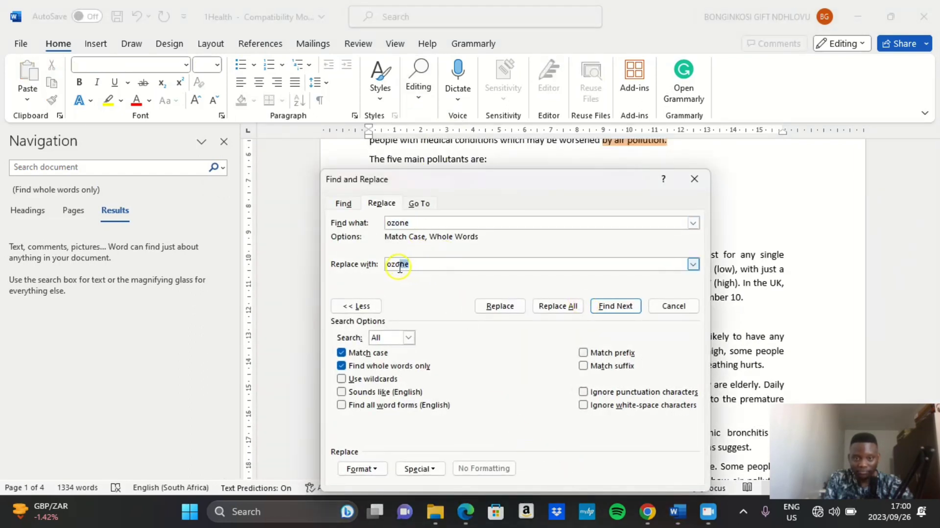
left_click(399, 267)
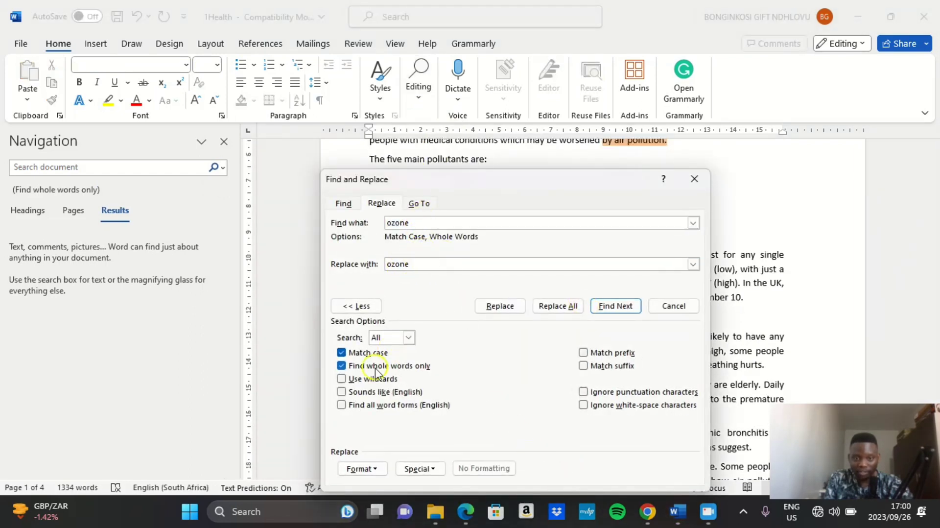
Step: Turn off Match case and Find whole words only, and check task 1.3 in the exam paper in Edge before returning to Word
left_click(363, 354)
left_click(361, 367)
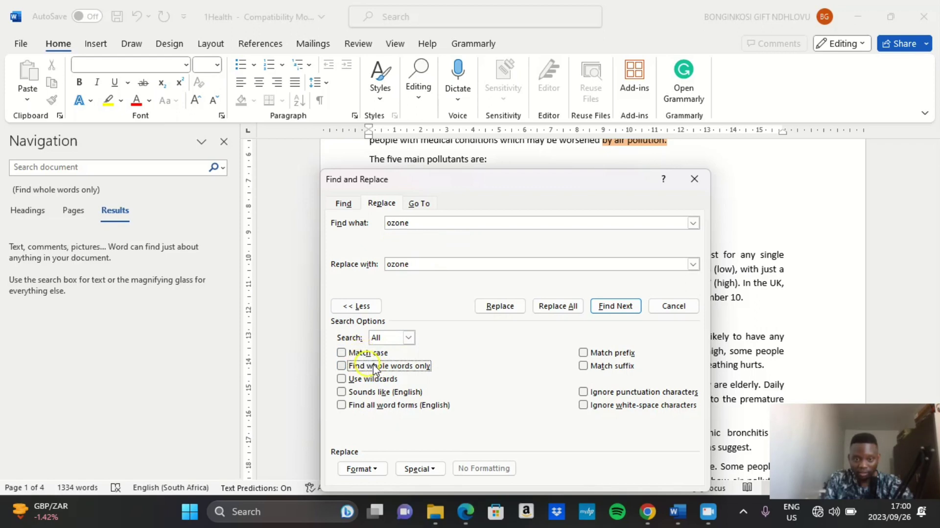
left_click(462, 521)
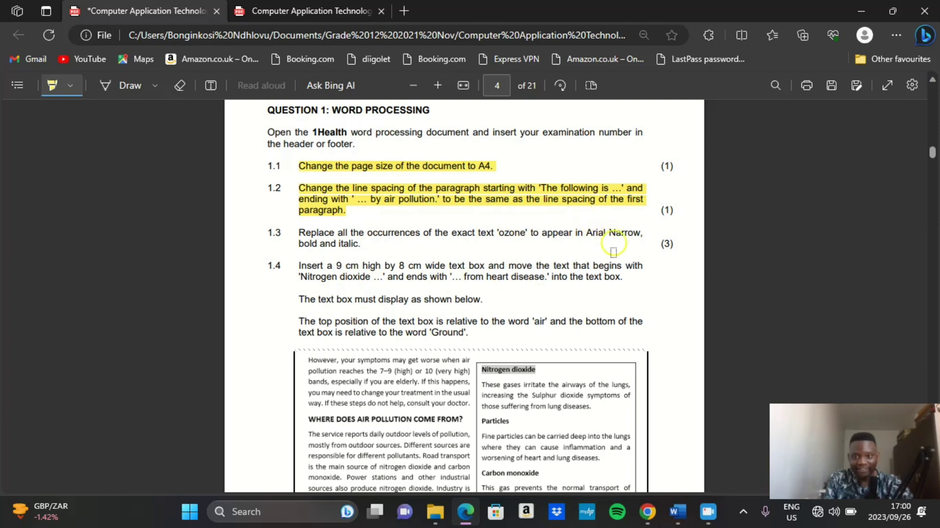
left_click(675, 510)
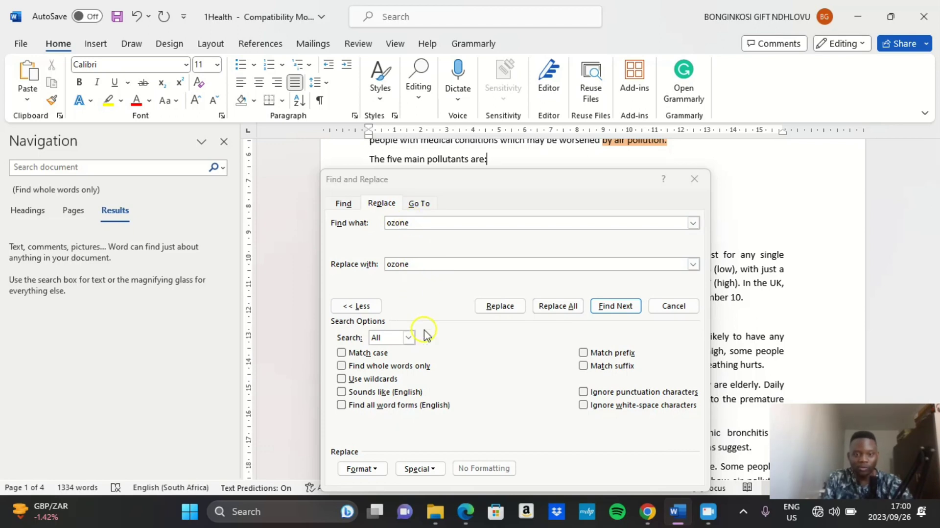
Step: Turn on Match case and Find whole words only for the ozone replacement
left_click(419, 223)
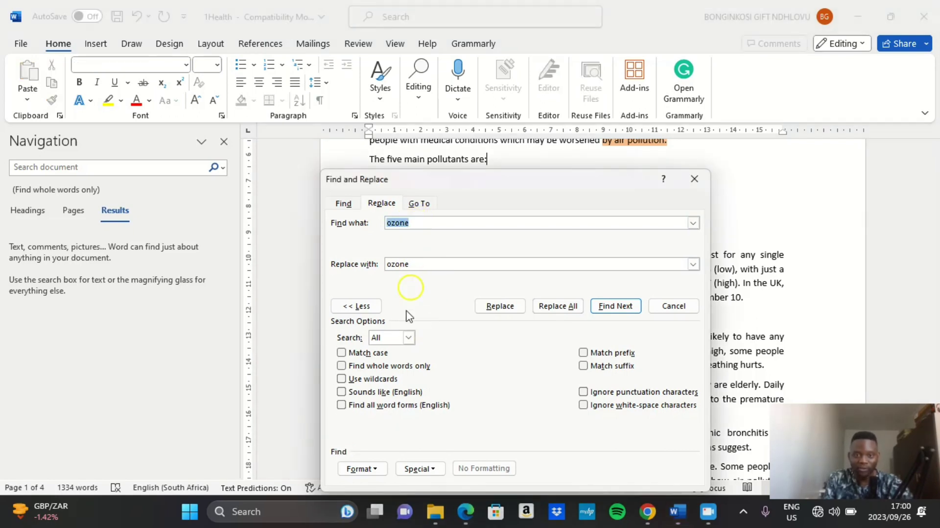
left_click(377, 354)
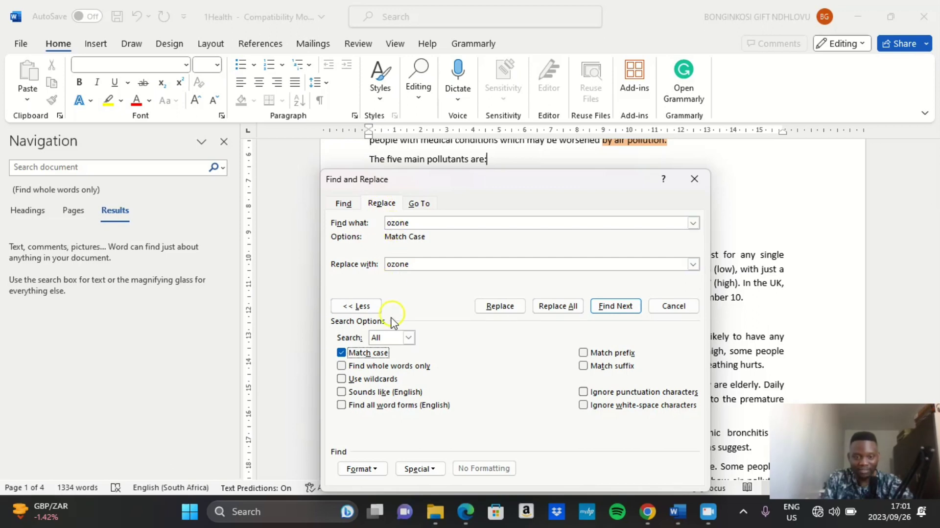
left_click(360, 368)
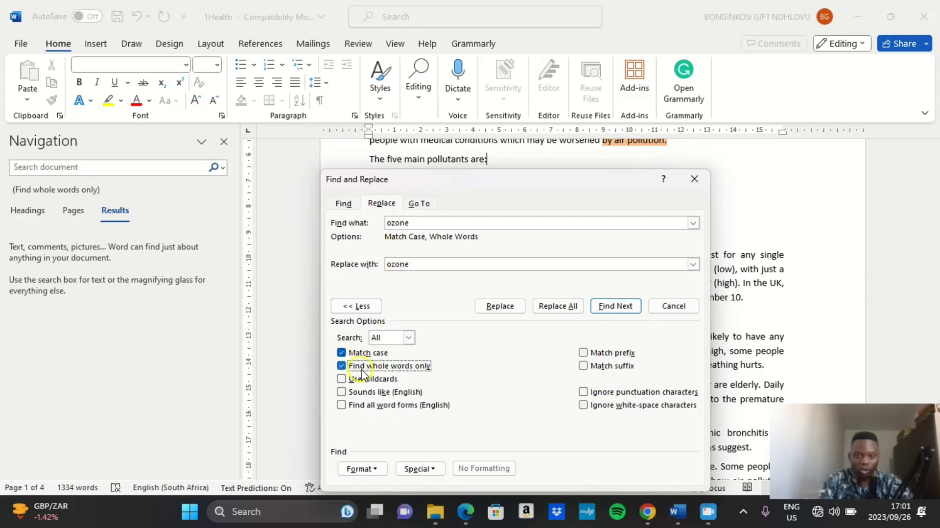
Step: Set the formatting of the replacement text ozone to Arial Narrow with the Bold Italic font style
left_click(414, 226)
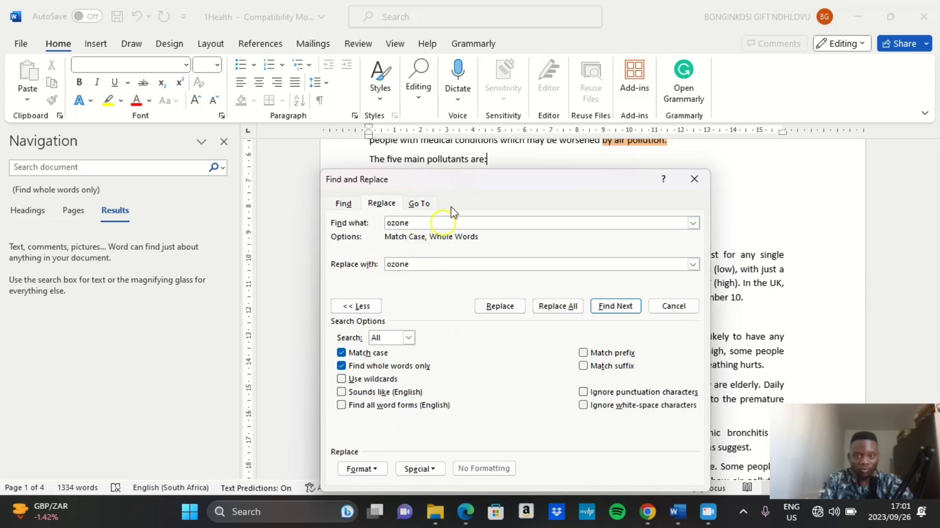
left_click_drag(454, 180, 463, 141)
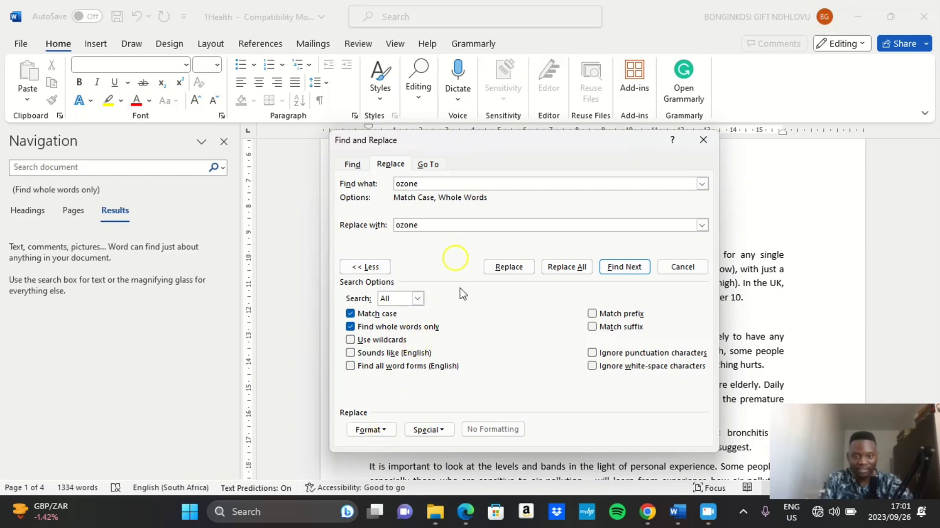
left_click(387, 430)
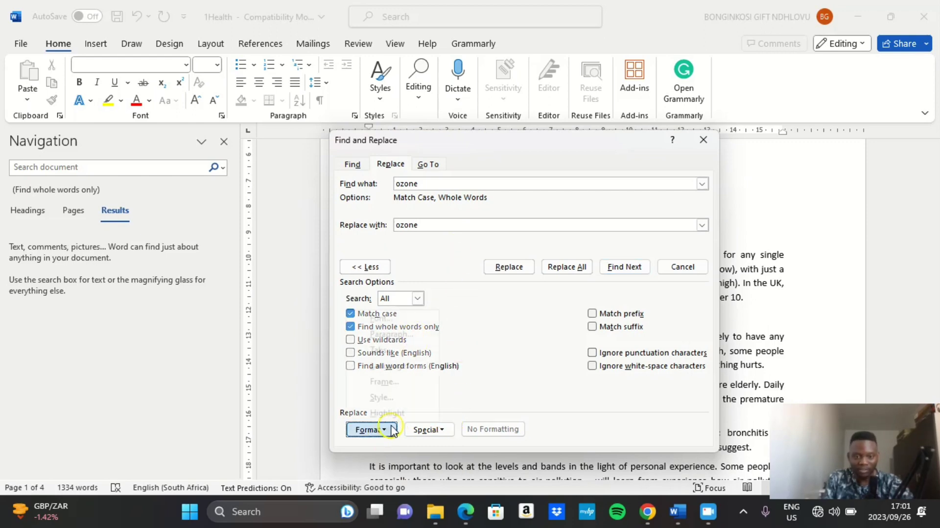
left_click(402, 319)
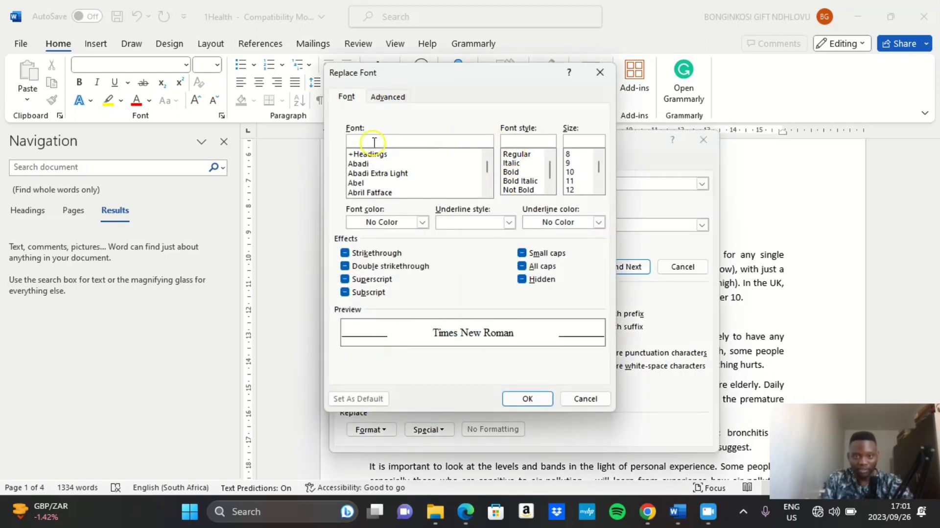
type("A")
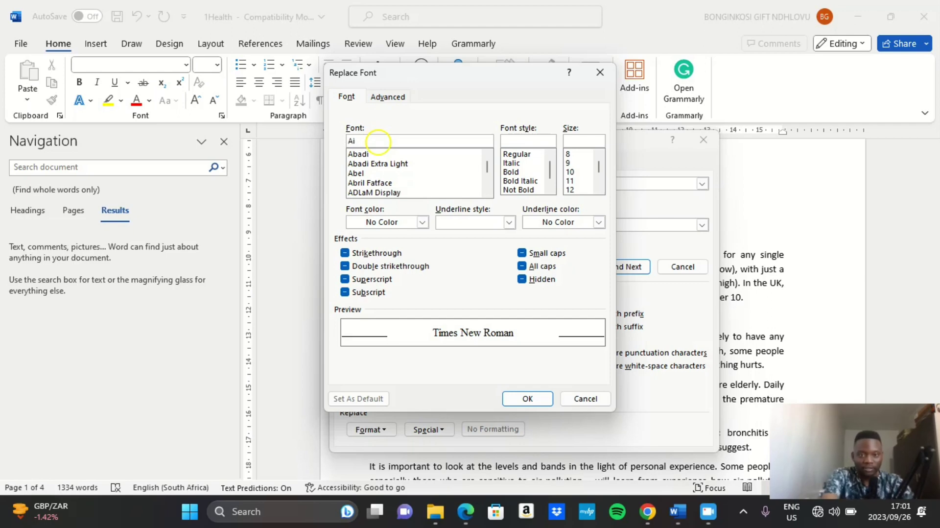
type("rioa")
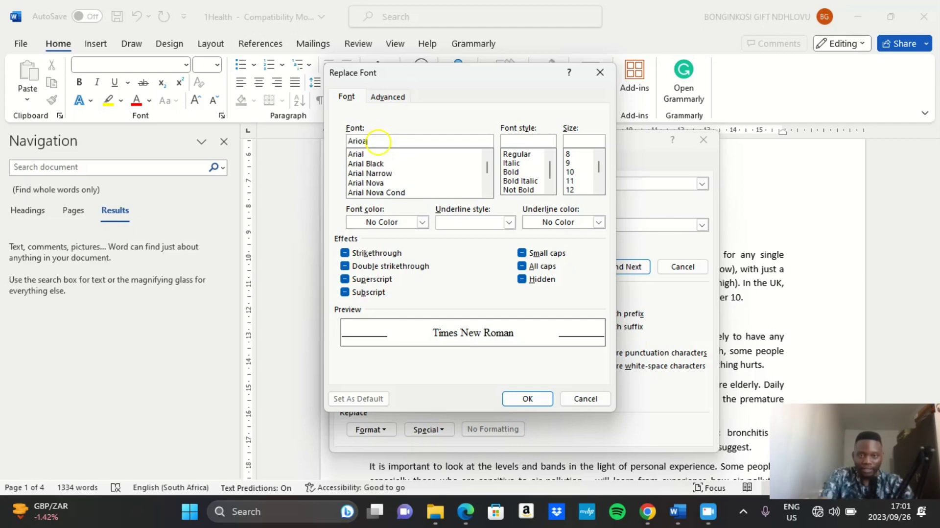
left_click(392, 164)
left_click(394, 173)
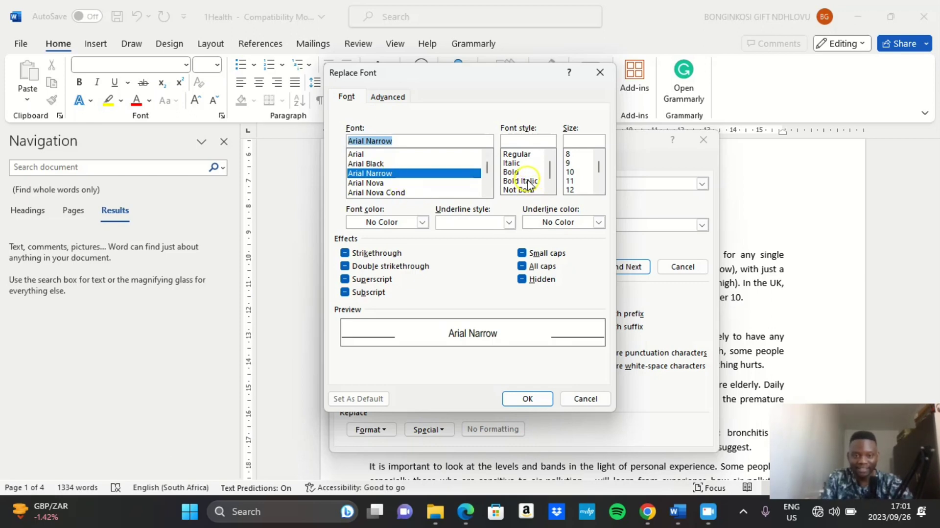
left_click(527, 181)
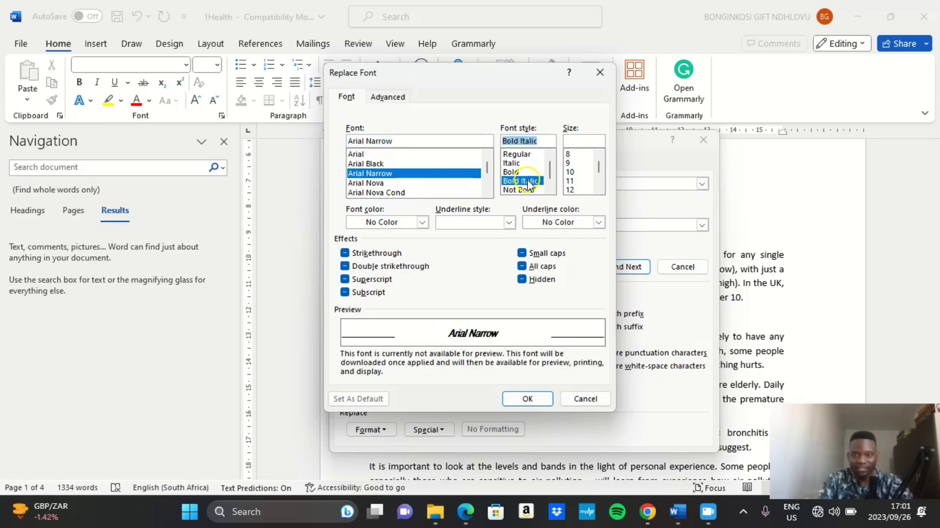
left_click(528, 398)
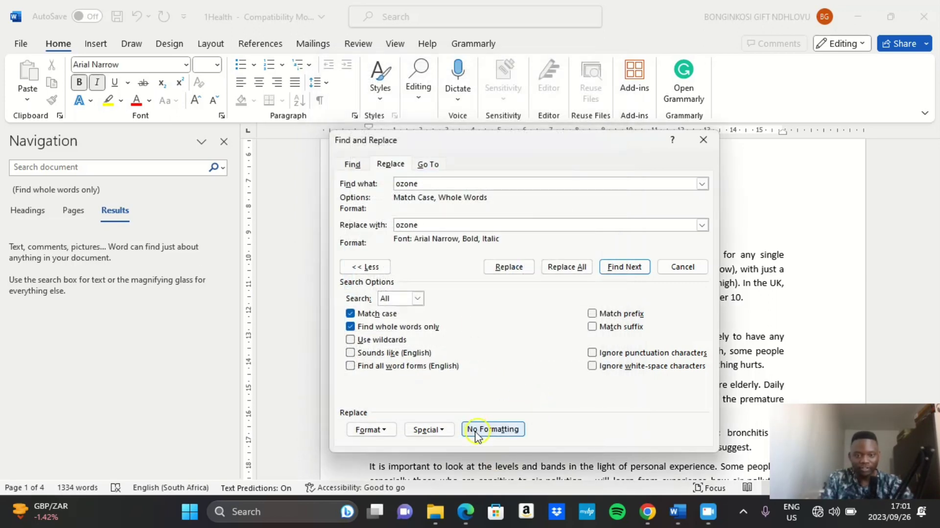
Step: Replace all occurrences of ozone with the formatted version and close Find and Replace
left_click(568, 268)
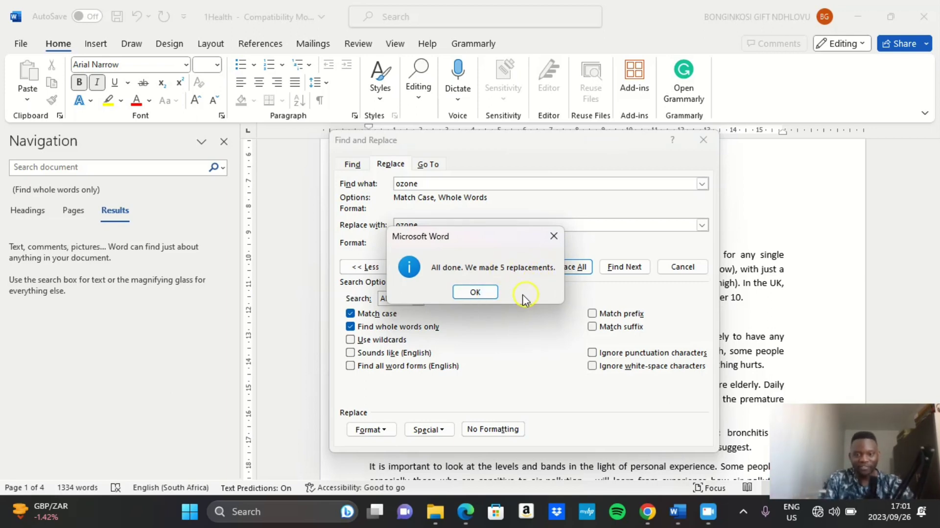
left_click(475, 293)
left_click(703, 140)
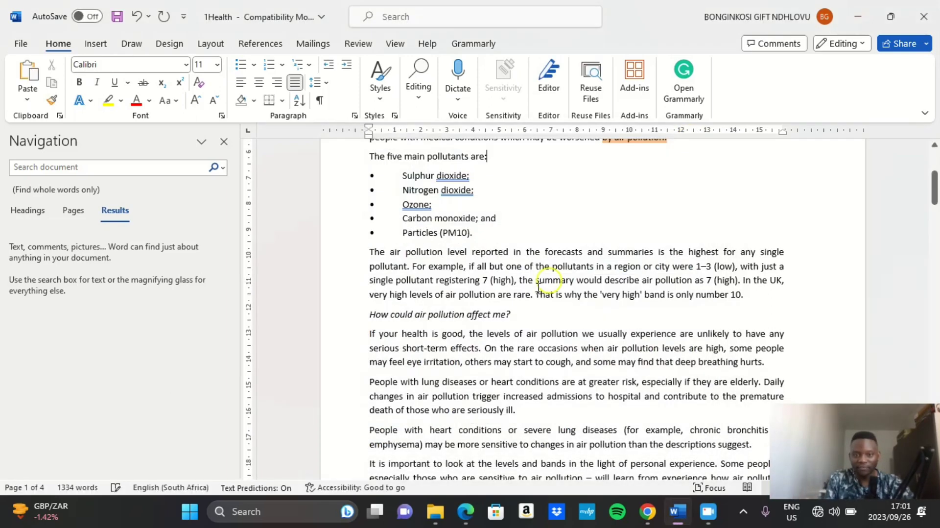
Step: Check the formatting of the capitalised Ozone bullet and of each ozone in the section on where air pollution comes from
double_click(422, 208)
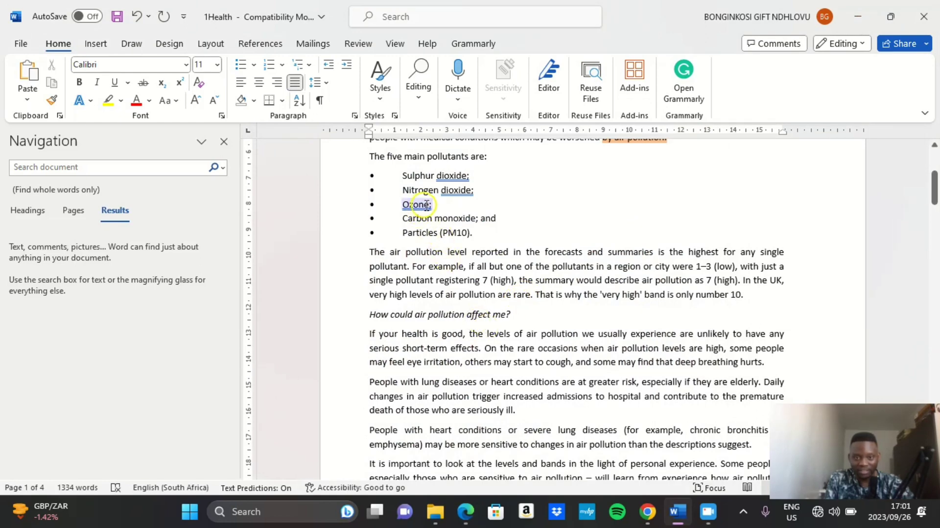
scroll(430, 204, "up", 4)
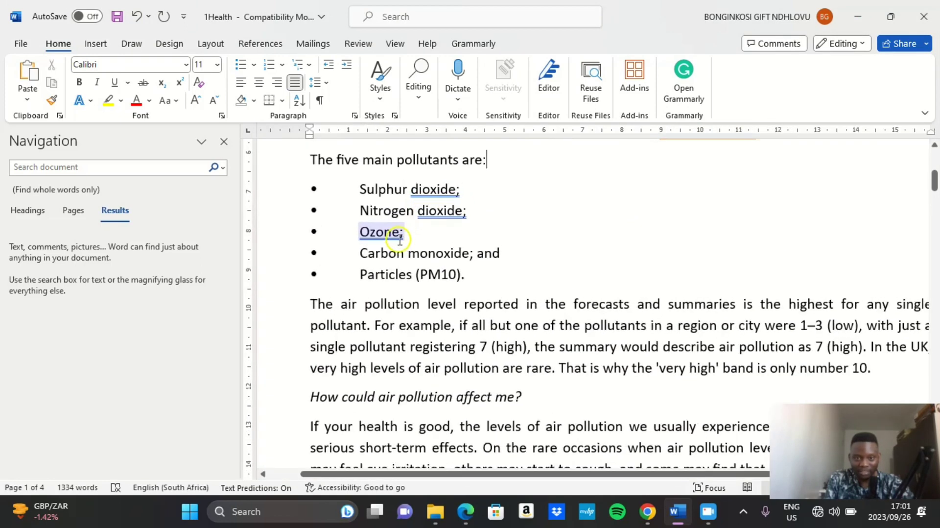
double_click(368, 233)
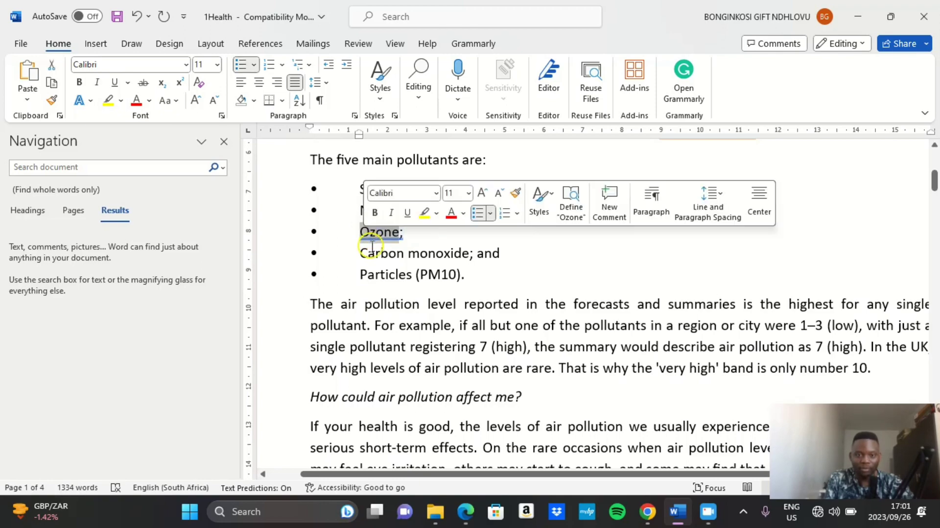
left_click(370, 234)
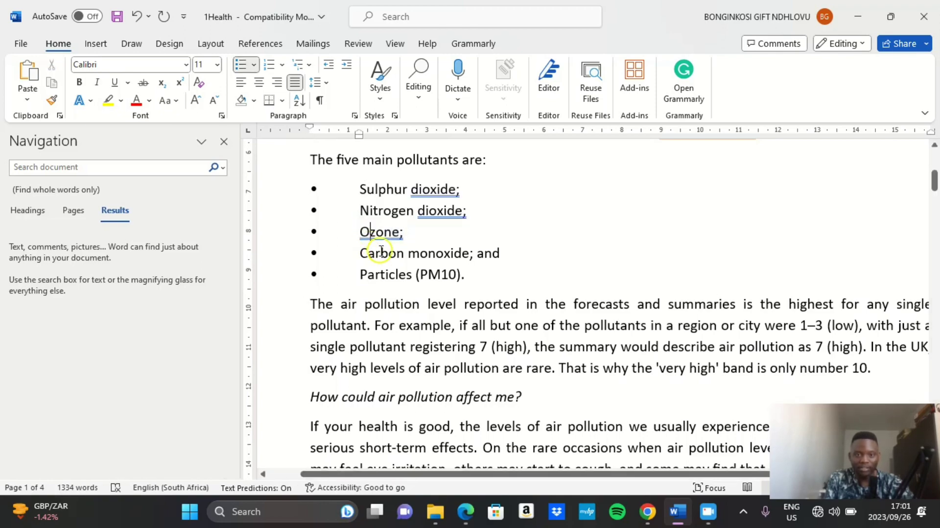
scroll(381, 250, "down", 10)
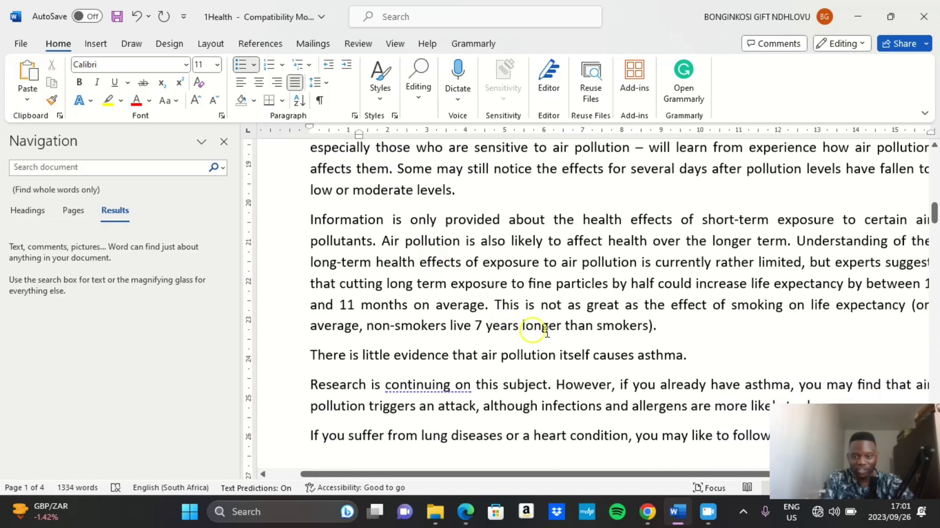
scroll(587, 323, "down", 1)
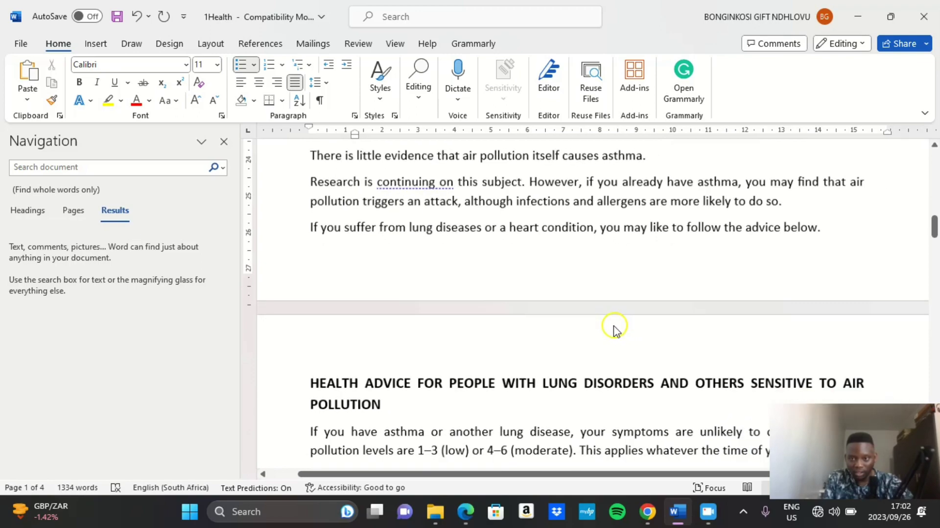
scroll(615, 327, "down", 2, "ctrl")
scroll(612, 327, "down", 7)
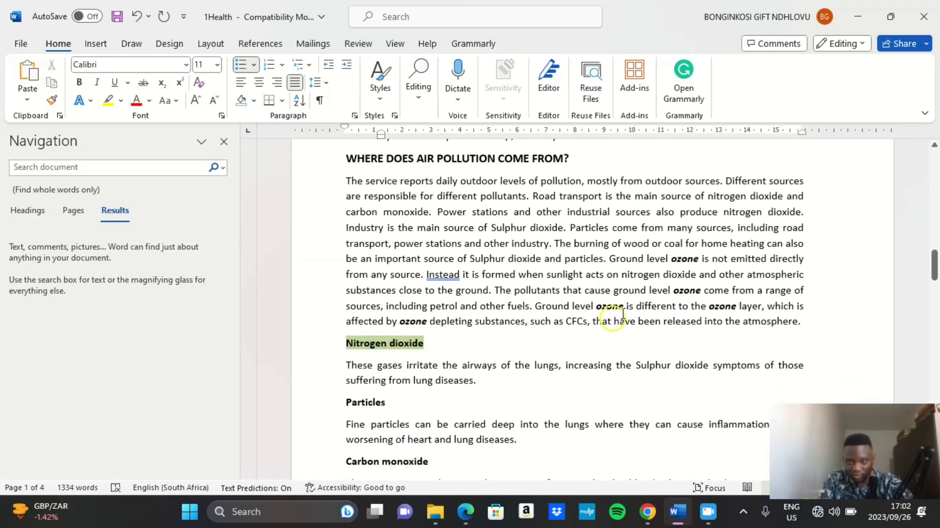
scroll(700, 254, "up", 4, "ctrl")
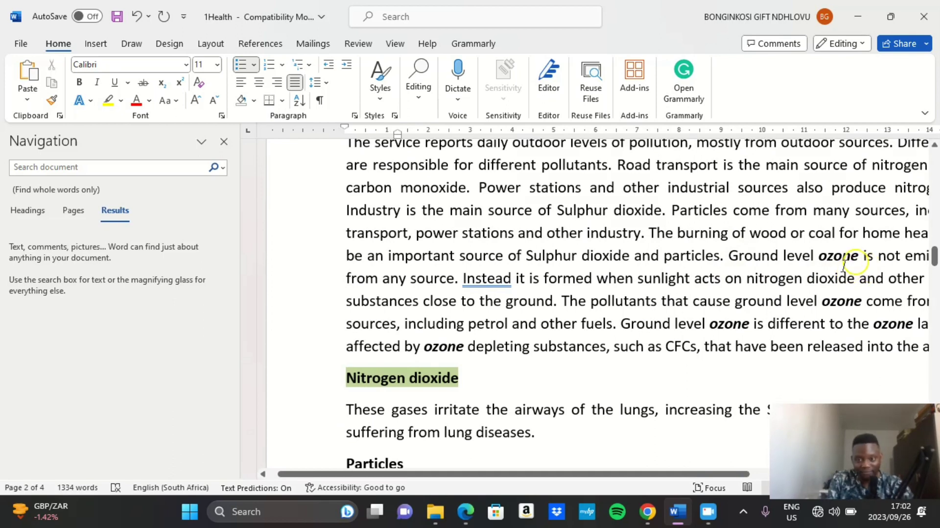
scroll(843, 264, "down", 2)
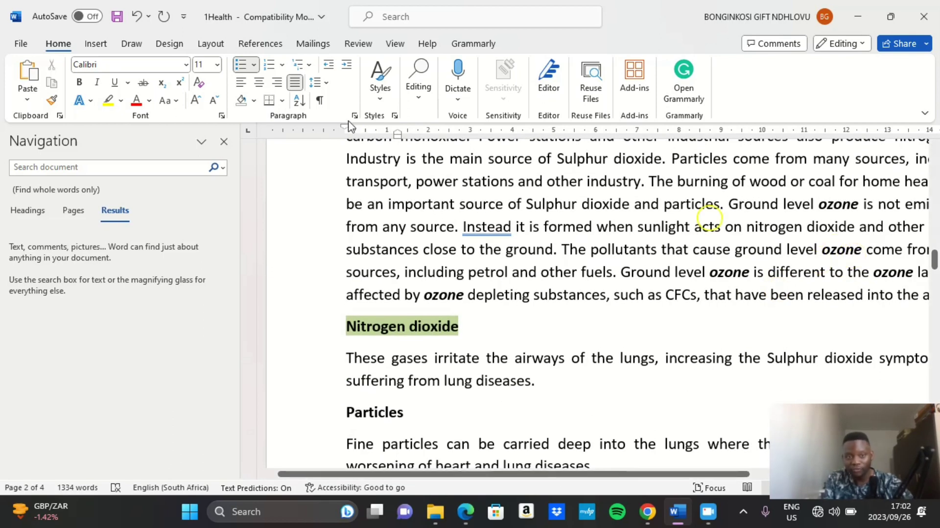
Step: Close the Navigation pane and return to the paragraph containing the reformatted ozone words
left_click(223, 142)
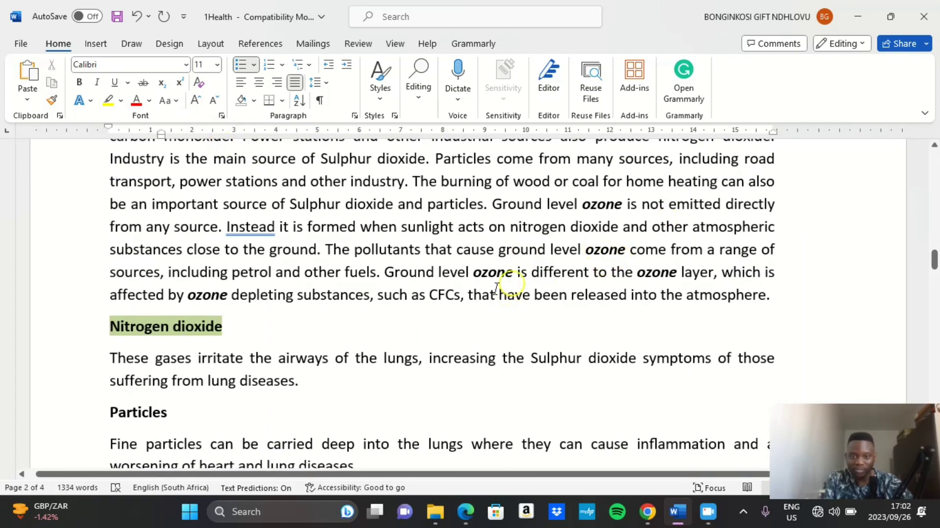
scroll(376, 336, "down", 1)
scroll(375, 336, "up", 6)
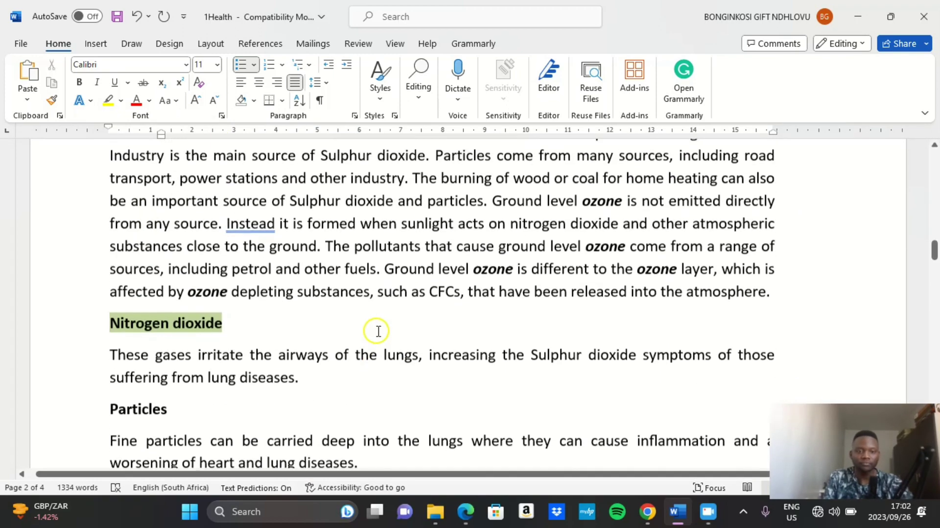
Step: Switch to the exam paper in Edge and highlight the full text of task 1.3 in yellow
left_click(466, 511)
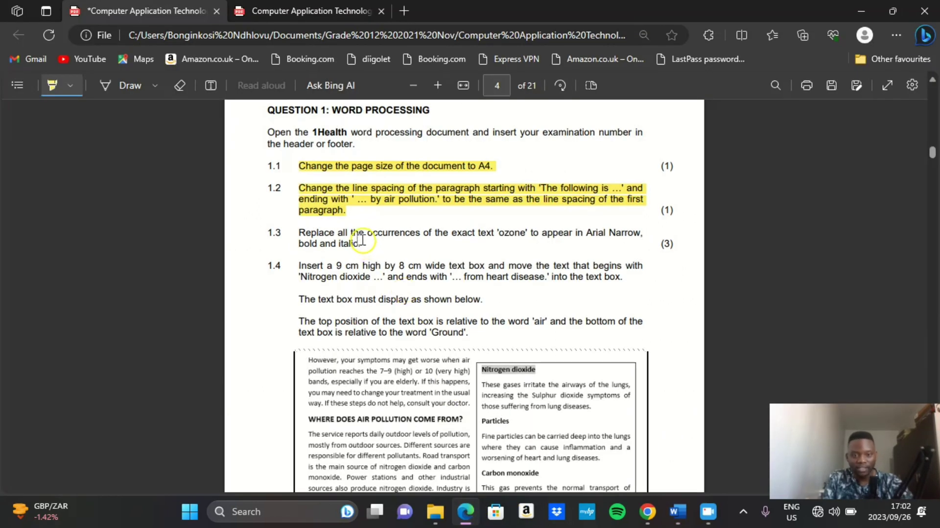
left_click_drag(361, 243, 309, 227)
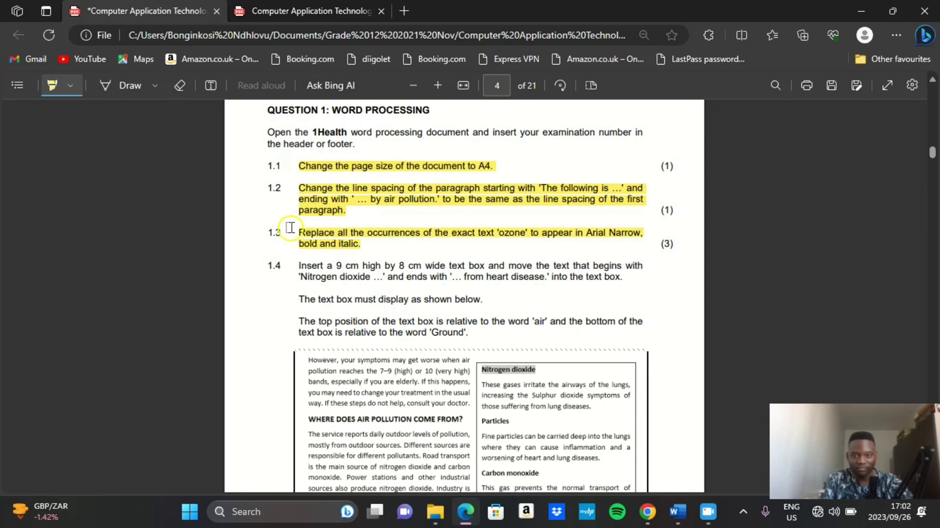
Step: Read task 1.4 and examine its example image for the text box's size, content and position relative to the surrounding text
scroll(385, 300, "down", 1)
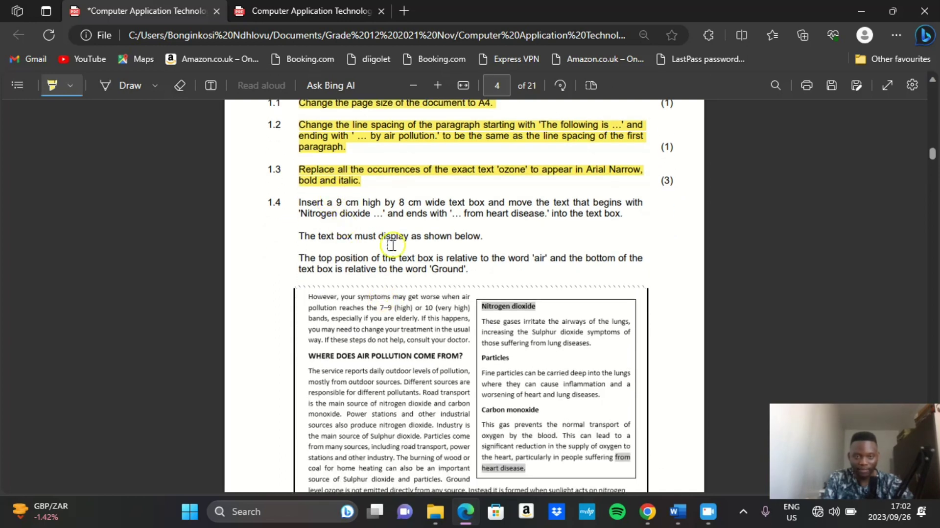
scroll(326, 216, "down", 1)
scroll(327, 208, "down", 1)
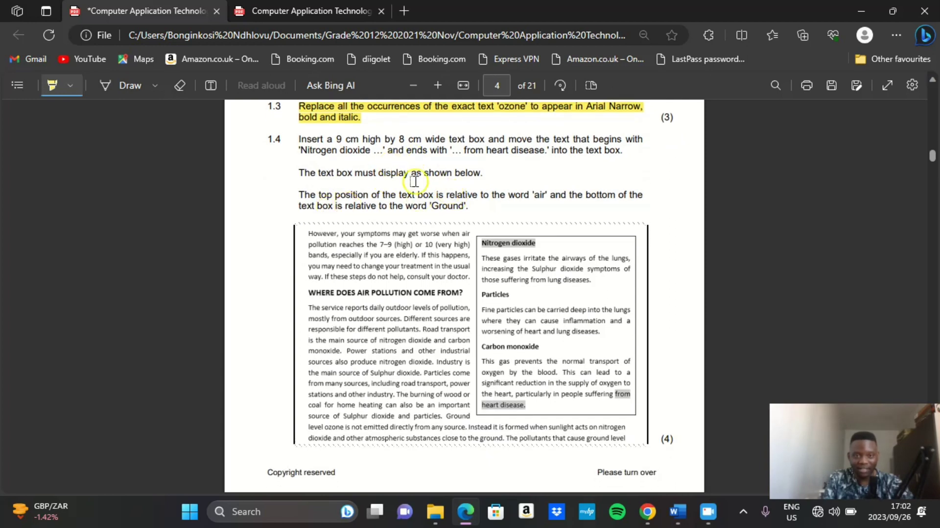
scroll(455, 176, "up", 1)
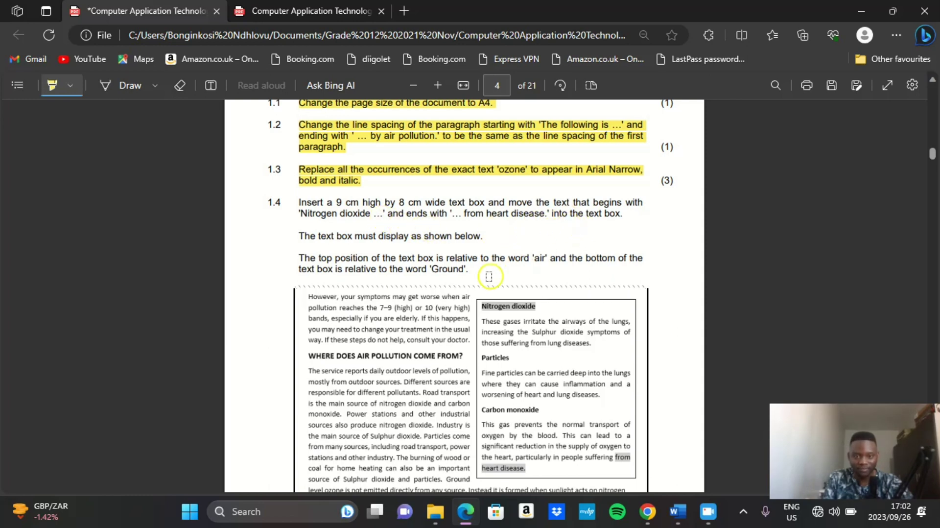
scroll(482, 191, "down", 1)
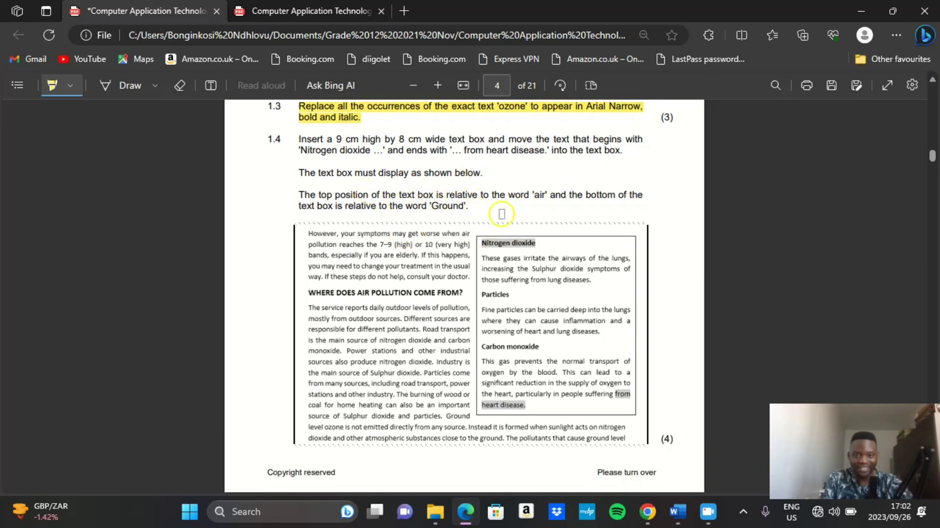
scroll(564, 226, "down", 3)
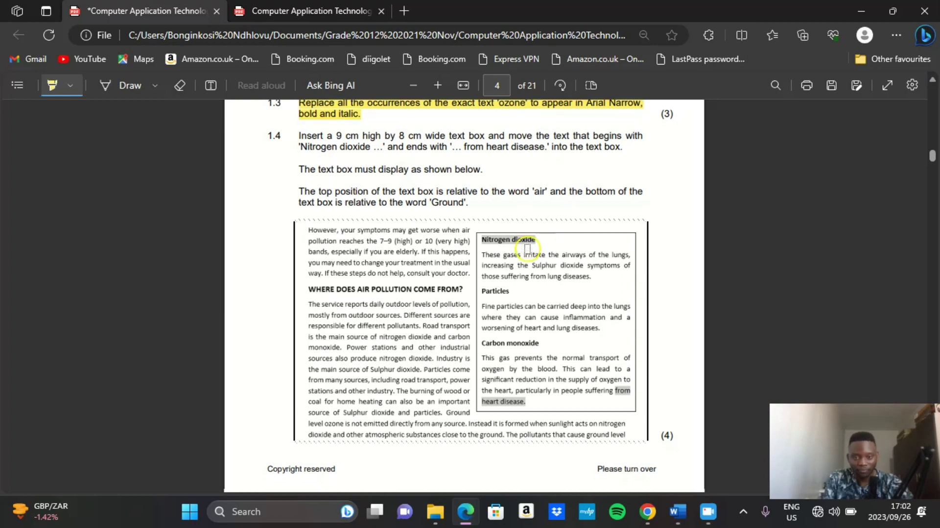
scroll(544, 238, "up", 2, "ctrl")
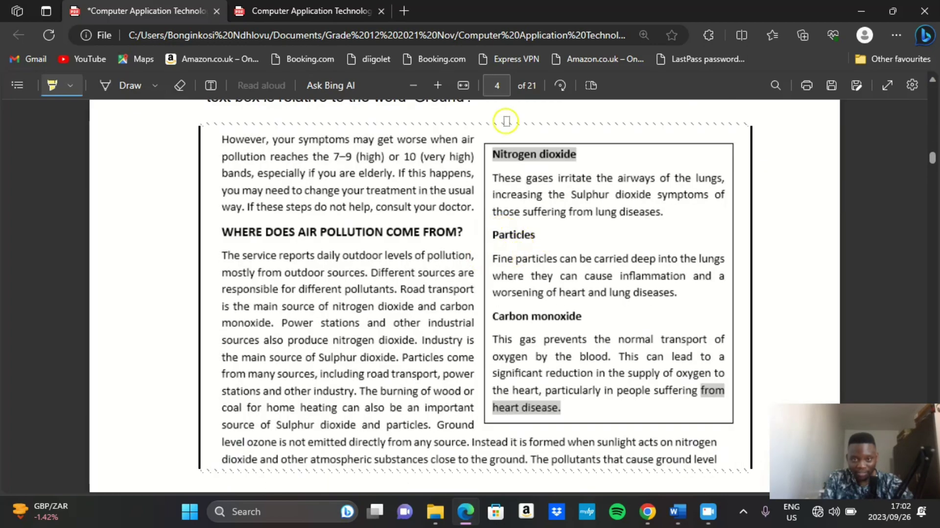
scroll(519, 260, "up", 3)
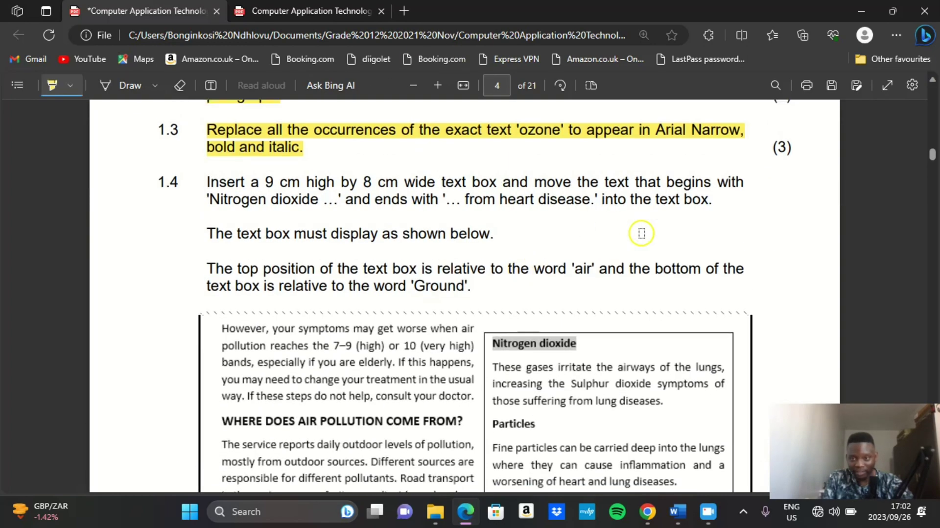
scroll(522, 336, "down", 2)
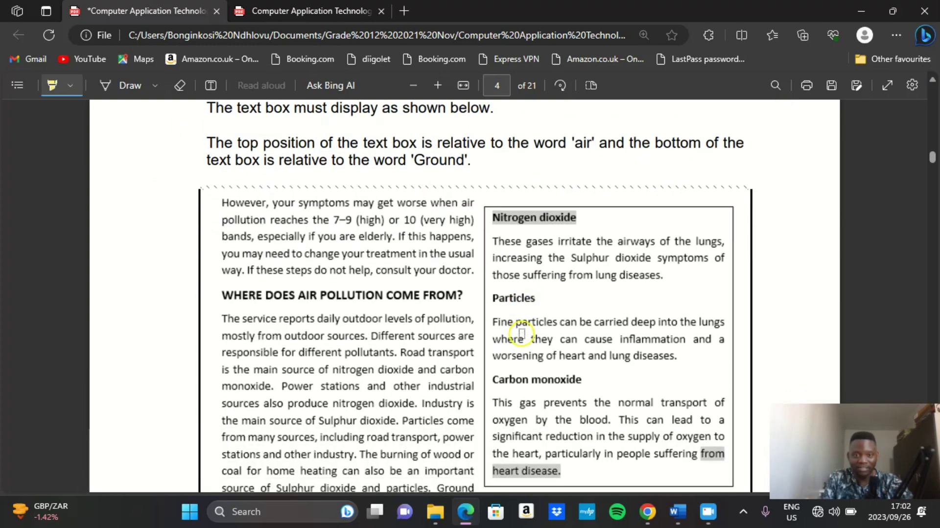
scroll(538, 343, "down", 1)
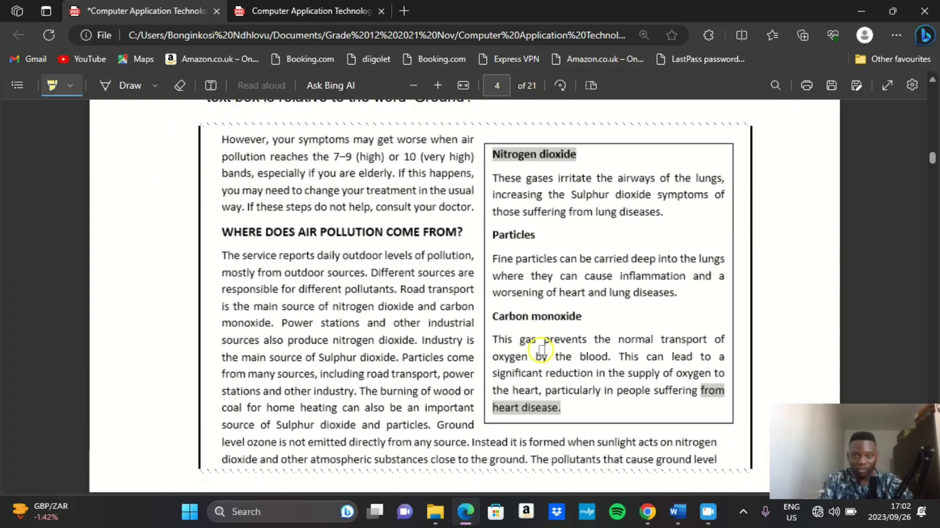
scroll(553, 354, "up", 4)
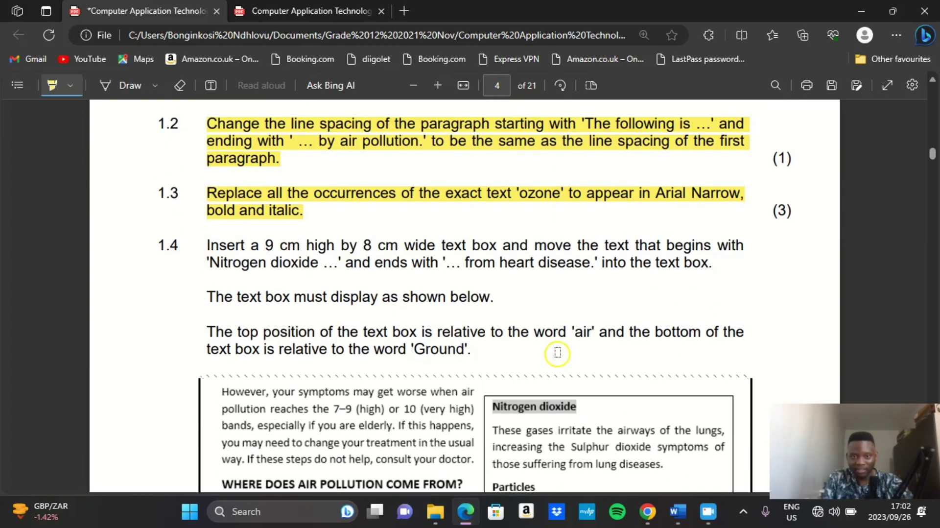
scroll(558, 353, "down", 11)
scroll(561, 349, "up", 4)
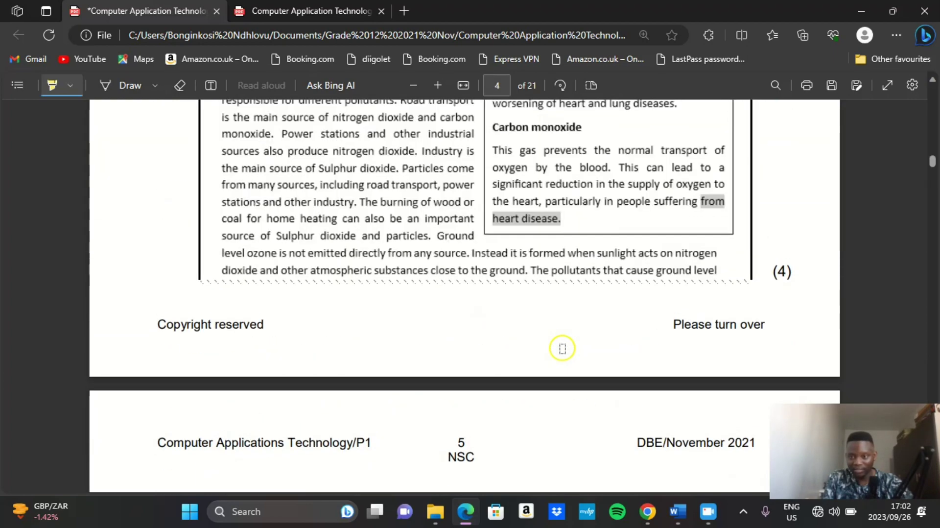
Step: Switch to the 1Health document in Word and copy the text from "Nitrogen dioxide" to "from heart disease.", removing it from the body
scroll(562, 348, "up", 4)
scroll(455, 304, "down", 1)
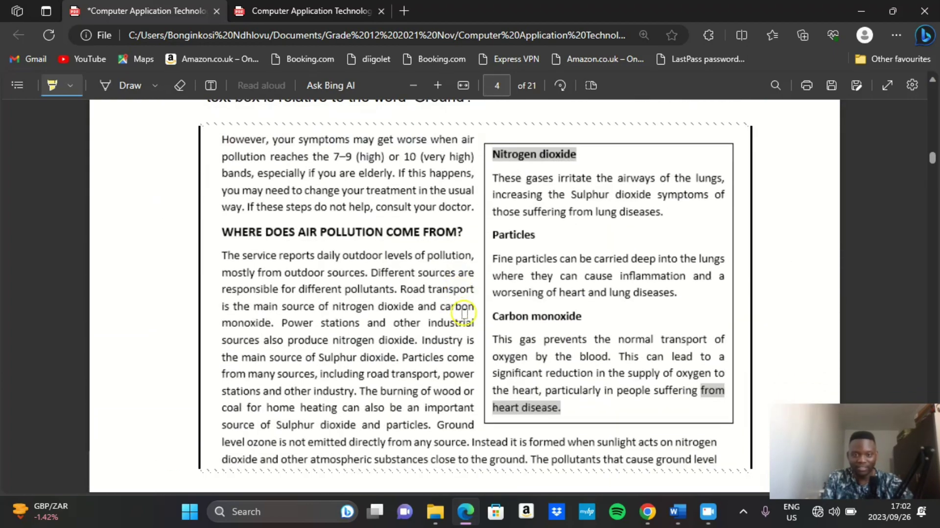
scroll(485, 306, "up", 2)
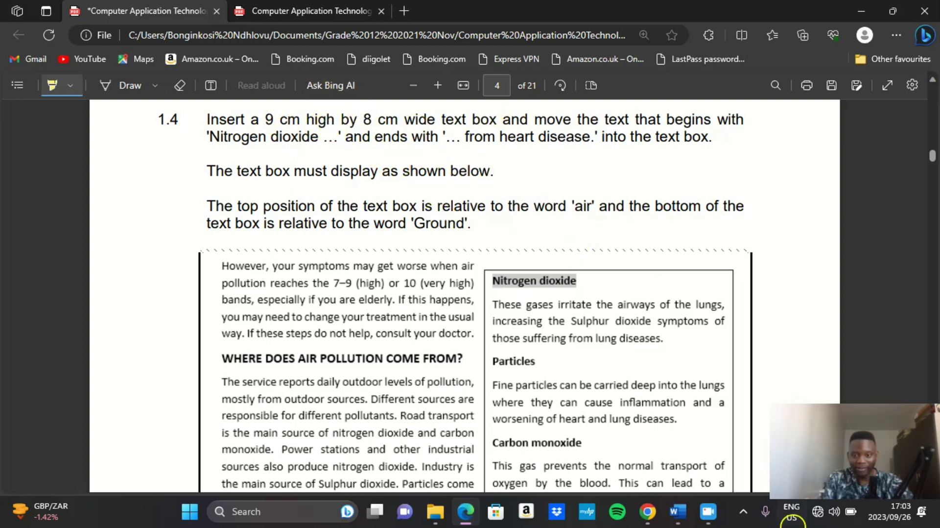
left_click(689, 510)
scroll(436, 392, "down", 5)
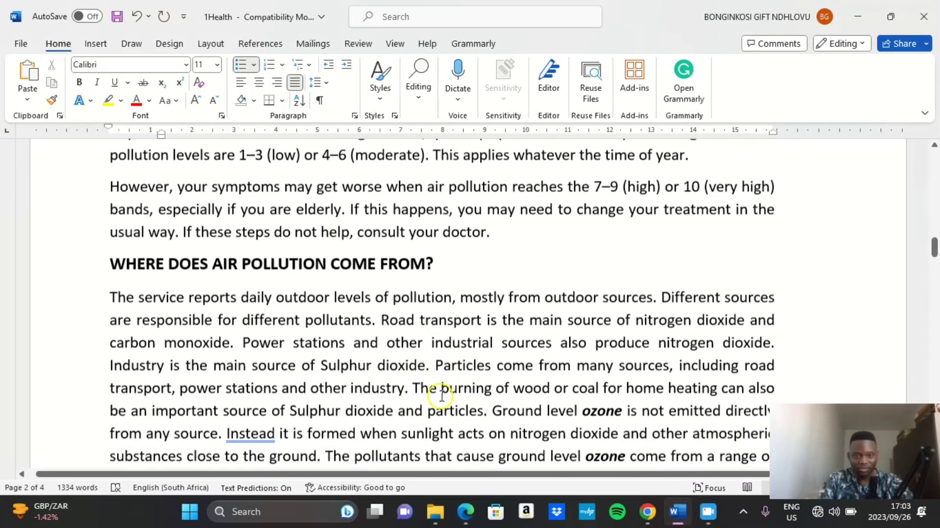
scroll(442, 377, "down", 2, "ctrl")
scroll(441, 377, "down", 7)
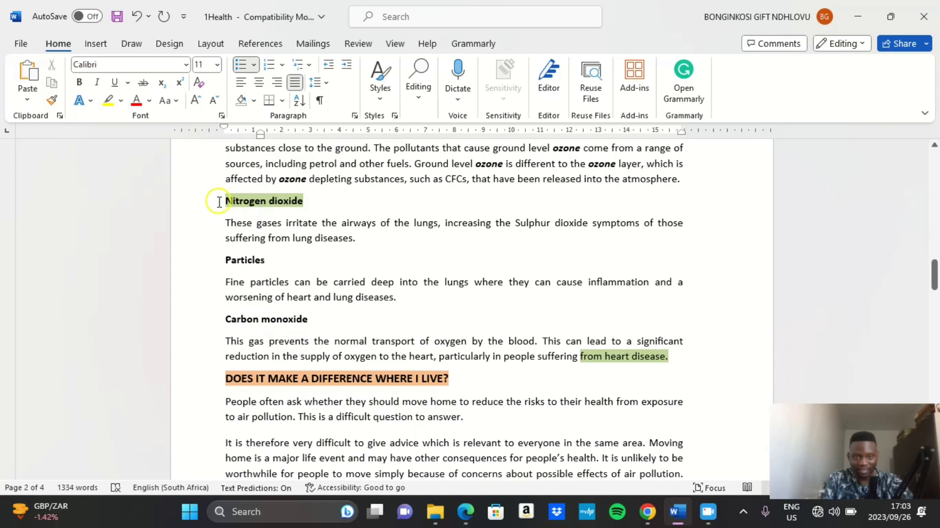
left_click_drag(219, 203, 674, 357)
key("ctrl+c")
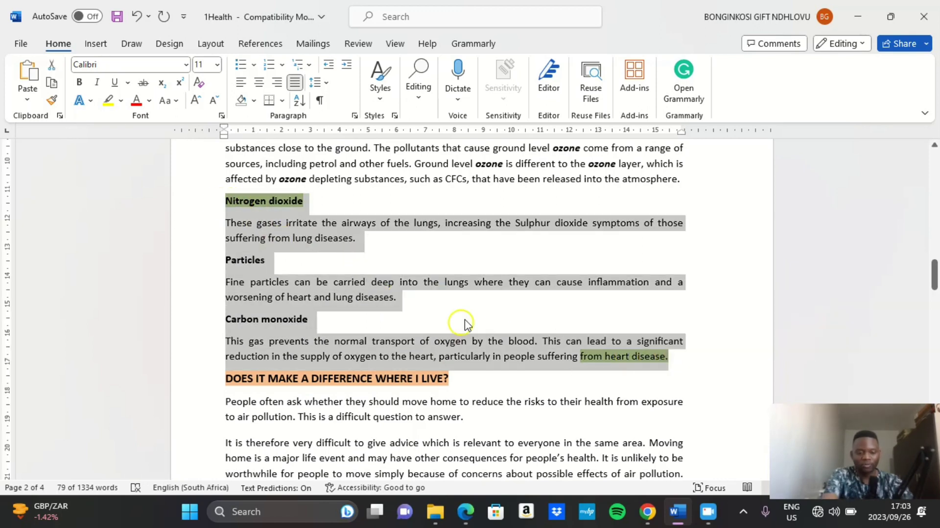
key("Delete")
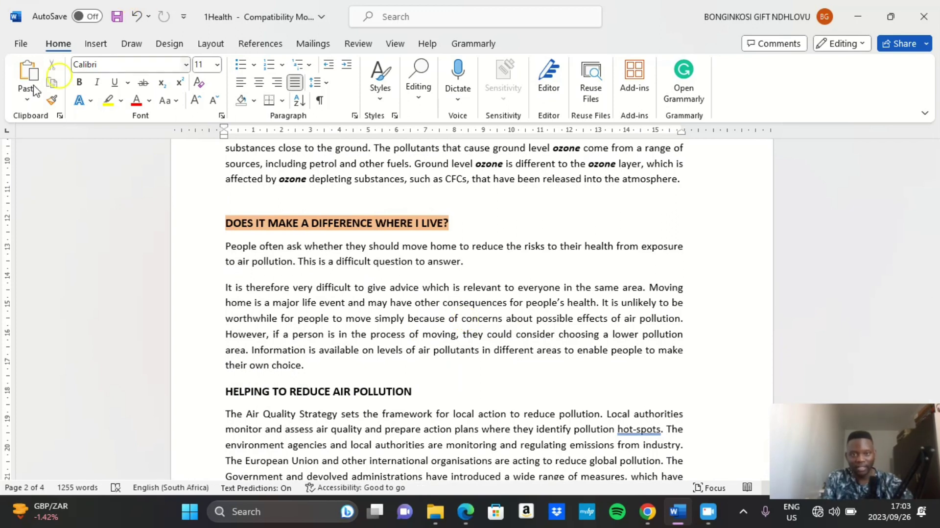
Step: Insert a Simple Text Box above the heading on whether it makes a difference where I live, and paste the copied text into it
left_click(94, 44)
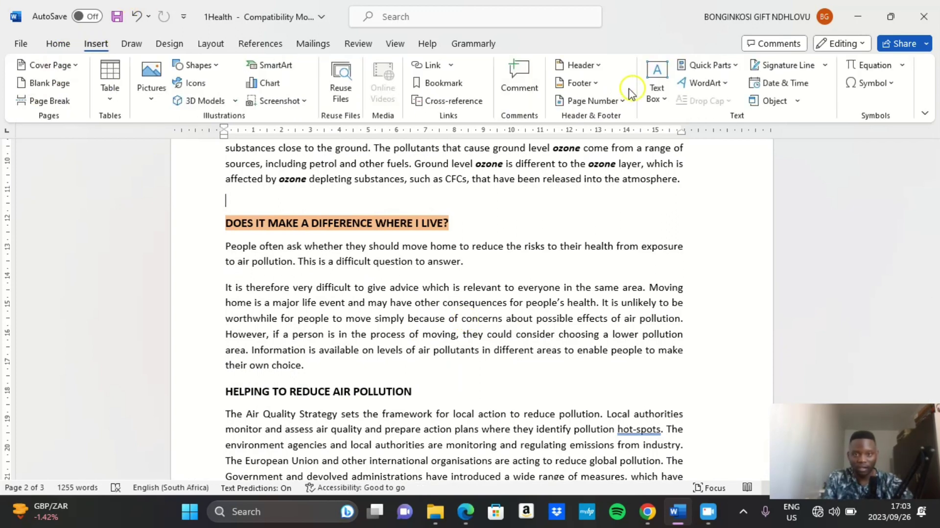
left_click(662, 100)
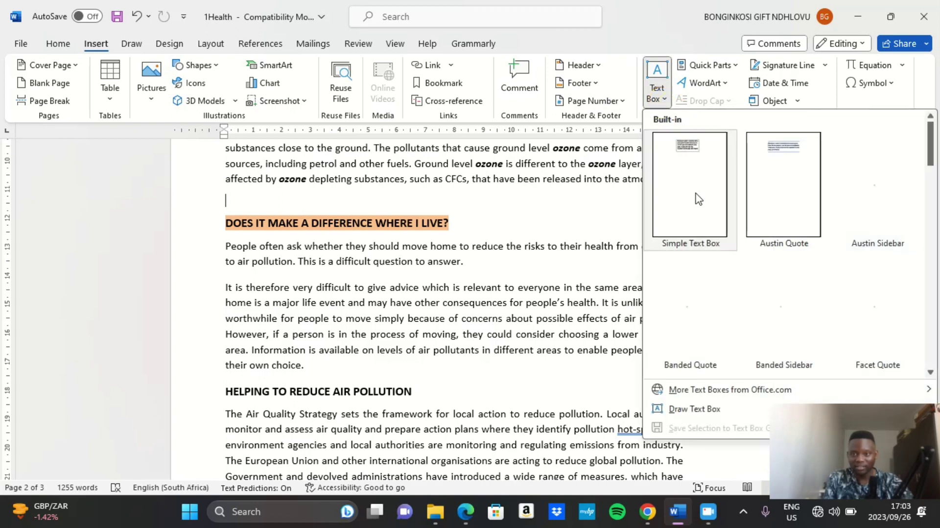
left_click(699, 198)
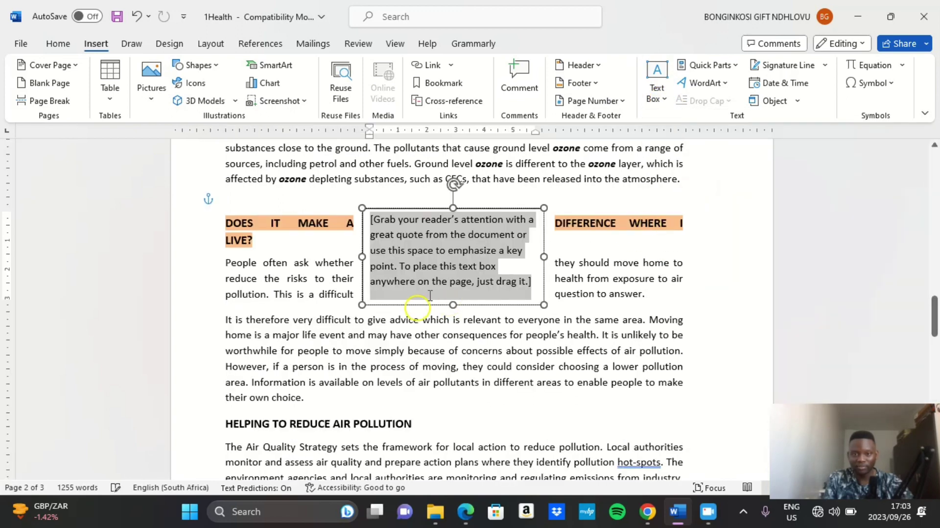
left_click(486, 266)
key("ctrl+v")
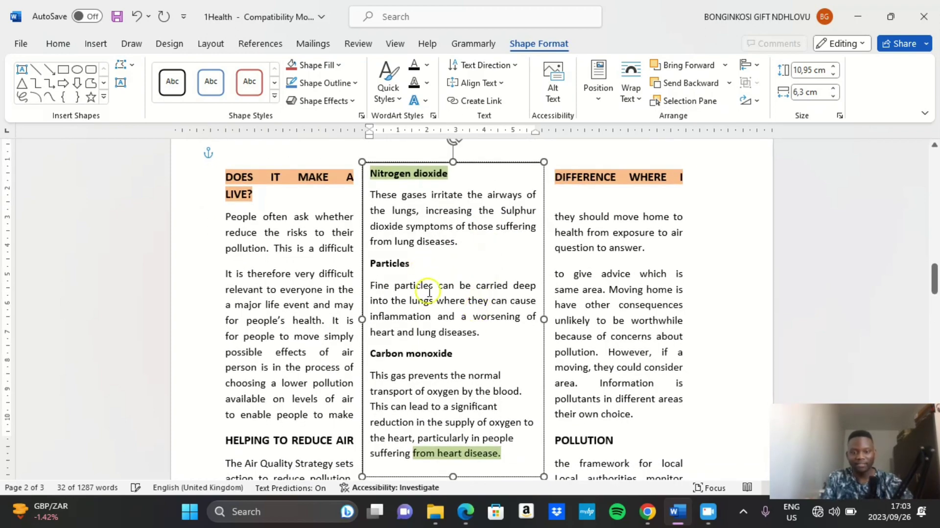
Step: Set the text box's height to 9 cm and its width to 8 cm
scroll(427, 288, "down", 3)
scroll(440, 304, "up", 6)
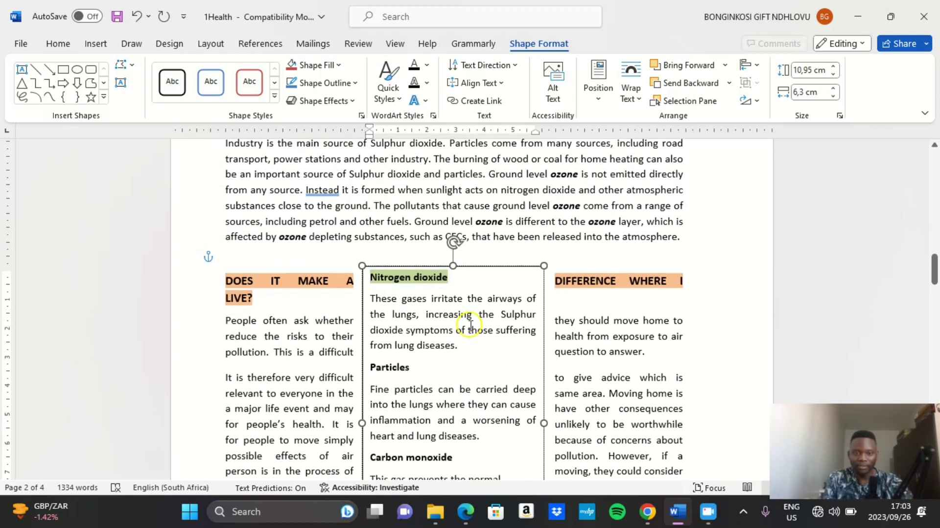
scroll(470, 325, "up", 4)
scroll(503, 391, "down", 3)
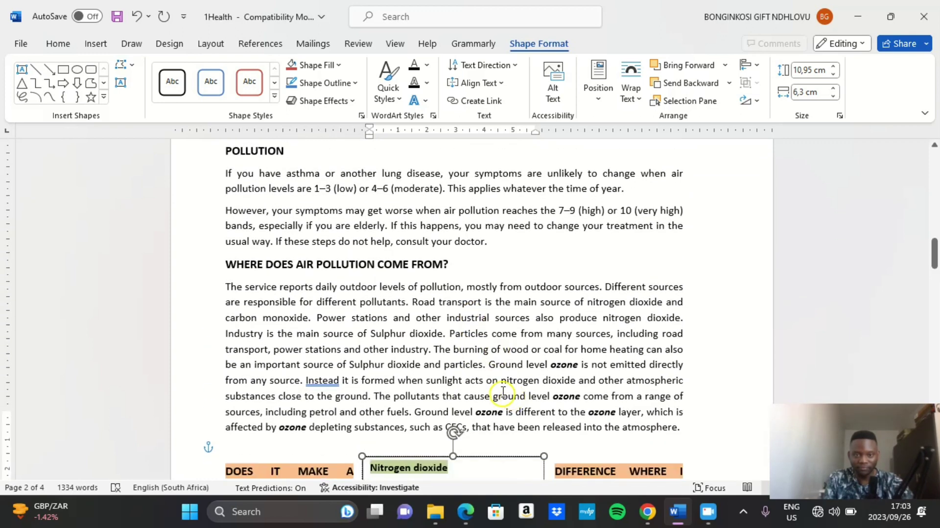
double_click(813, 71)
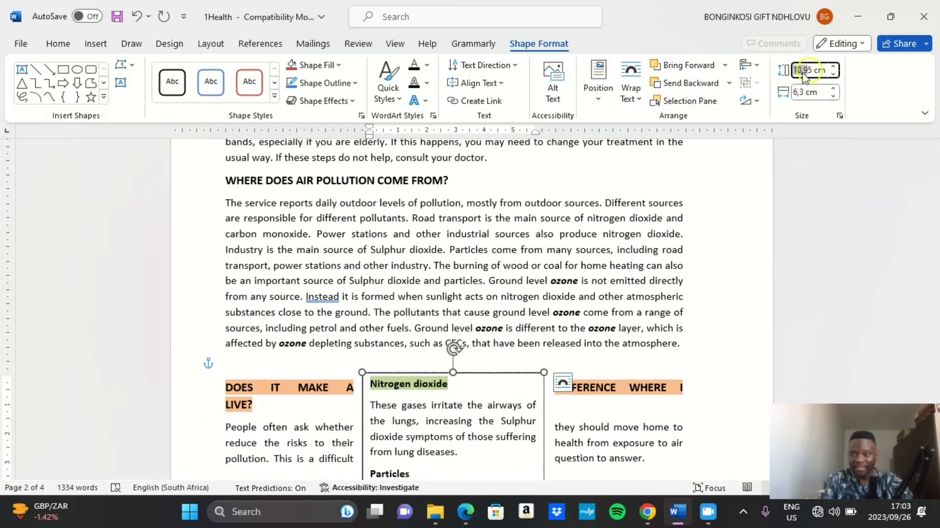
left_click(797, 216)
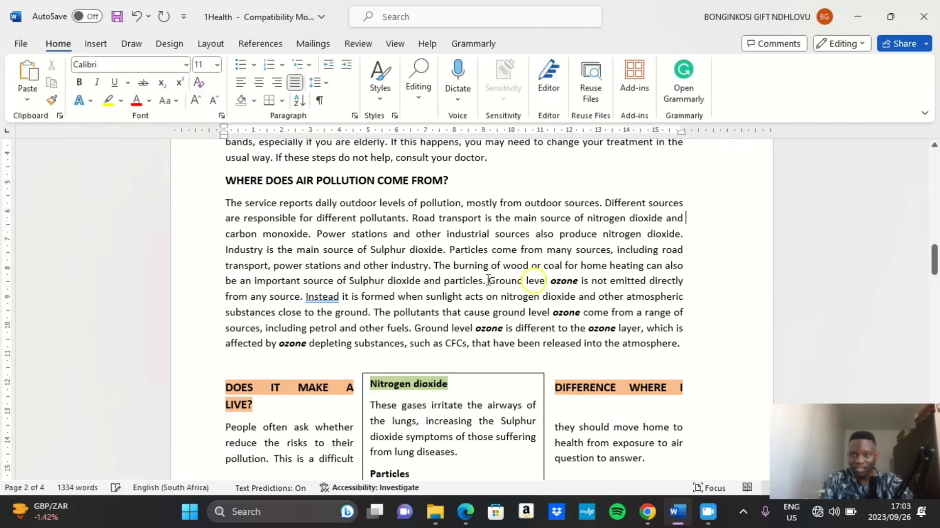
left_click(477, 384)
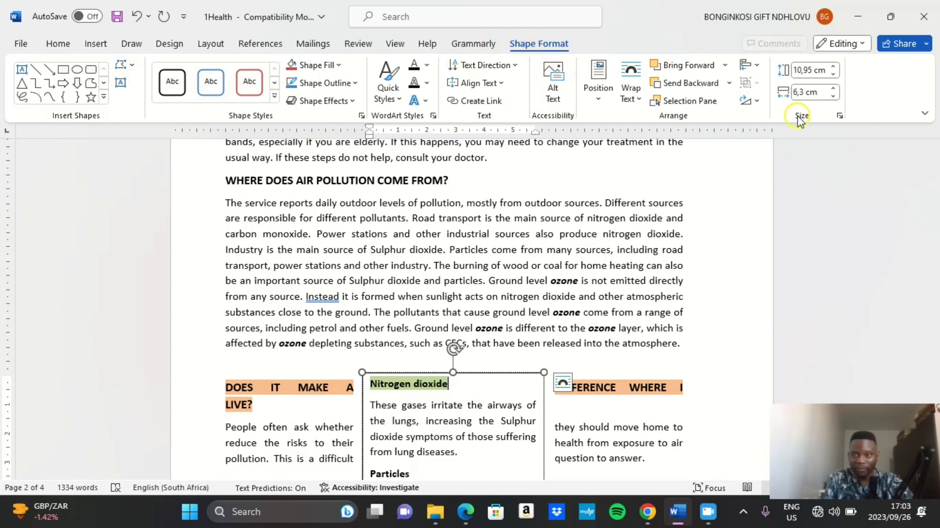
scroll(566, 280, "down", 1)
scroll(567, 280, "down", 1)
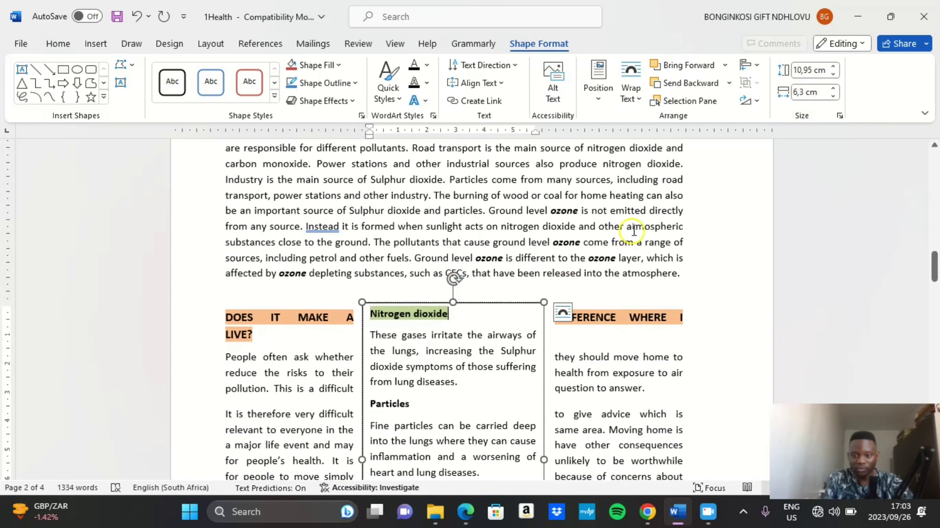
scroll(738, 260, "up", 1)
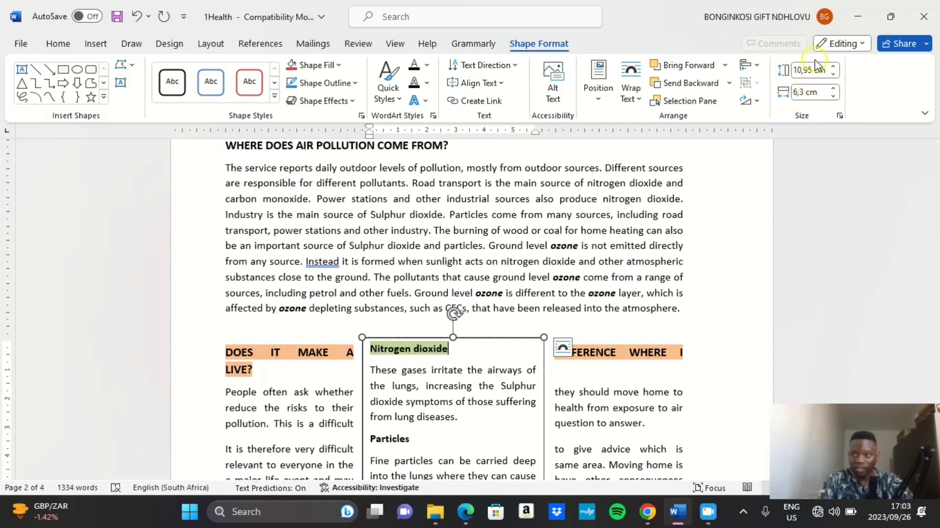
left_click(814, 72)
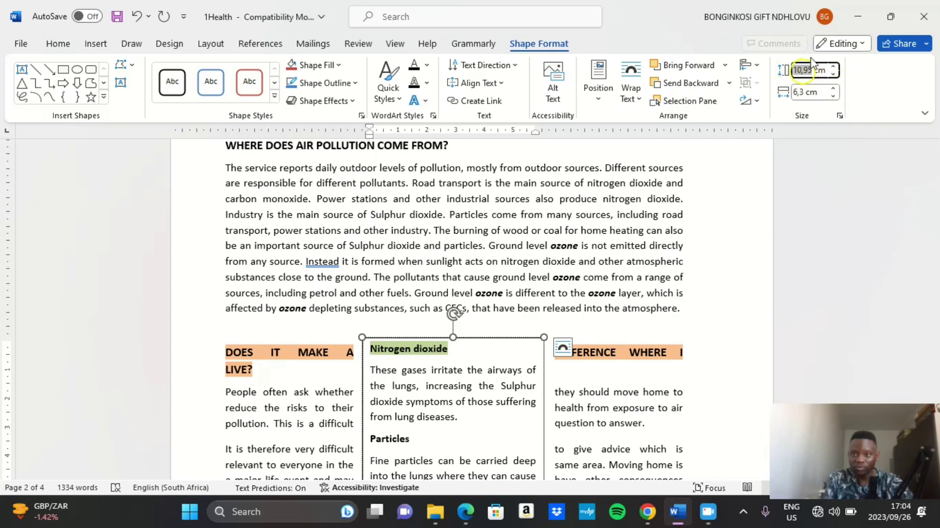
type("9")
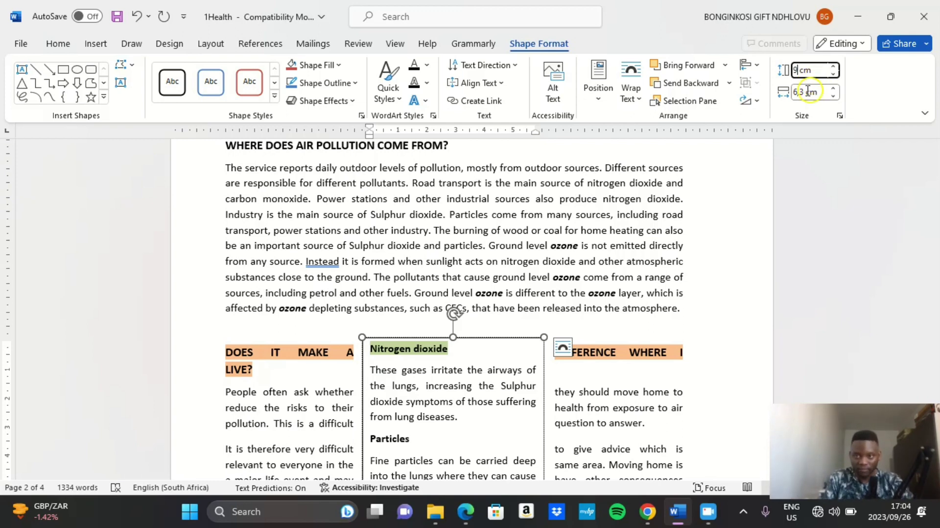
left_click(806, 92)
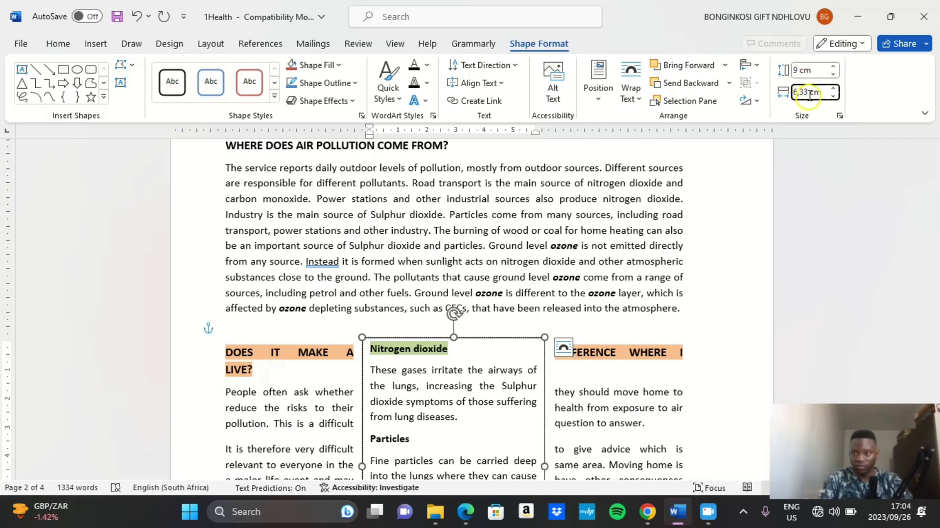
type("8")
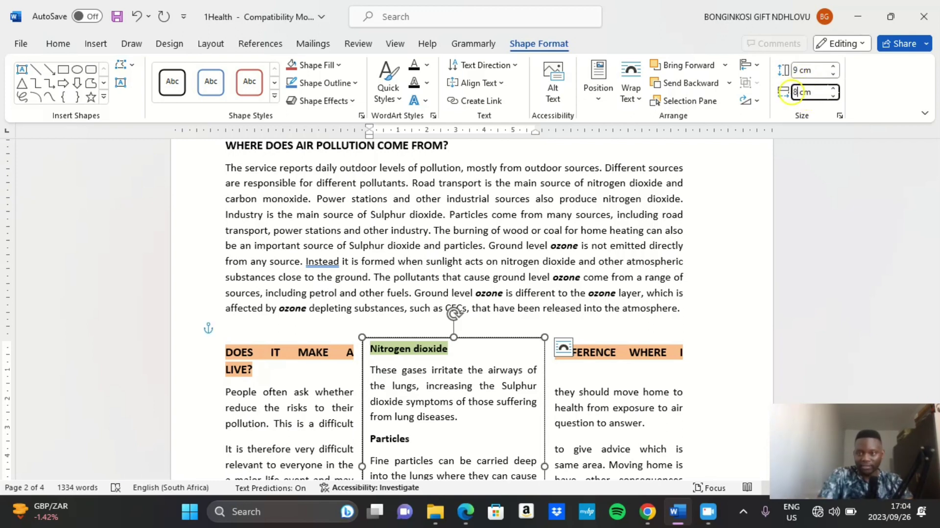
left_click(594, 216)
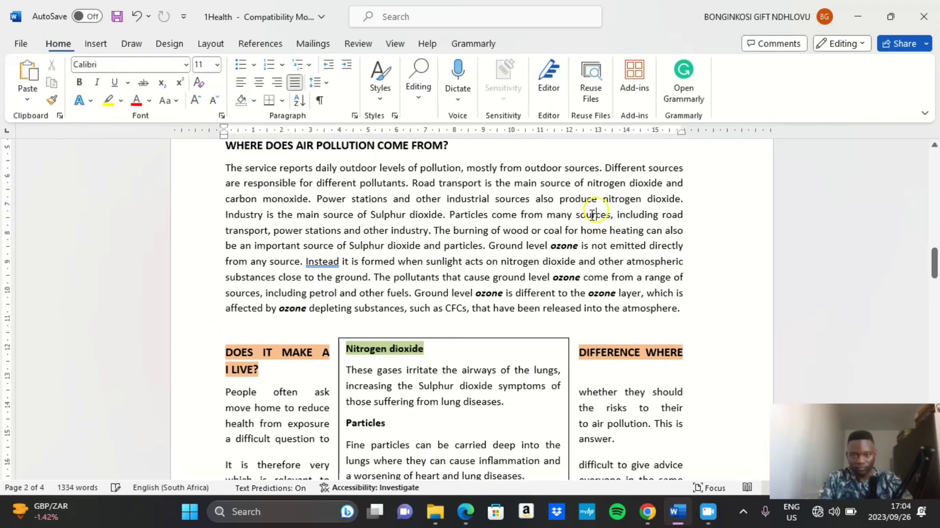
Step: Review the resized text box, check its required position in the example image of the exam paper in Edge, and return to Word
scroll(535, 357, "down", 5)
scroll(487, 376, "up", 4)
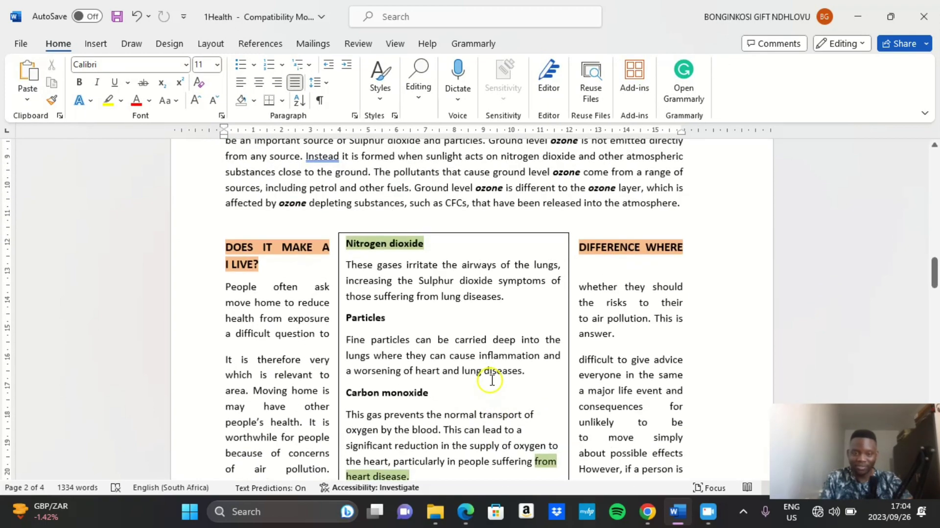
scroll(458, 336, "up", 2)
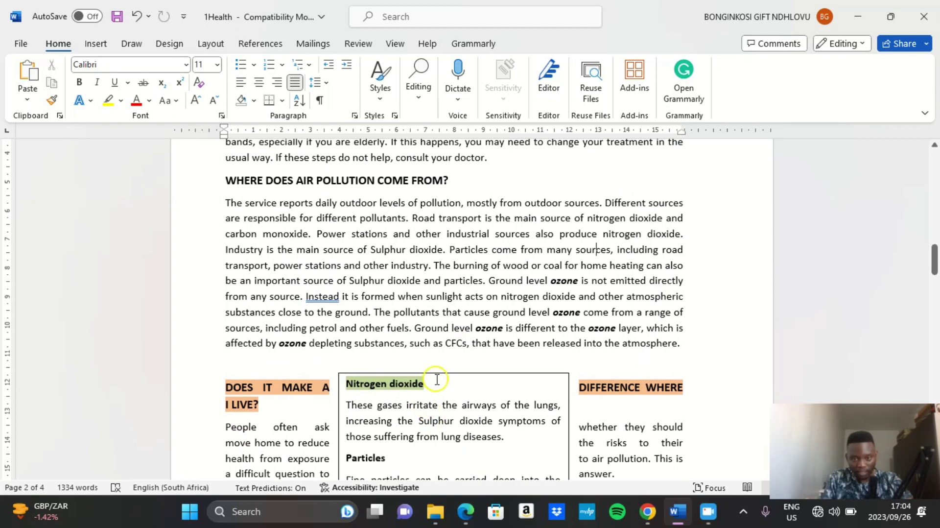
left_click(463, 509)
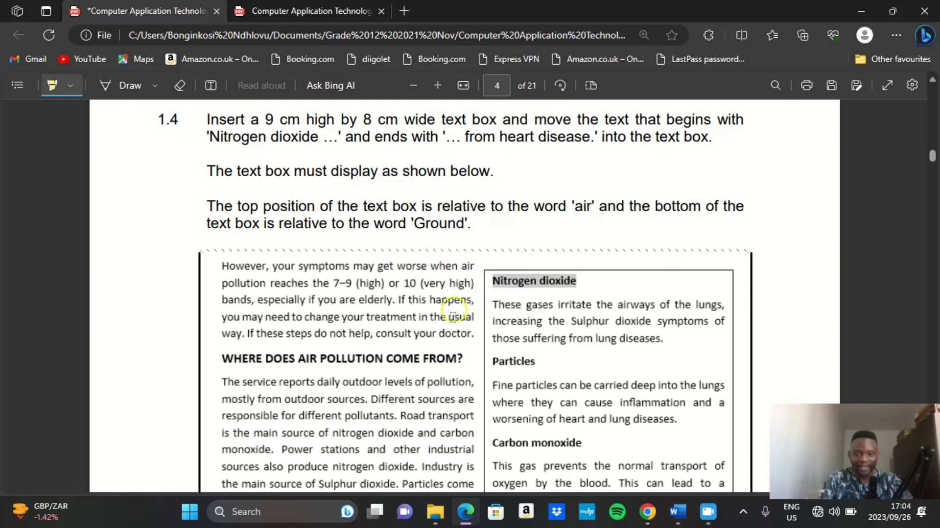
scroll(453, 313, "down", 5)
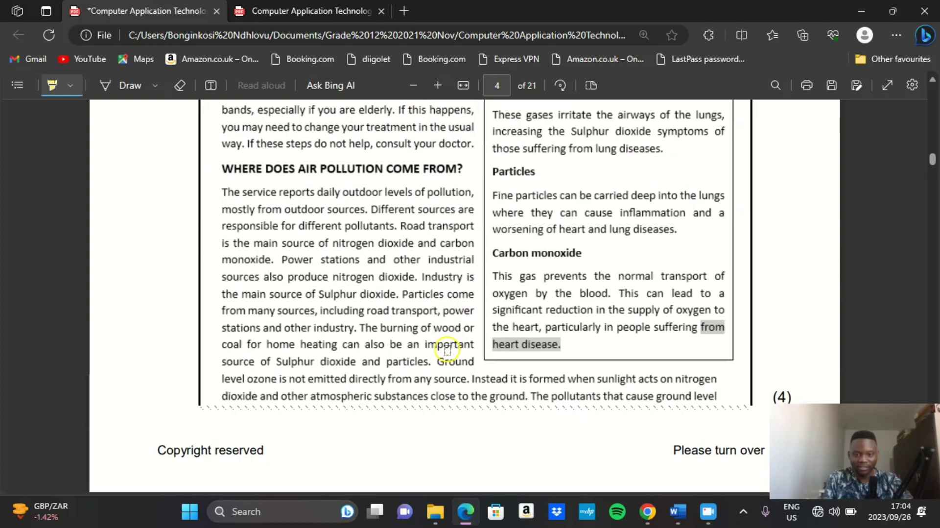
left_click(673, 513)
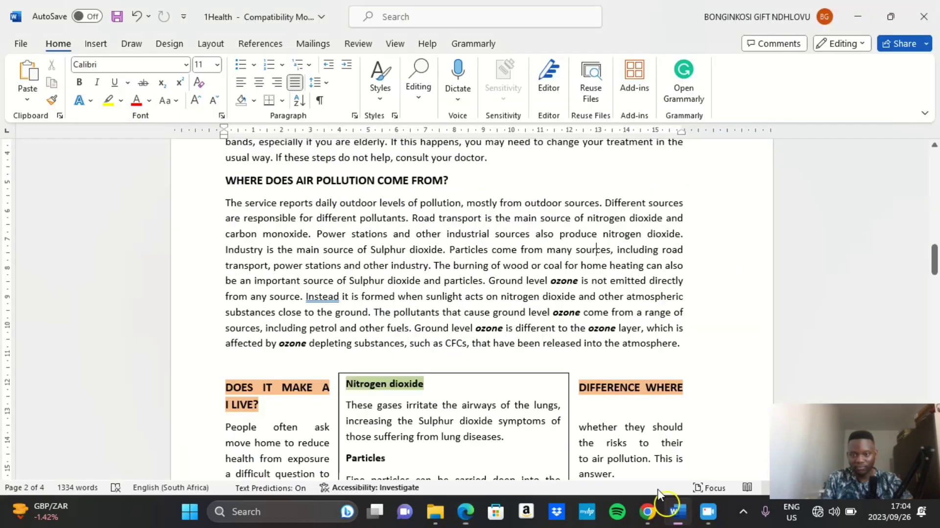
Step: Move the text box to the right side of the body text, with its top by the word "air" and its bottom by "Ground"
left_click(426, 374)
left_click_drag(425, 373, 565, 182)
scroll(565, 181, "up", 3)
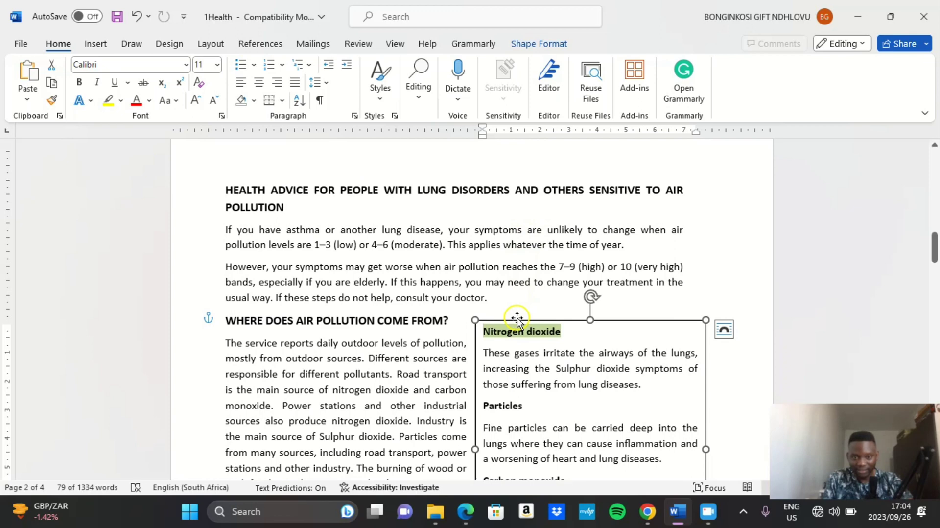
left_click_drag(517, 320, 504, 269)
scroll(444, 279, "down", 3)
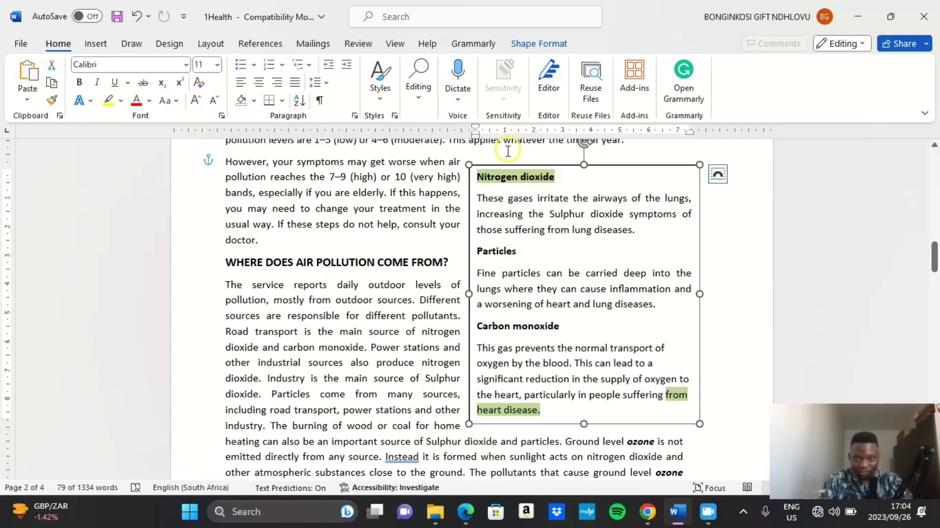
left_click_drag(499, 164, 504, 164)
left_click(420, 282)
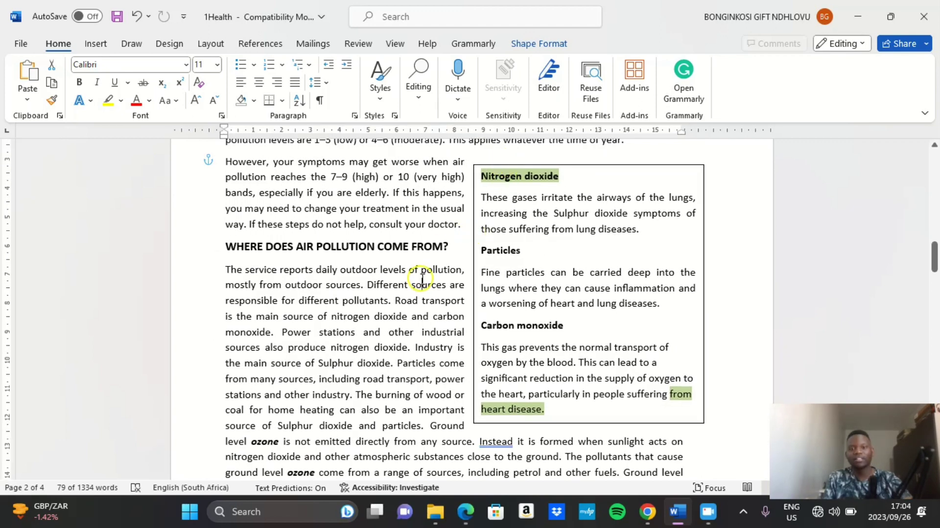
Step: Check the text box's alignment with "air" and "Ground", and compare it with the task 1.4 example in the exam paper in Edge
scroll(424, 296, "up", 3)
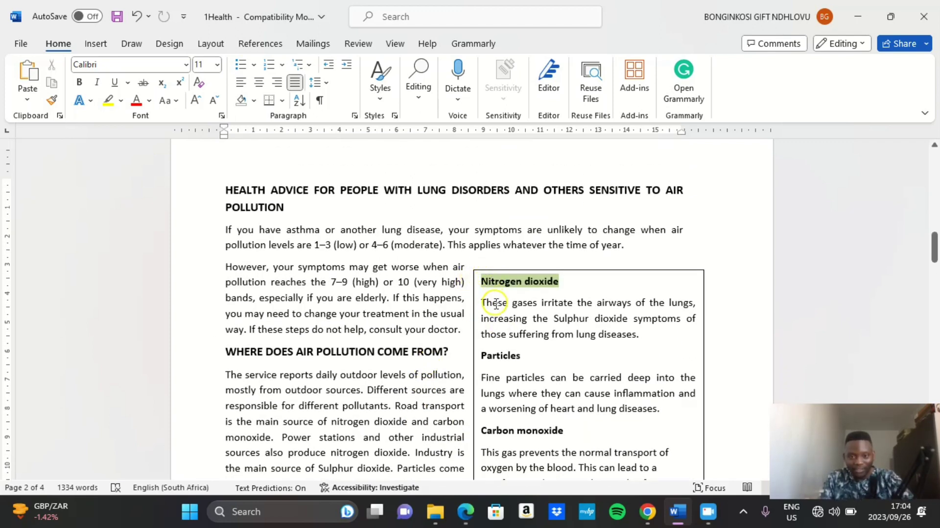
scroll(487, 284, "down", 5)
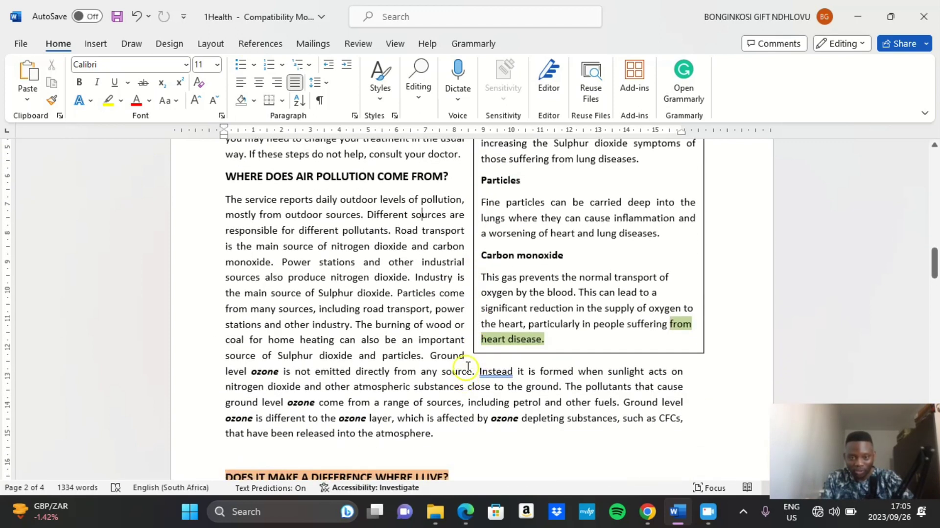
scroll(487, 357, "up", 5)
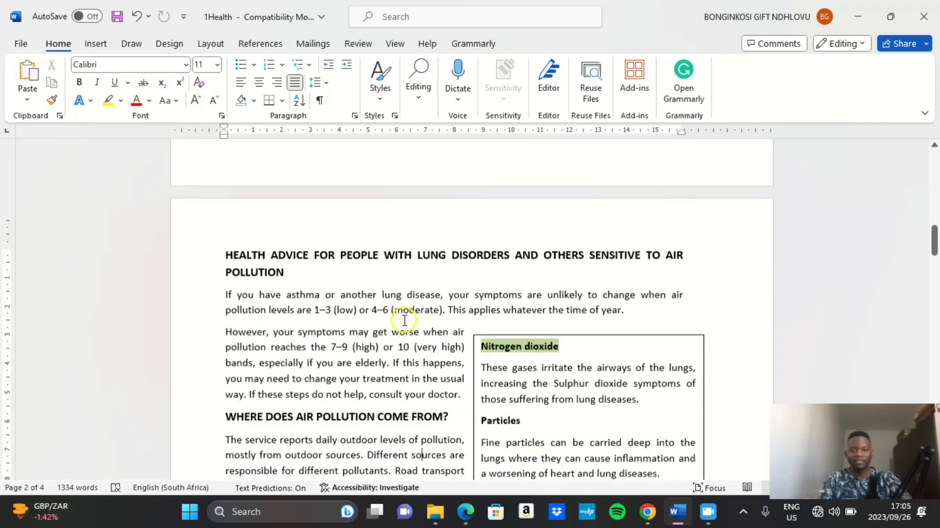
left_click(466, 513)
scroll(458, 391, "up", 3)
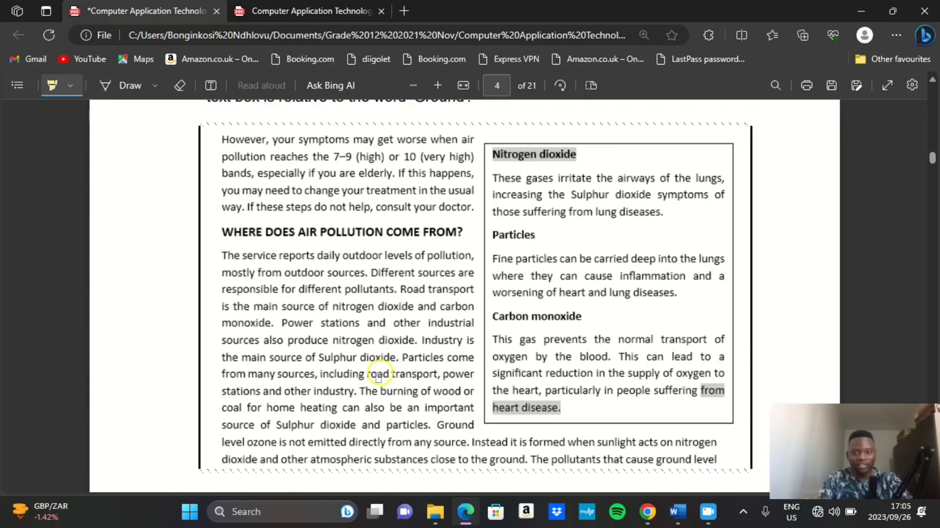
scroll(438, 398, "up", 2)
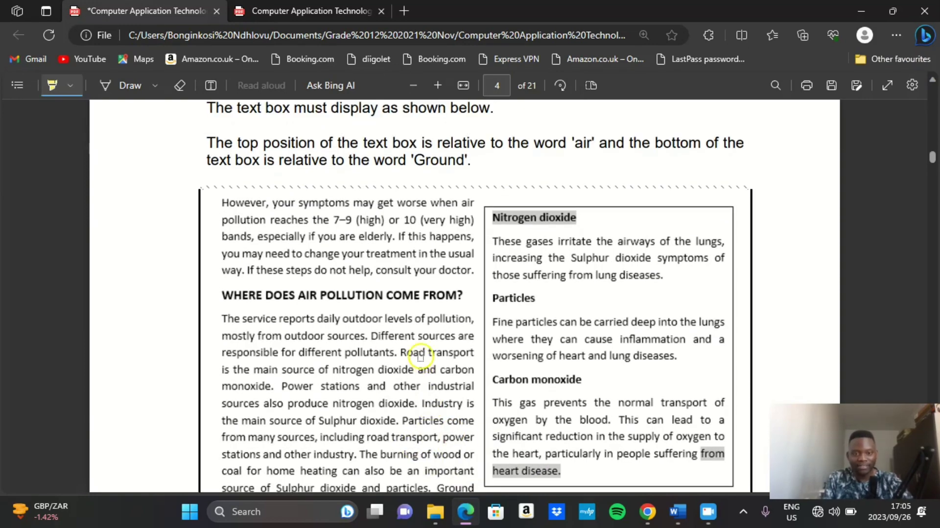
Step: Highlight the first instruction of task 1.4, from "Insert a 9 cm high" to "into the text box.", in the exam paper
scroll(420, 356, "down", 2)
scroll(474, 313, "down", 2)
scroll(465, 297, "up", 2)
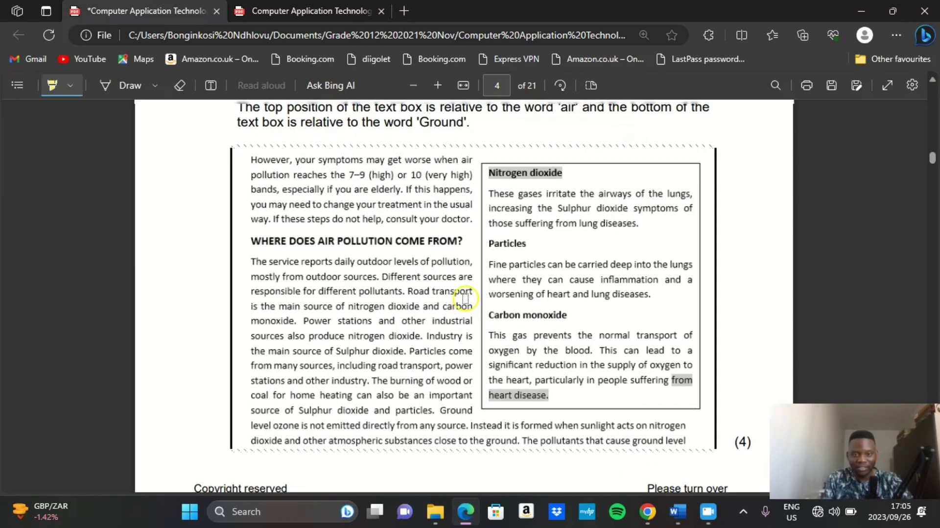
scroll(465, 298, "up", 5)
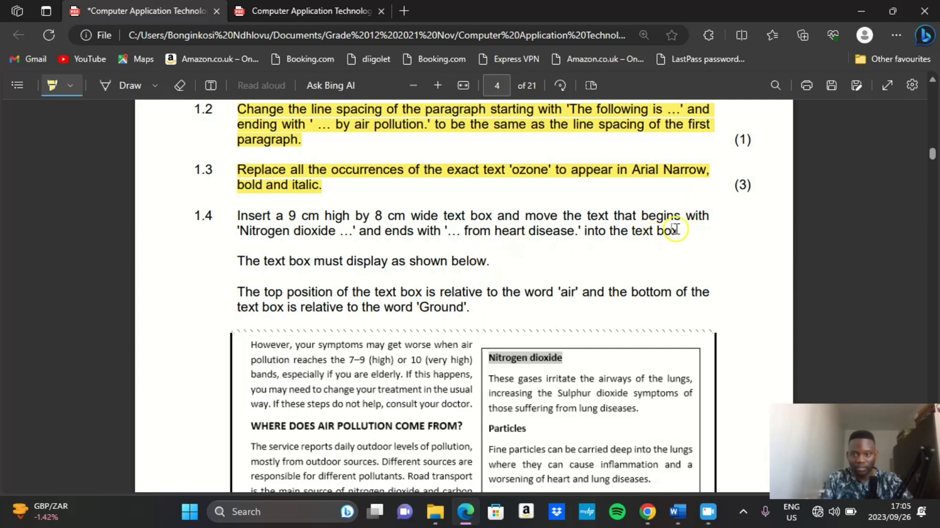
left_click_drag(682, 236, 260, 213)
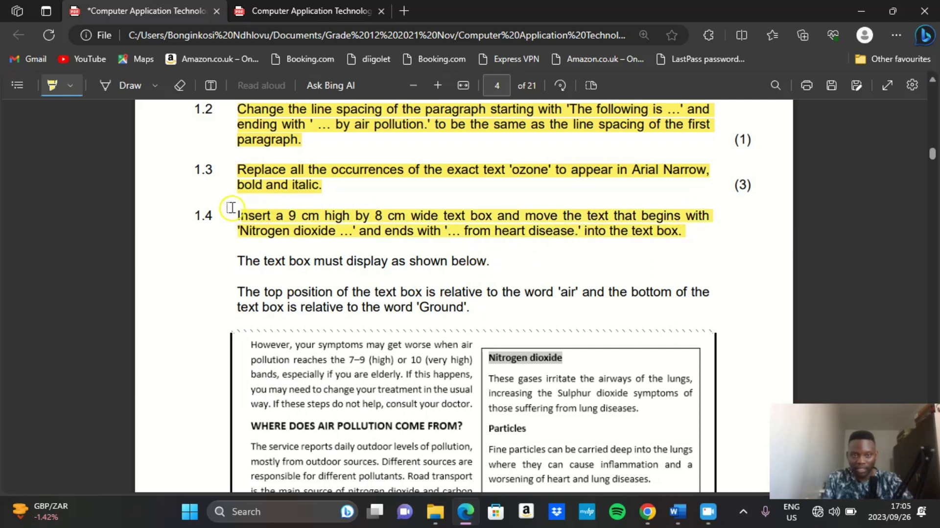
Step: Read task 1.5 in the exam paper and locate the heading "DOES IT MAKE A DIFFERENCE WHERE I LIVE?" and its text in Word
scroll(421, 341, "down", 15)
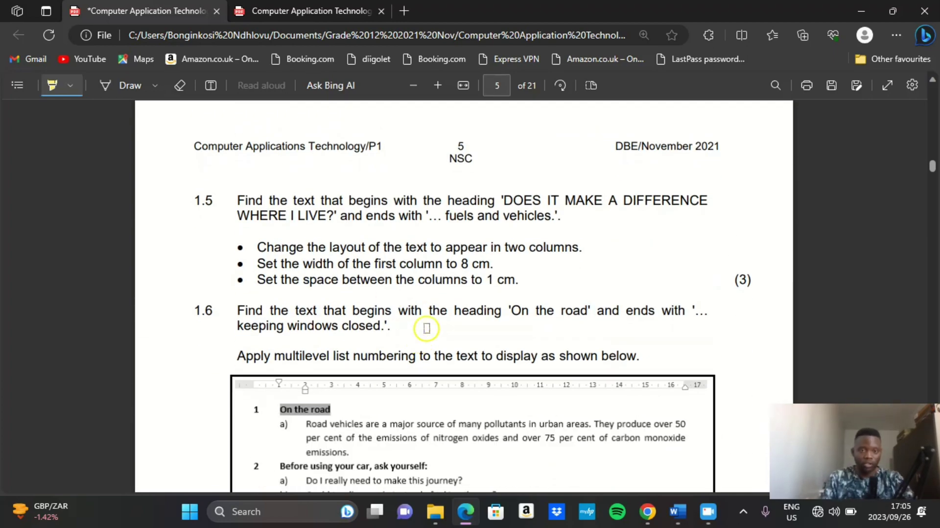
scroll(296, 259, "down", 5)
scroll(295, 237, "up", 4)
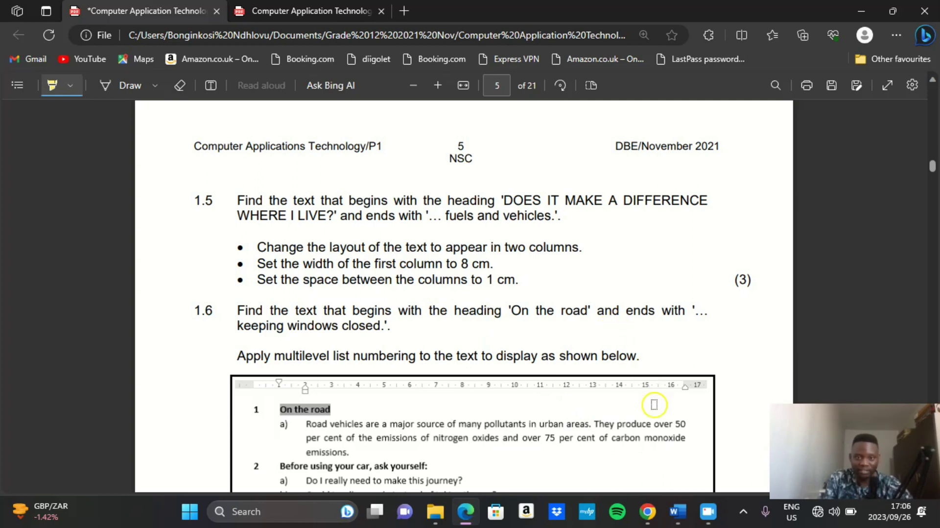
left_click(683, 513)
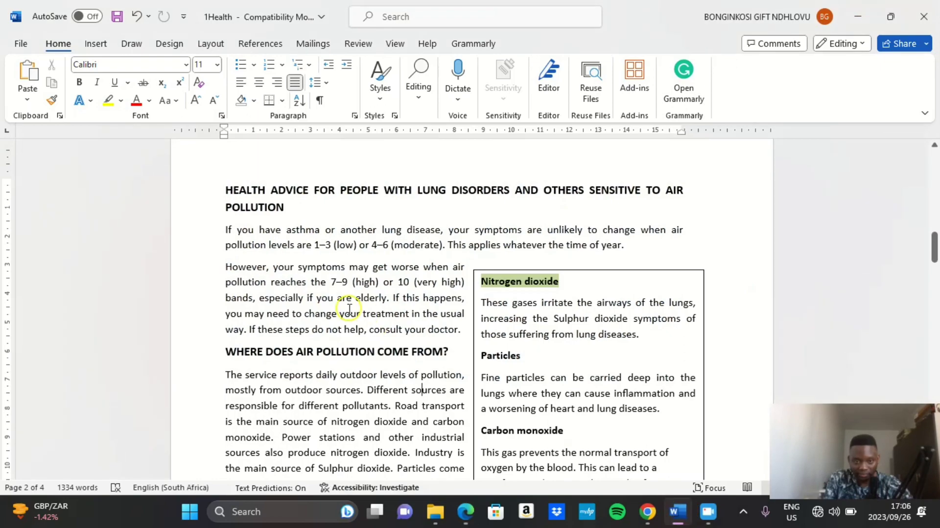
scroll(355, 362, "down", 10)
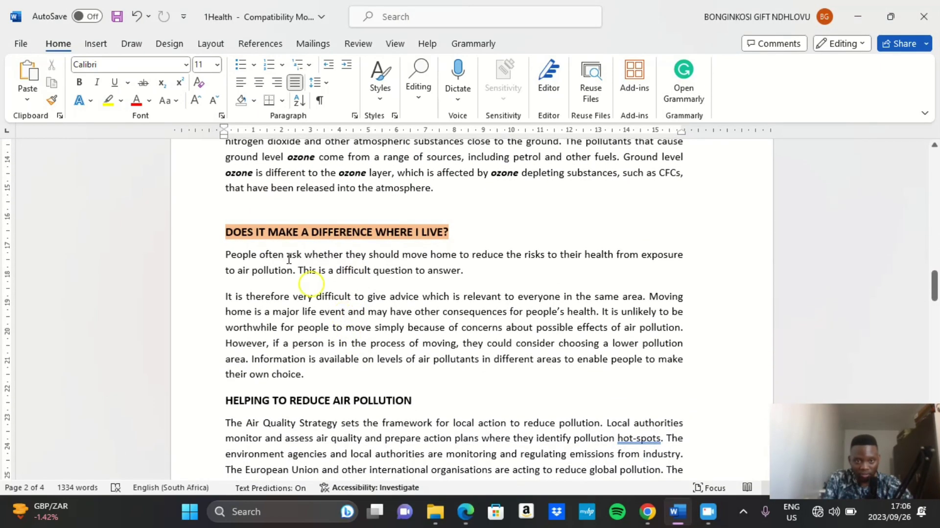
left_click(466, 521)
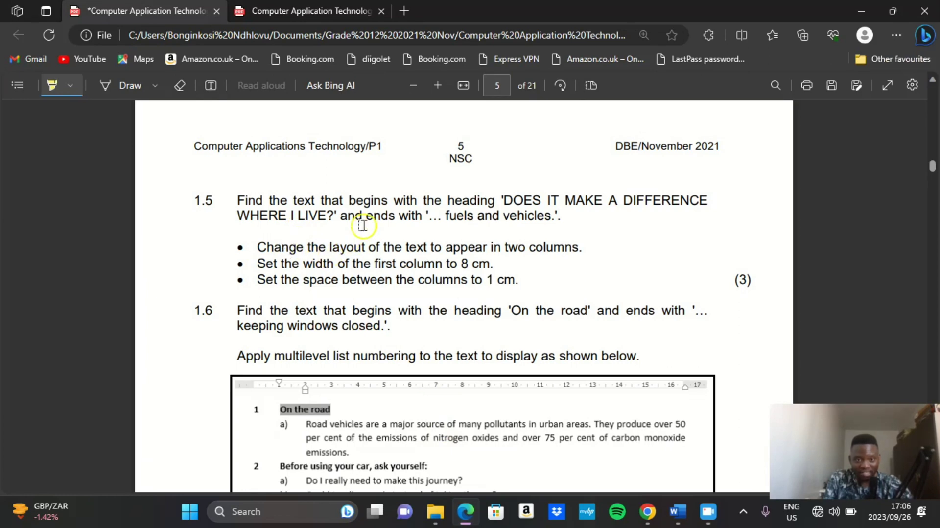
left_click(677, 511)
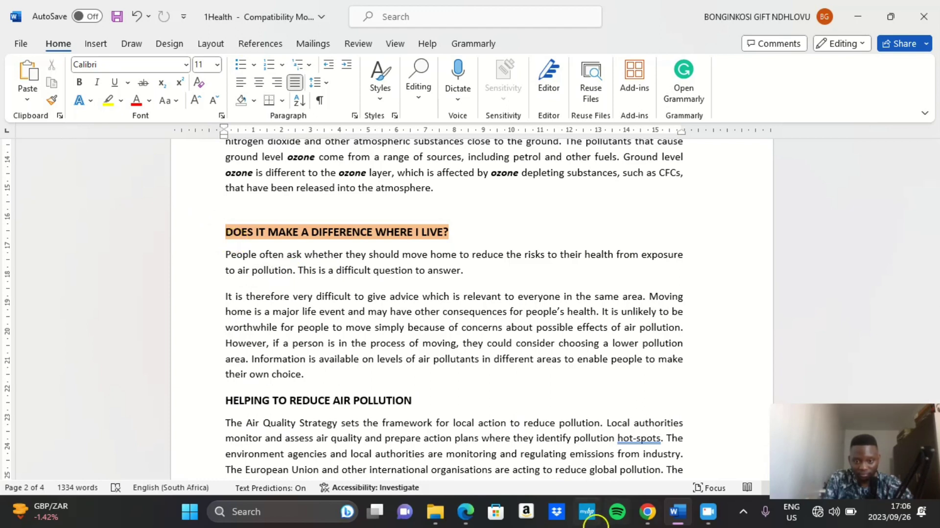
left_click(466, 509)
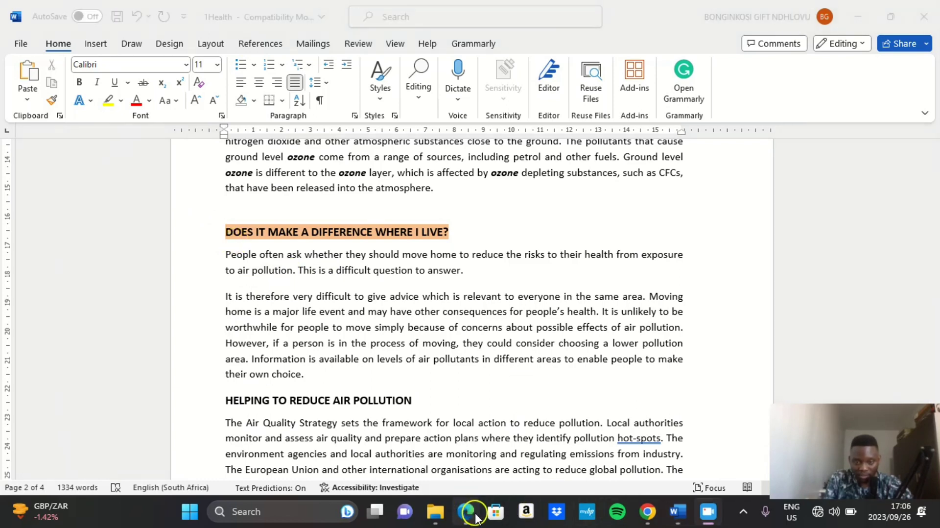
scroll(437, 339, "down", 5)
scroll(417, 359, "up", 6)
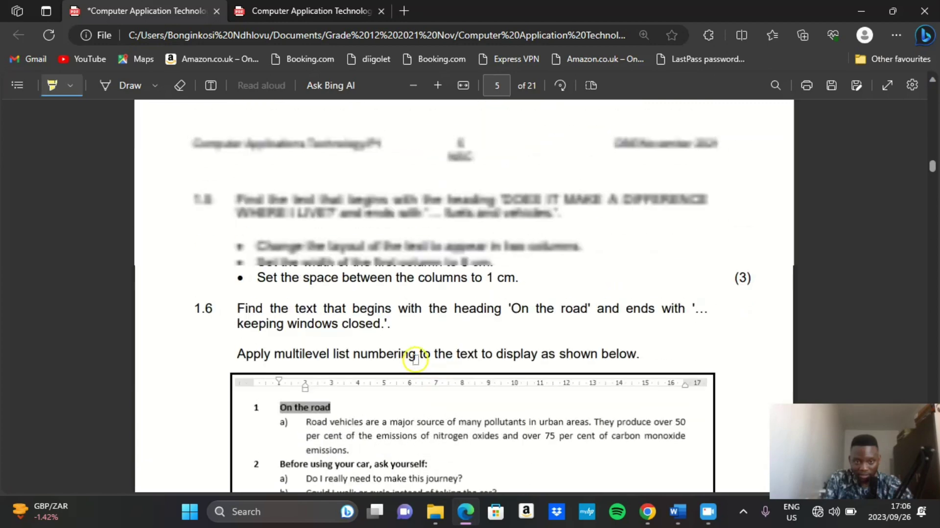
left_click(676, 520)
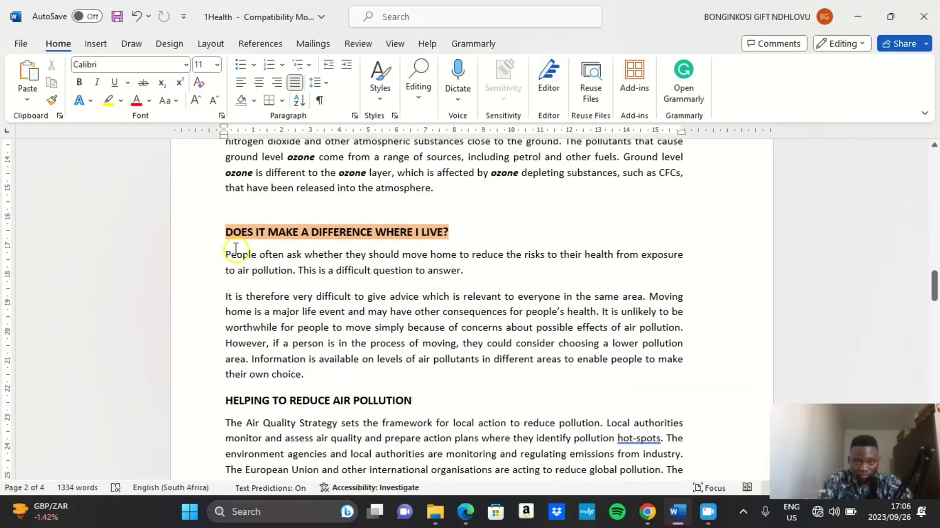
Step: Choose a two-column layout in the Columns settings for the text from "DOES IT MAKE A DIFFERENCE WHERE I LIVE?" to "their own choice."
left_click_drag(227, 235, 304, 373)
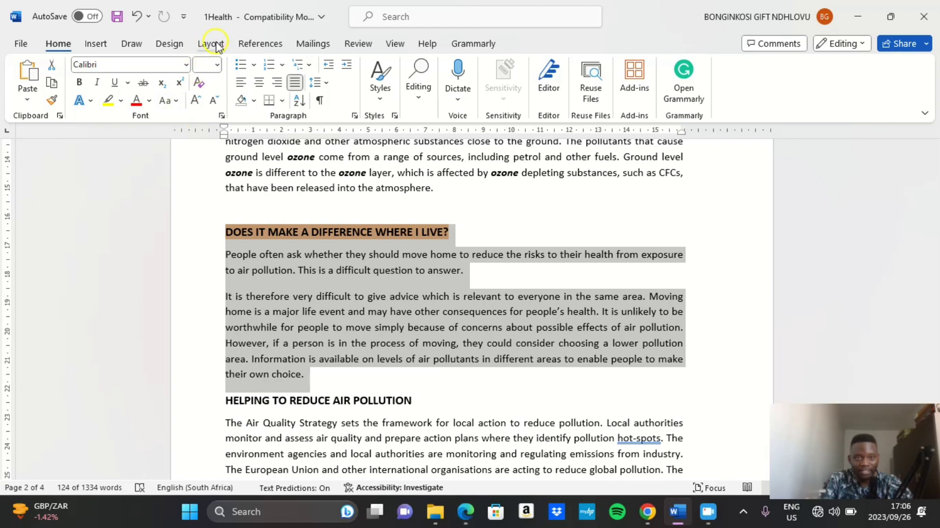
left_click(216, 45)
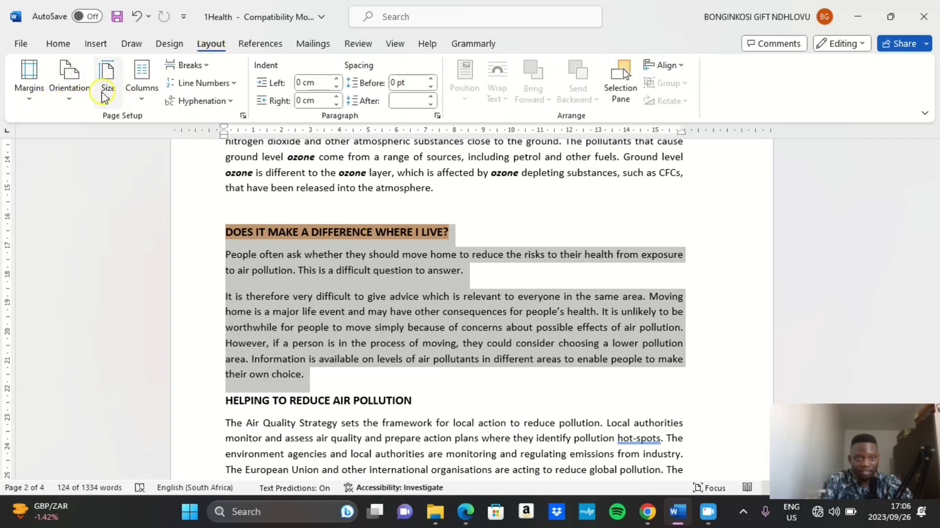
left_click(149, 94)
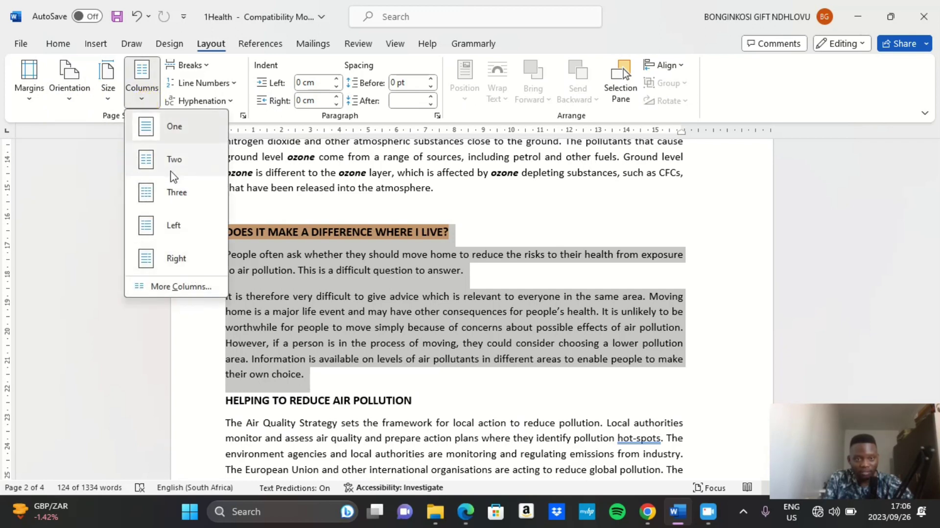
left_click(177, 286)
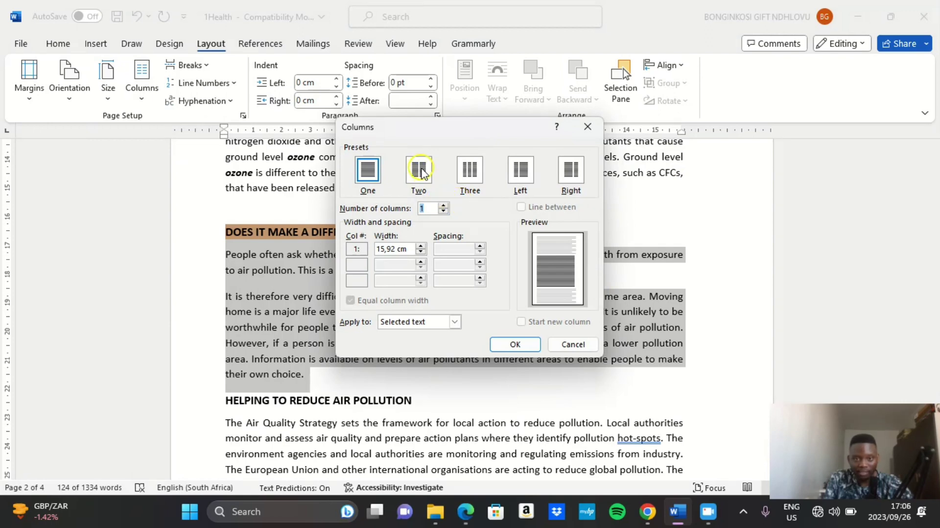
left_click(421, 172)
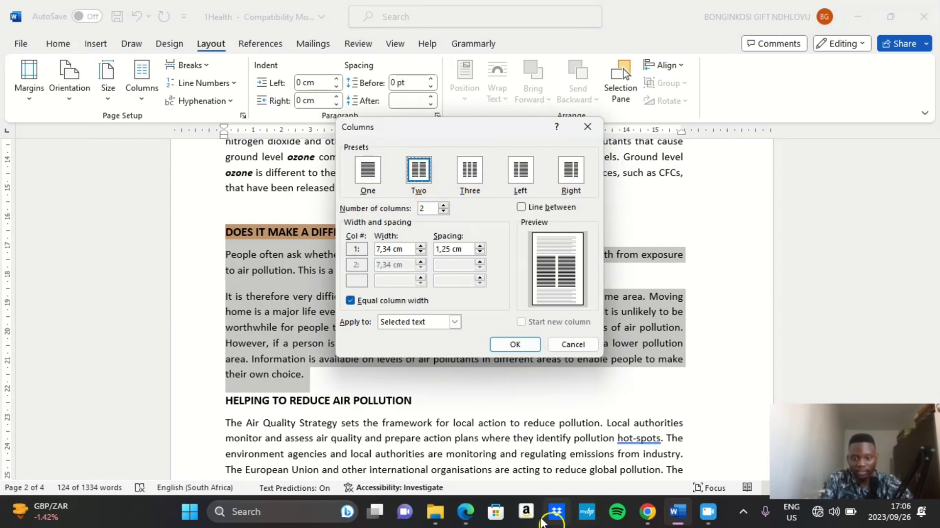
Step: Check the task 1.5 requirements in Edge and try to set the first column's width to 8 cm and the spacing to 1 cm in Word
left_click(465, 511)
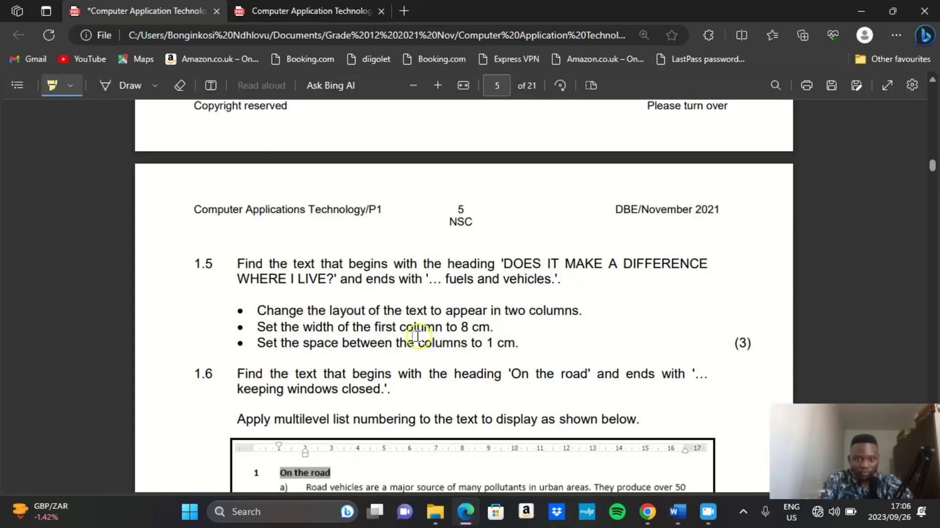
scroll(417, 336, "down", 1)
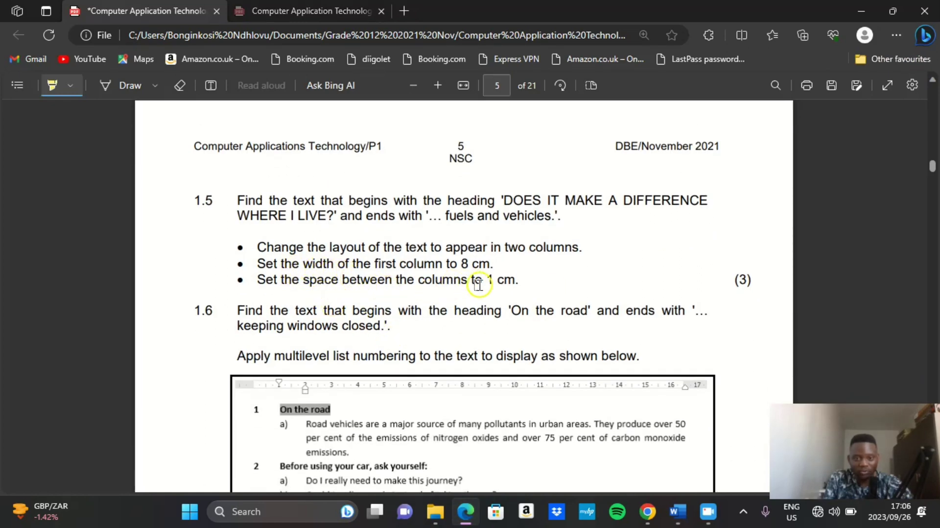
left_click(677, 511)
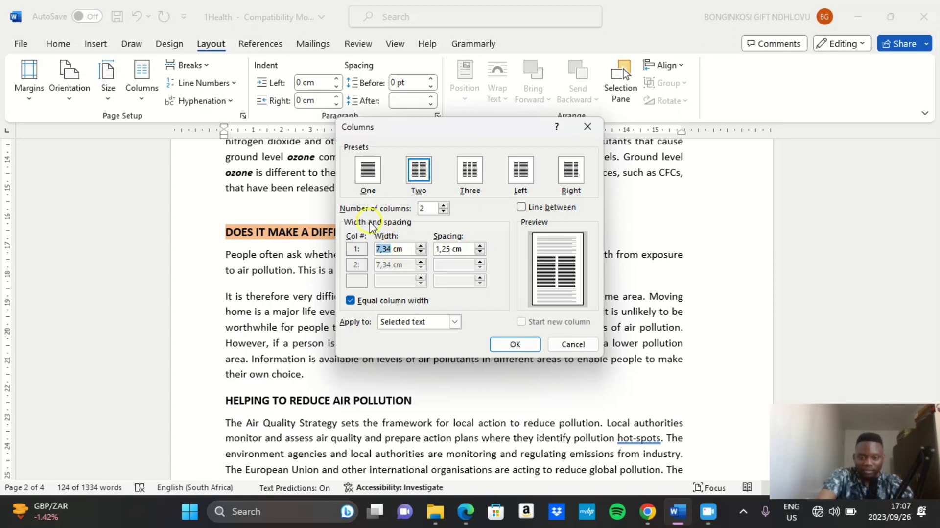
type("8")
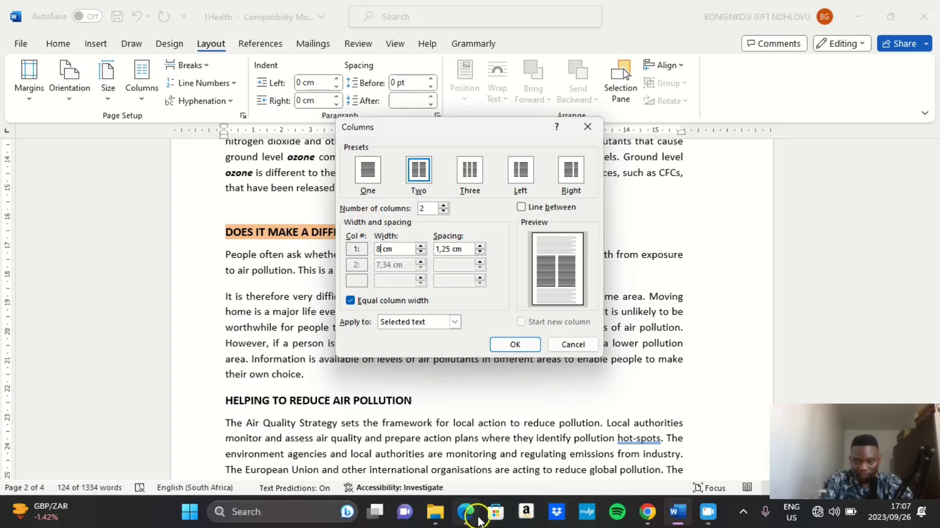
left_click(466, 511)
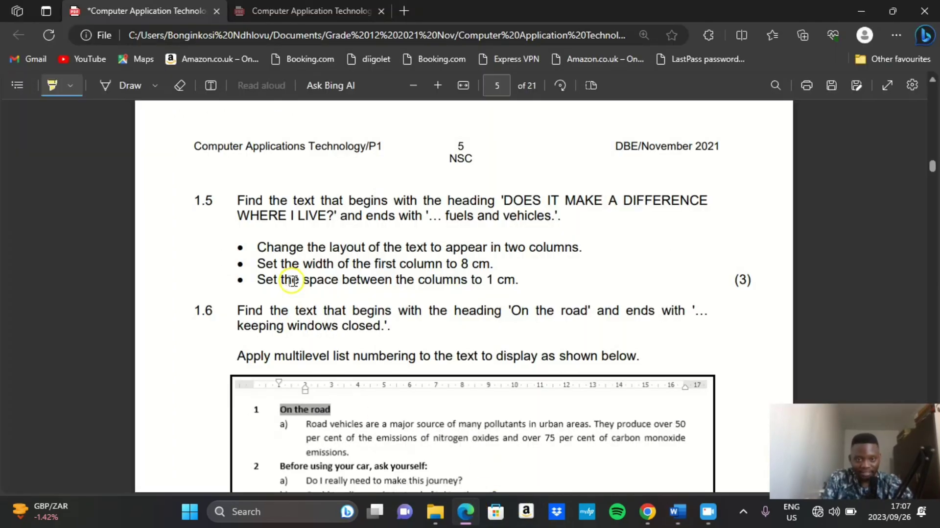
left_click(677, 512)
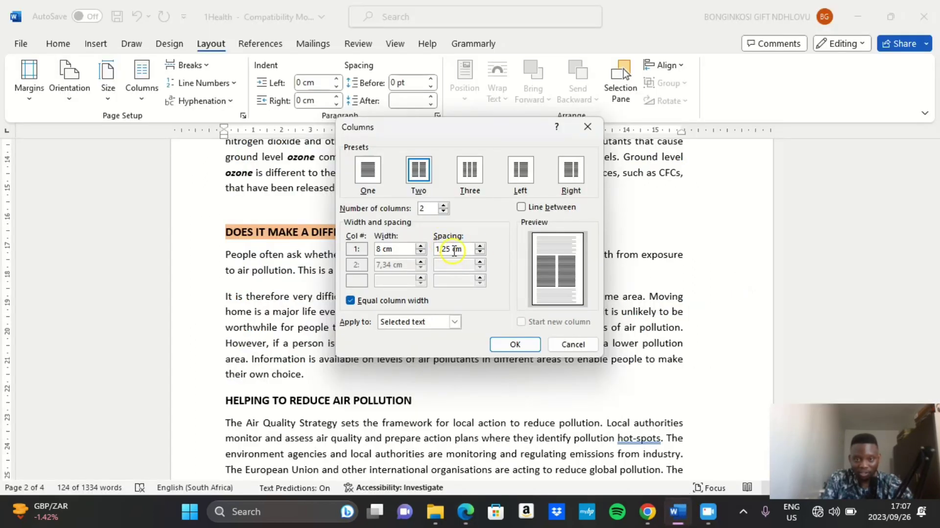
left_click(450, 248)
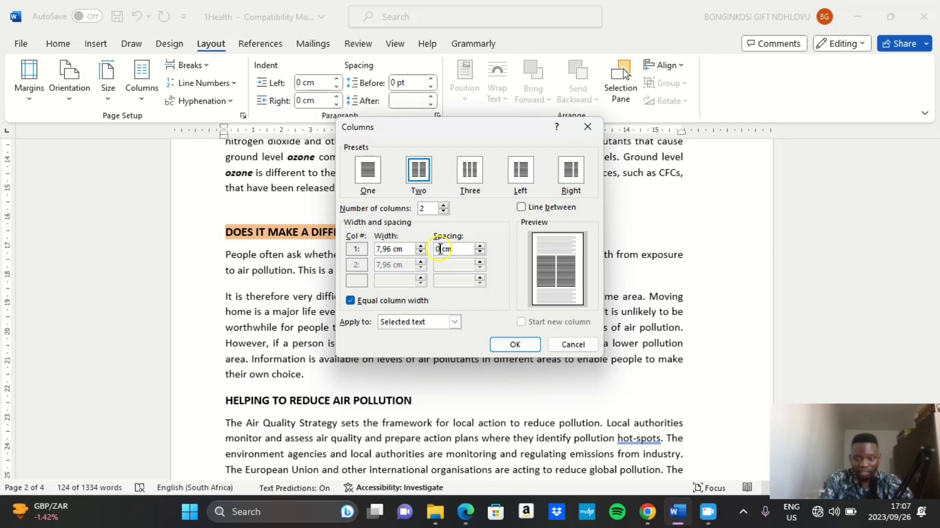
key("BackSpace")
type("1")
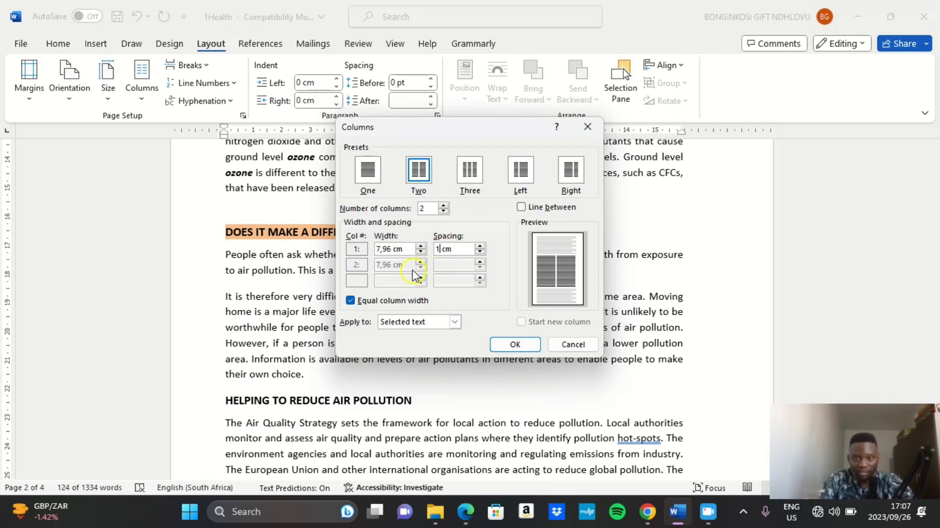
left_click(394, 249)
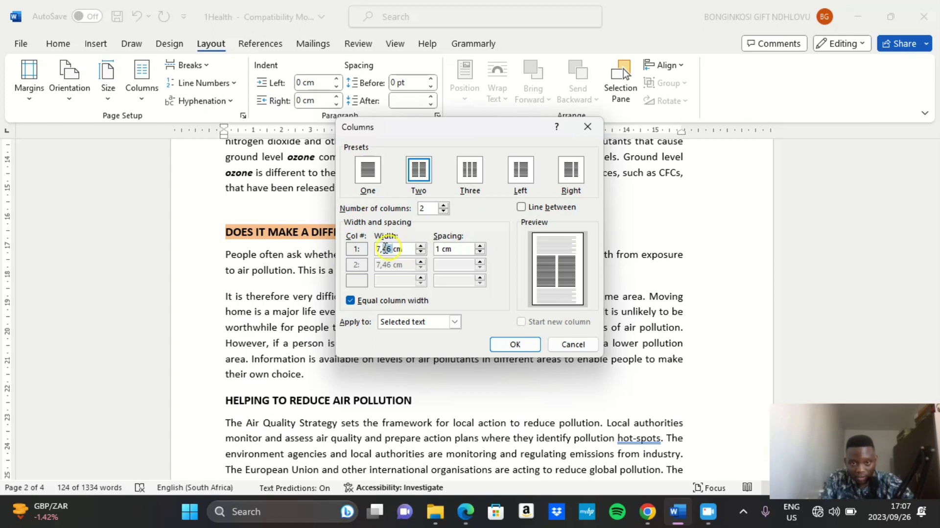
type("8")
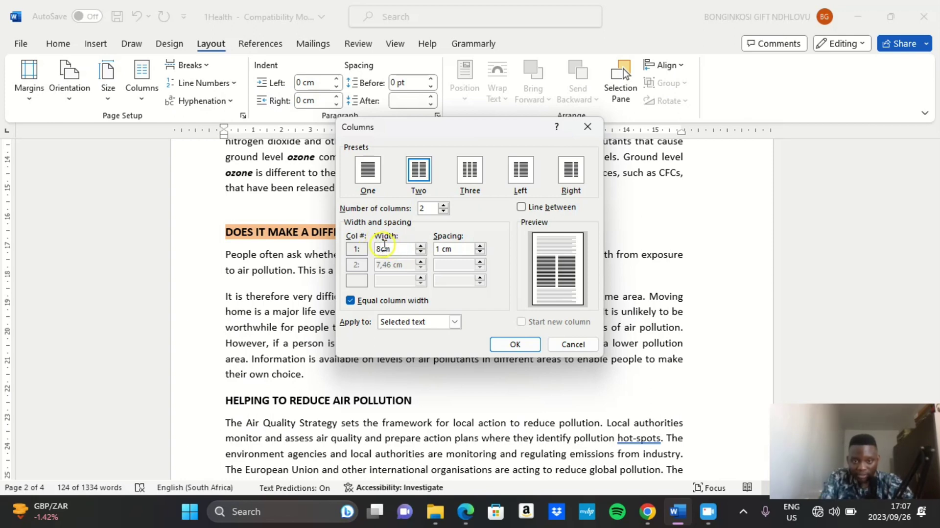
left_click(523, 345)
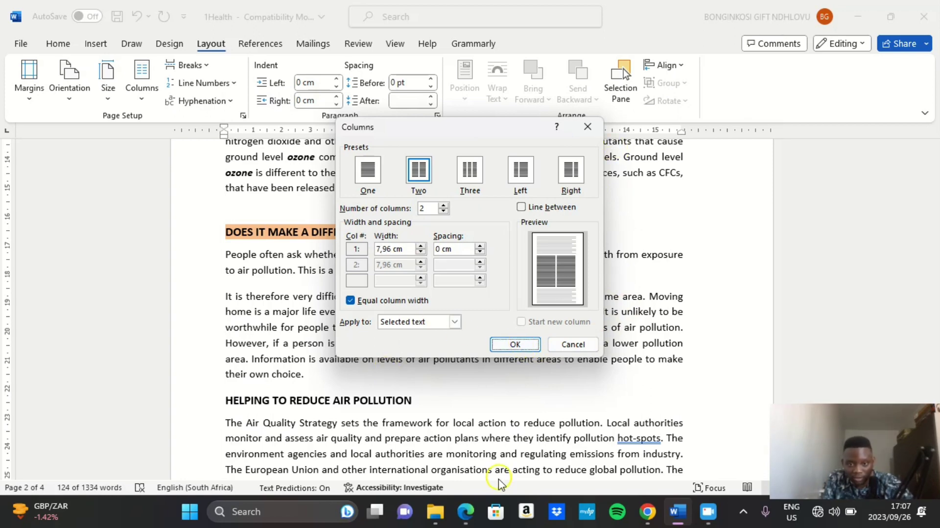
Step: Turn off equal column width for the selected text's two columns, and recheck the task 1.5 column requirements in the exam paper in Edge
left_click(485, 450)
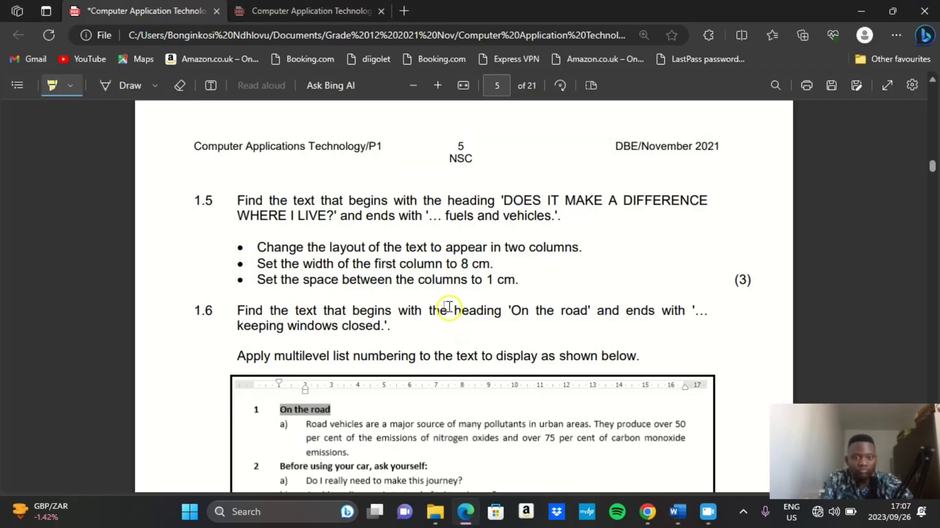
left_click(689, 512)
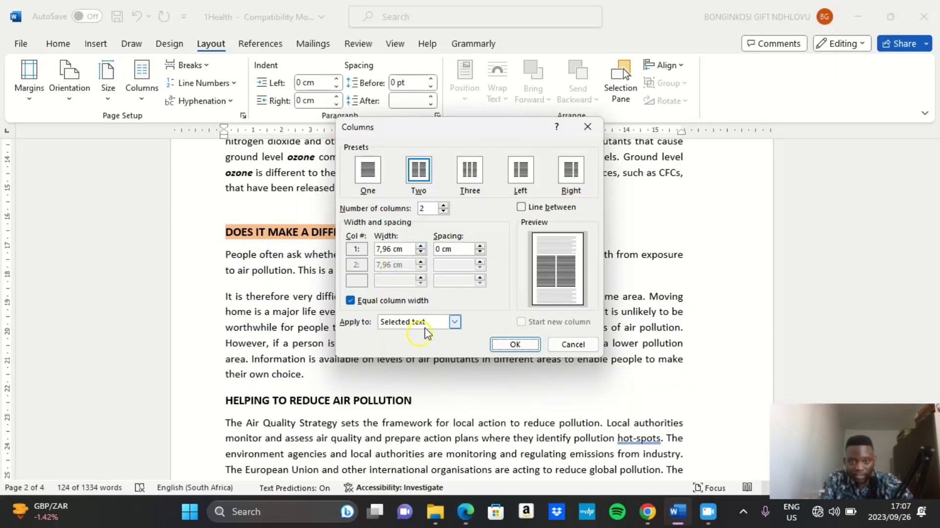
left_click(454, 322)
left_click(454, 322)
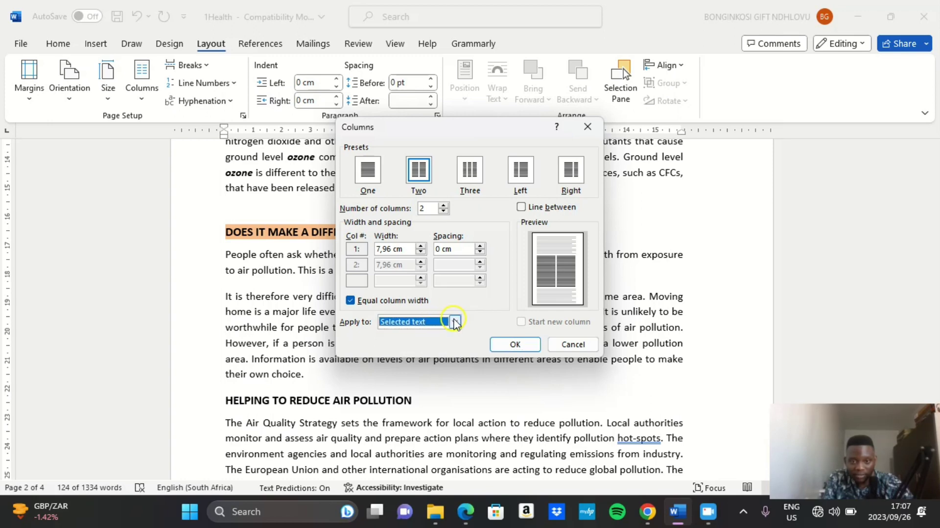
left_click(420, 246)
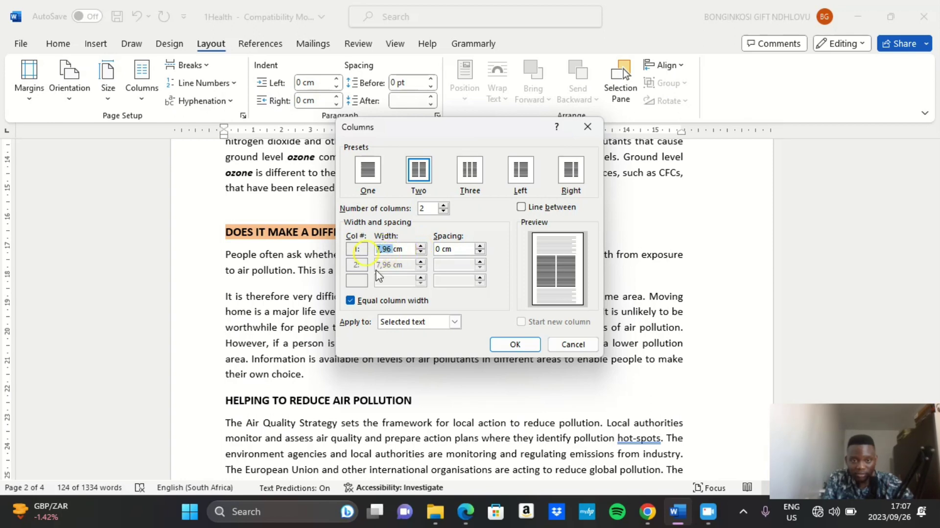
left_click(367, 301)
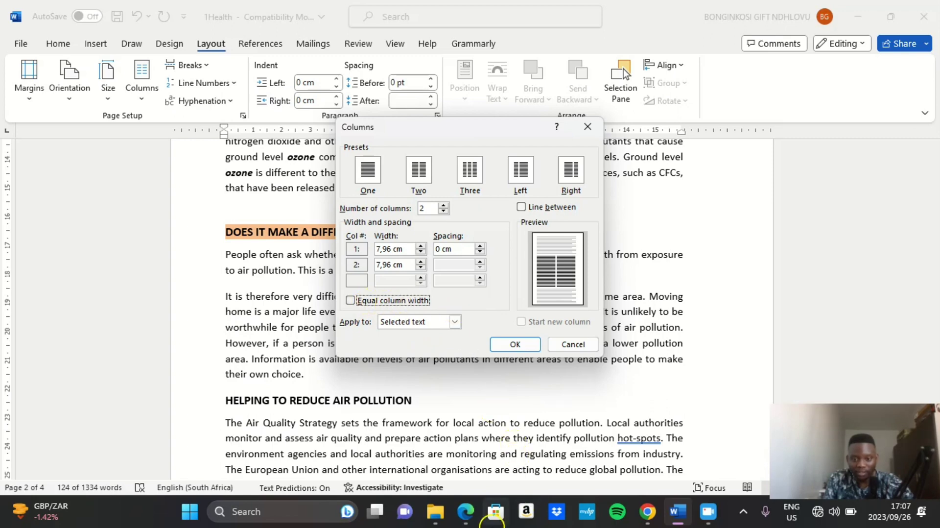
left_click(466, 511)
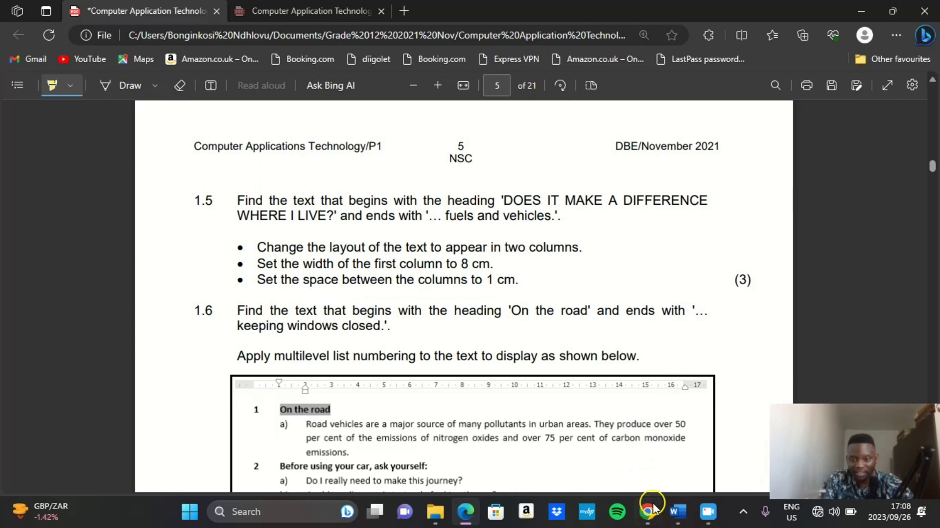
left_click(678, 511)
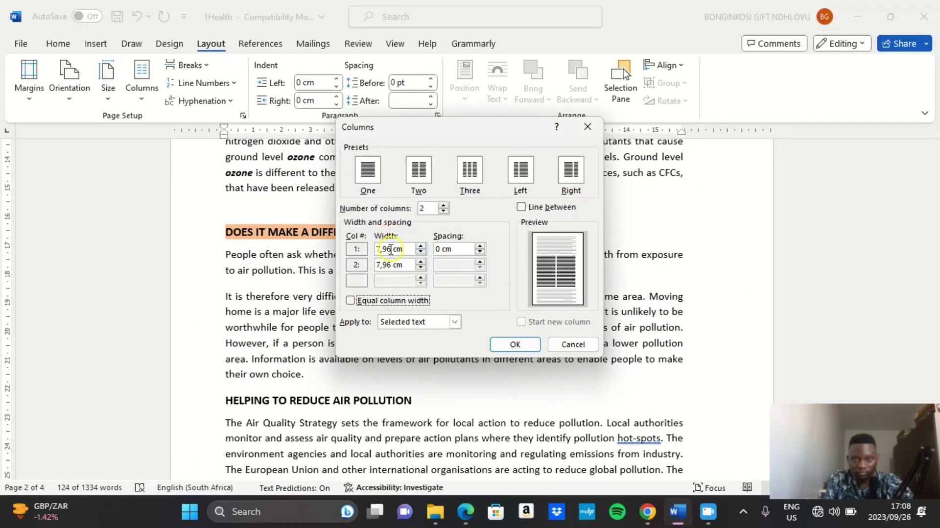
Step: Set the first column's width to 8 cm and the spacing to 1 cm, checking task 1.5 in Edge, and apply the column layout
left_click_drag(392, 249, 377, 249)
type("8")
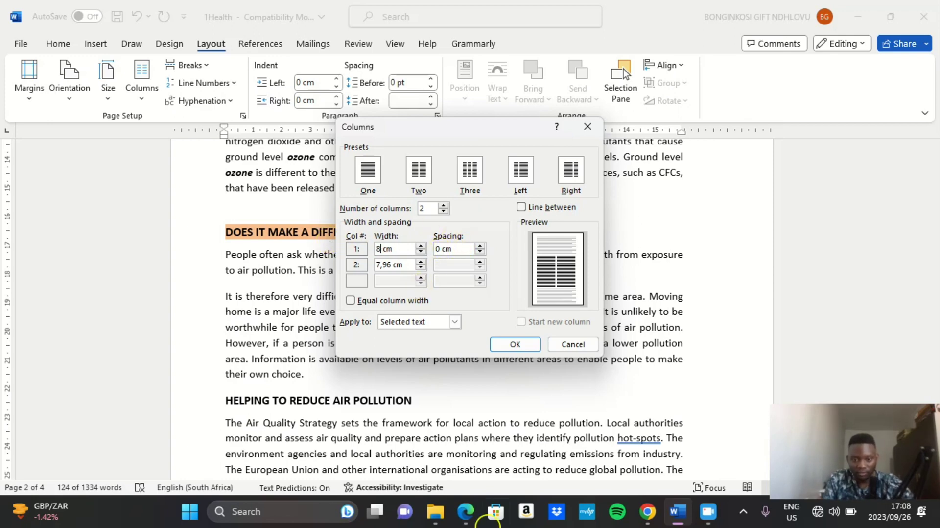
left_click(465, 511)
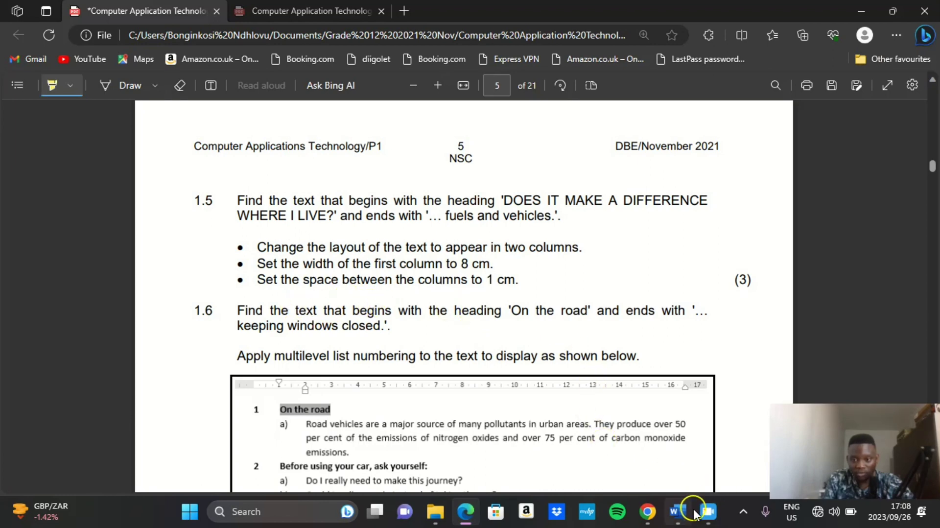
left_click(677, 511)
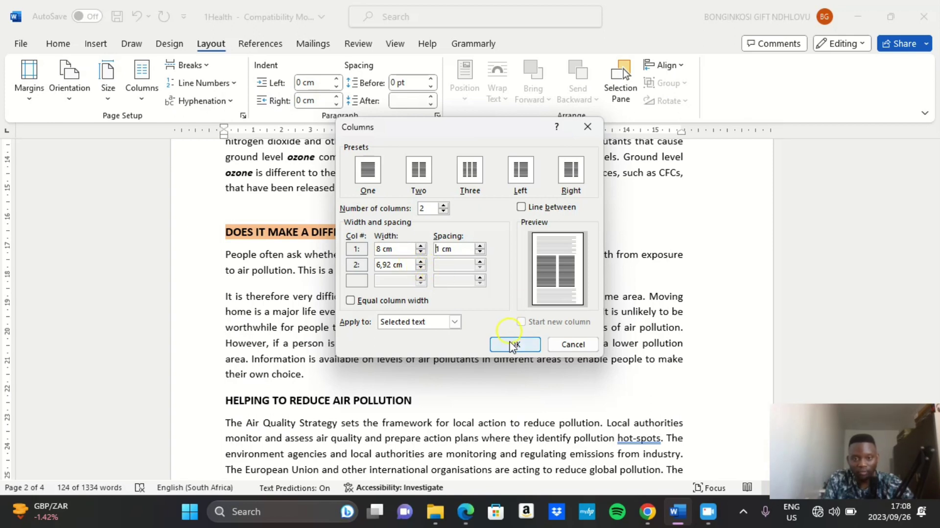
left_click(513, 345)
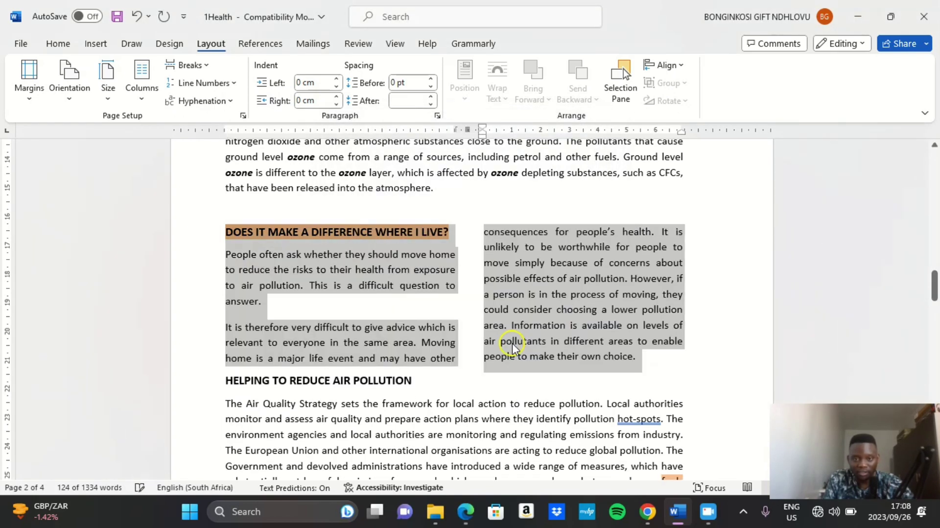
left_click(449, 327)
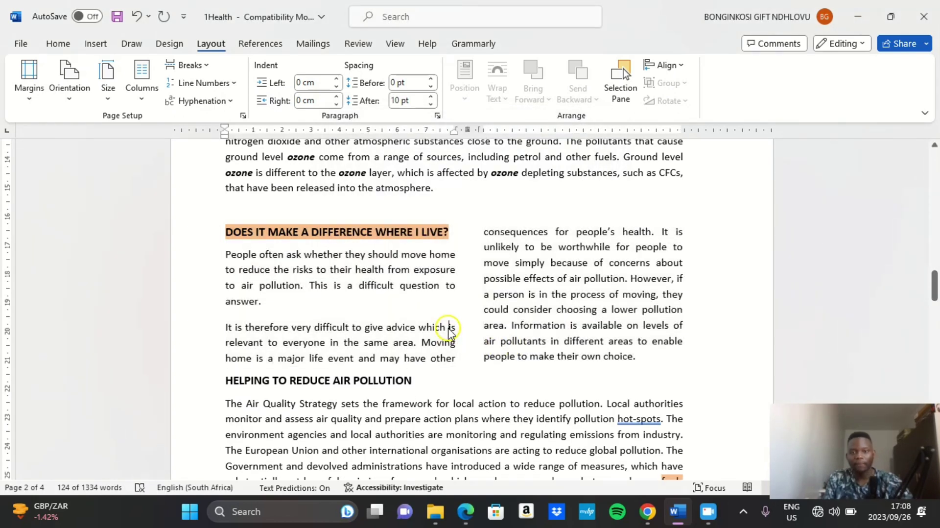
Step: Switch to the exam paper in Edge and highlight the task 1.5 instruction from "Find the text" to "fuels and vehicles."
left_click(479, 502)
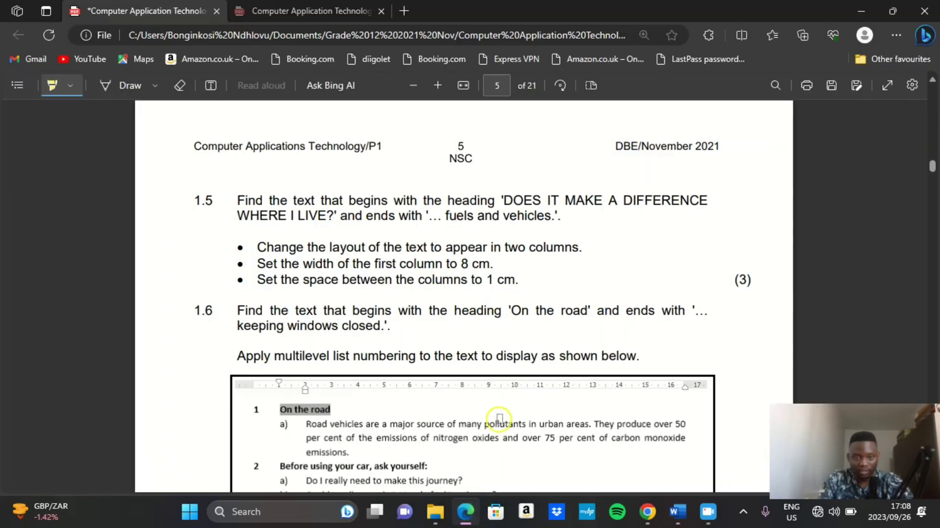
scroll(497, 419, "down", 2)
scroll(539, 247, "up", 3)
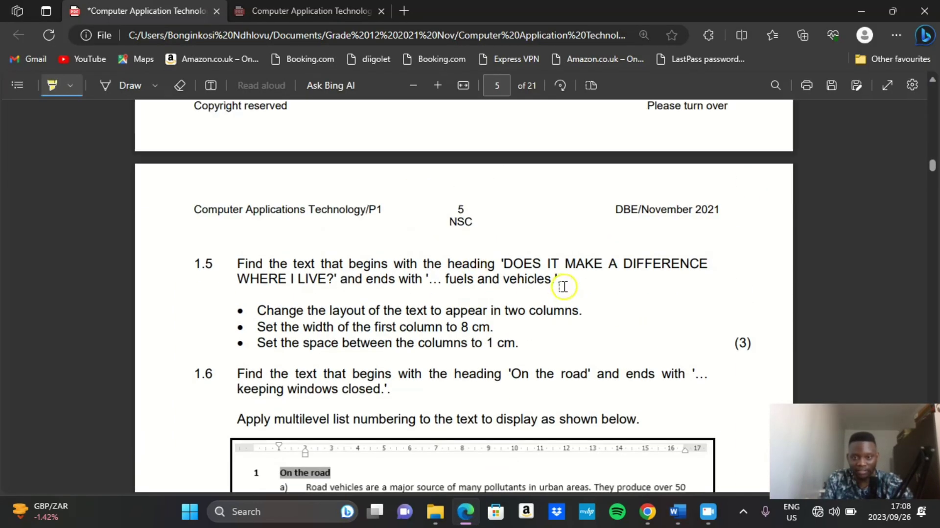
left_click_drag(563, 284, 235, 266)
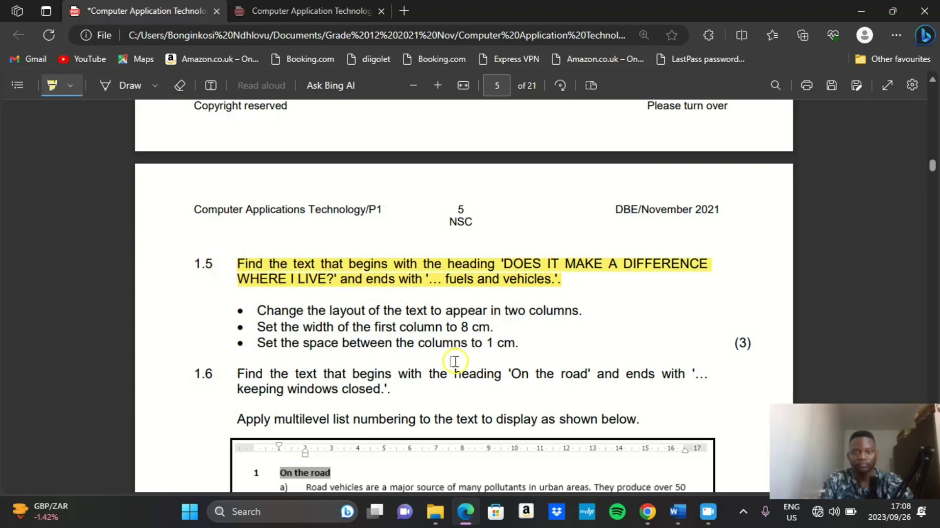
Step: Read task 1.6 in the exam paper and examine the numbering levels of its multilevel list sample from "On the road" to "keeping windows closed."
scroll(451, 361, "down", 12)
scroll(443, 338, "down", 5)
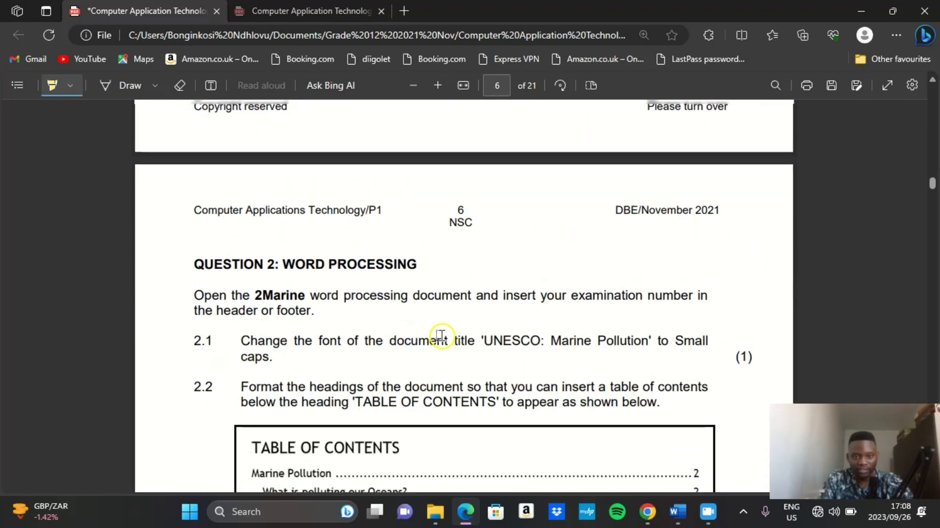
scroll(436, 338, "up", 15)
scroll(429, 338, "down", 4)
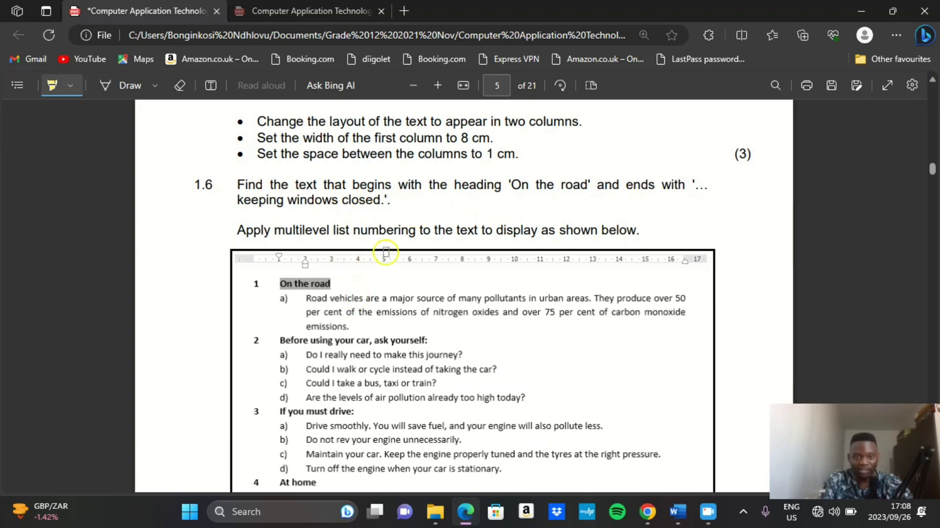
scroll(384, 240, "down", 1)
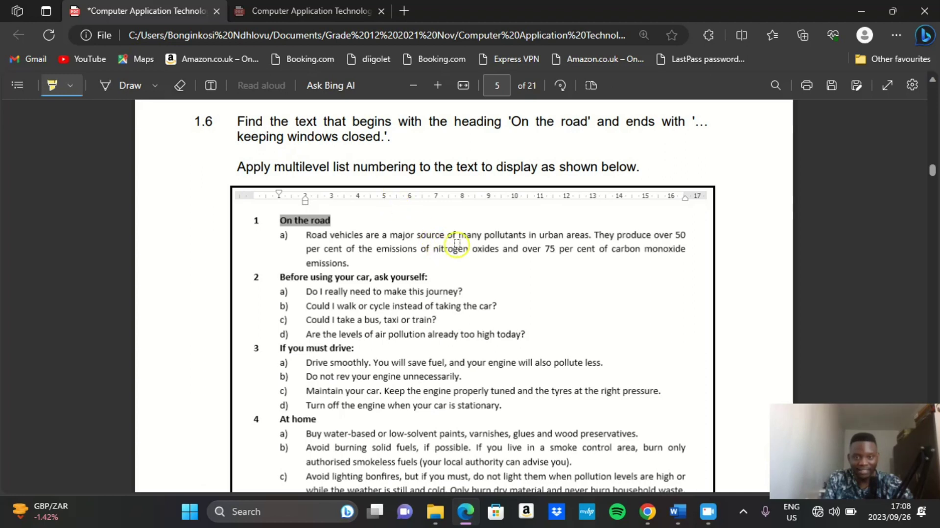
scroll(500, 204, "down", 3)
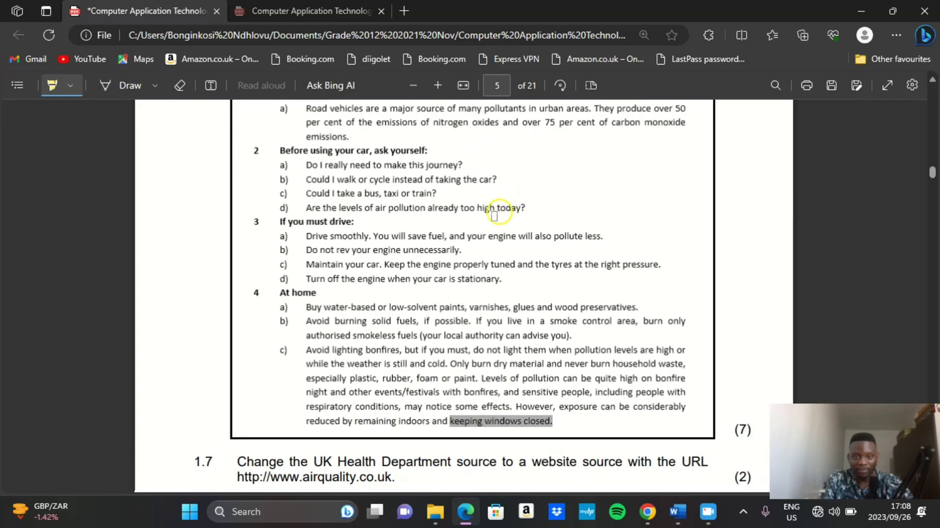
scroll(441, 258, "up", 2)
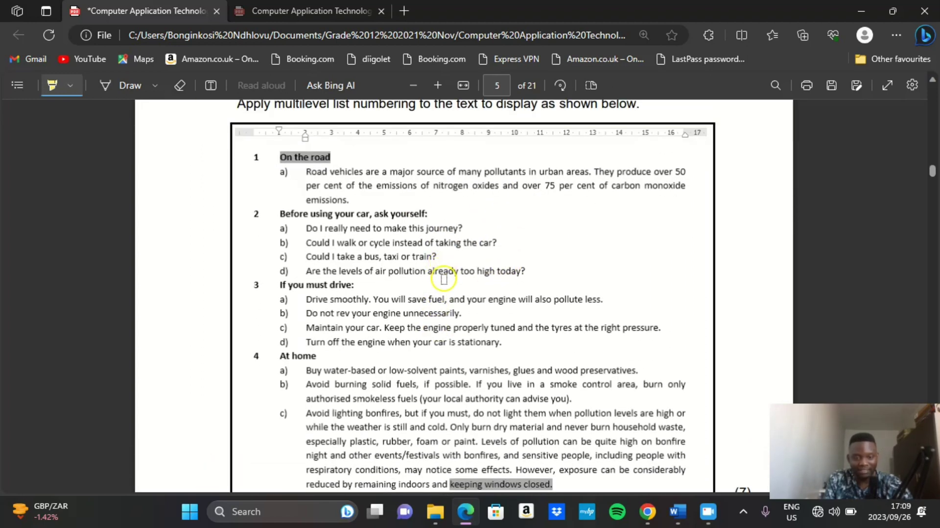
scroll(445, 273, "down", 1)
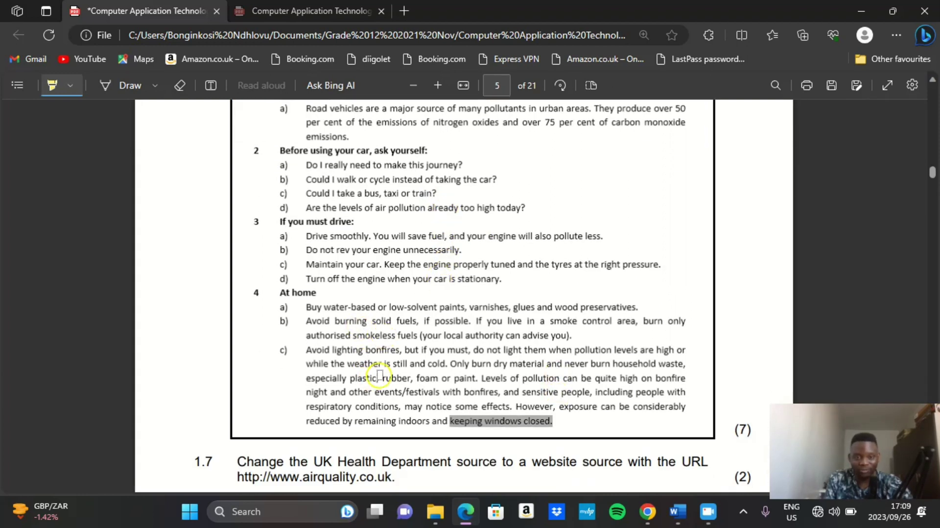
scroll(377, 376, "up", 2)
scroll(372, 421, "down", 1)
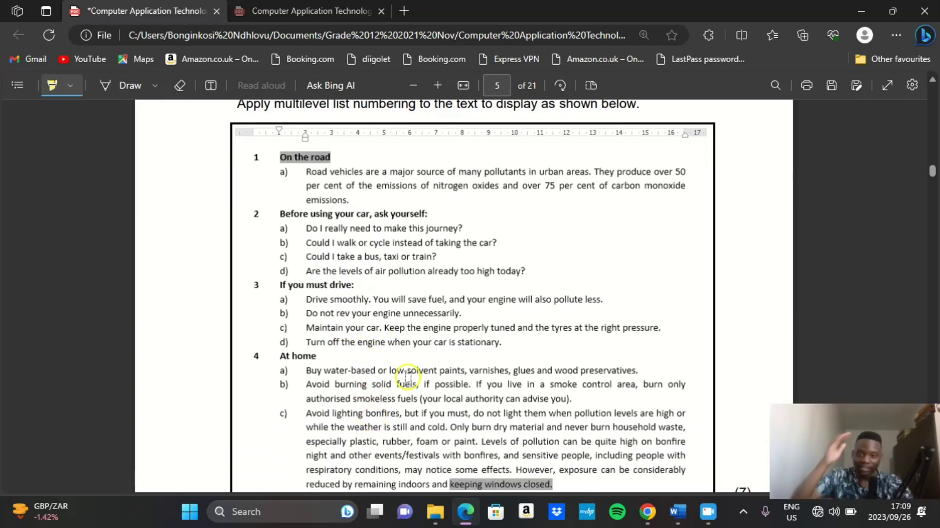
scroll(399, 372, "down", 2)
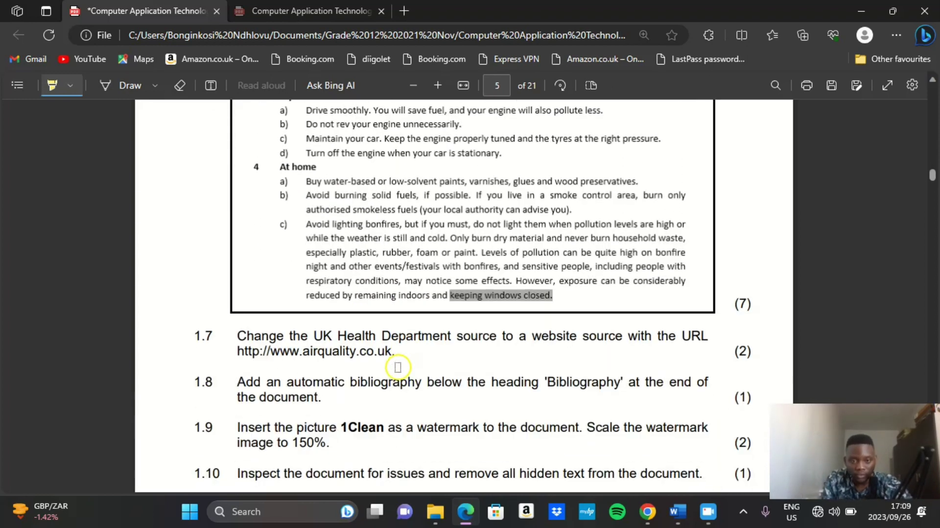
scroll(374, 350, "up", 2)
scroll(369, 339, "up", 2)
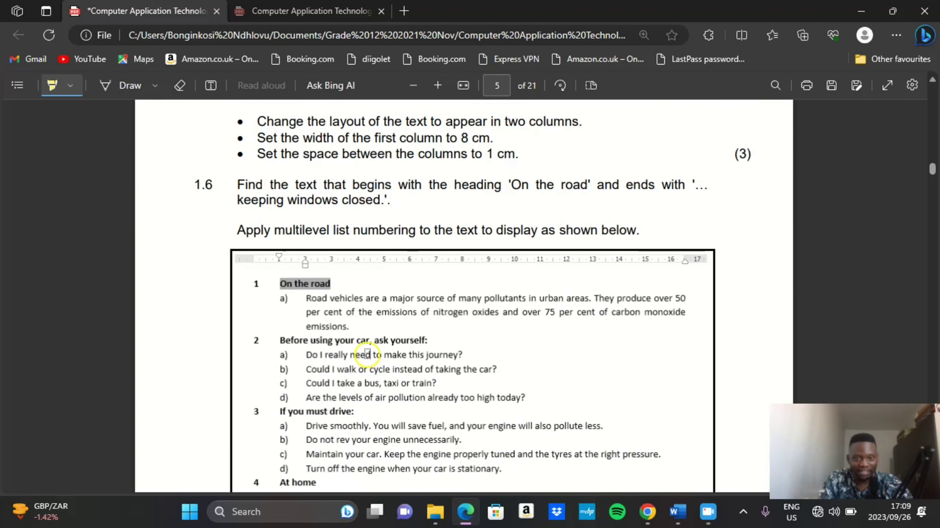
scroll(363, 350, "down", 1)
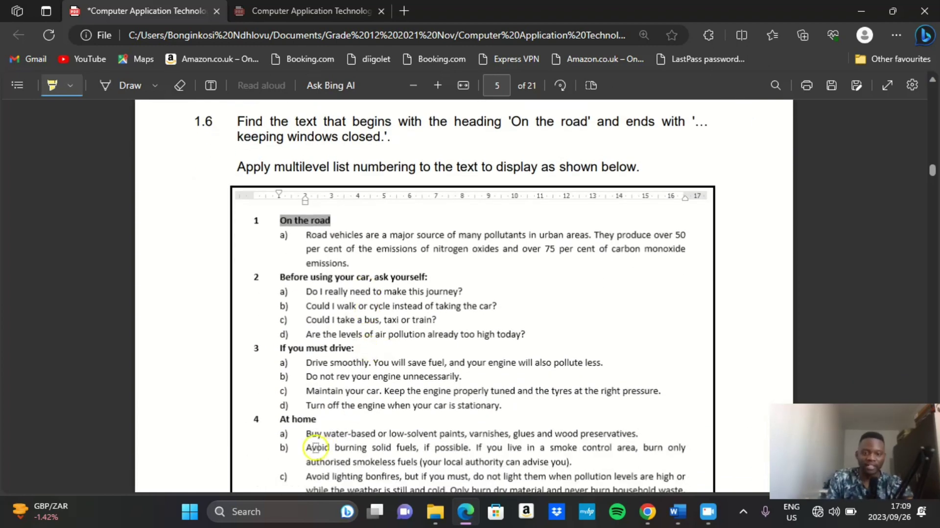
scroll(306, 267, "down", 2)
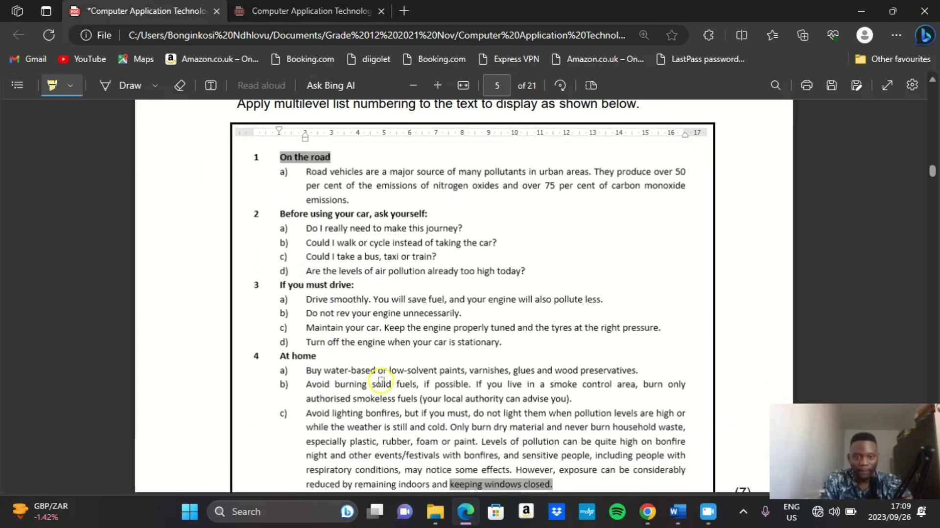
scroll(381, 377, "up", 2)
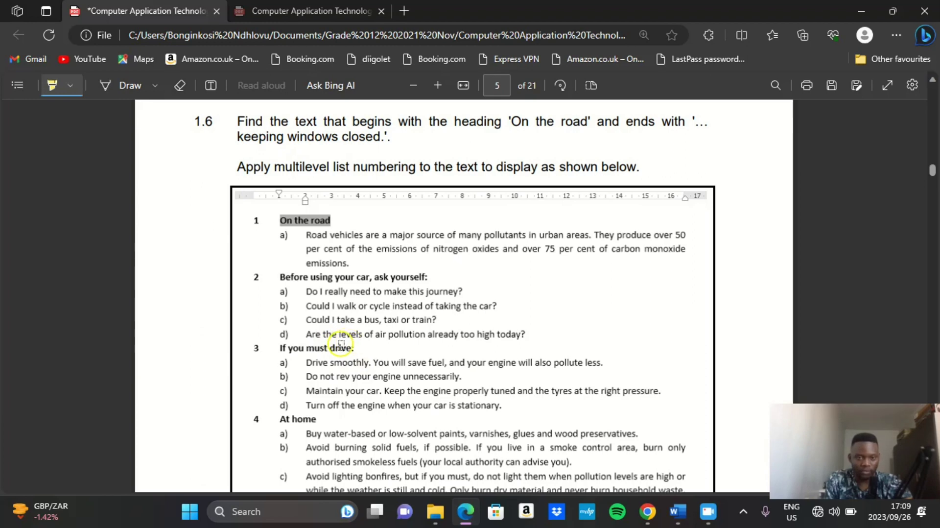
scroll(343, 342, "up", 2)
scroll(336, 329, "down", 2)
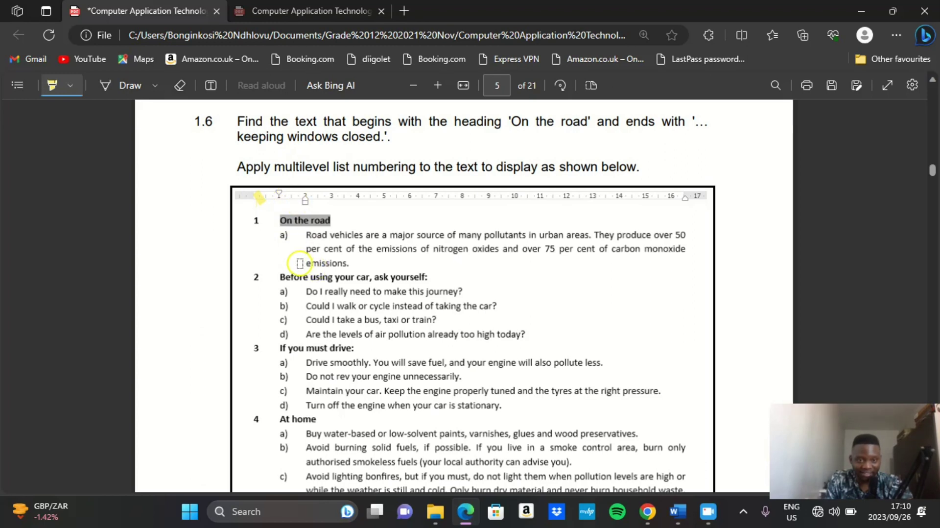
Step: Highlight the indent markers at 1 cm and 2 cm on the ruler of the task 1.6 multilevel list sample
scroll(300, 263, "up", 5)
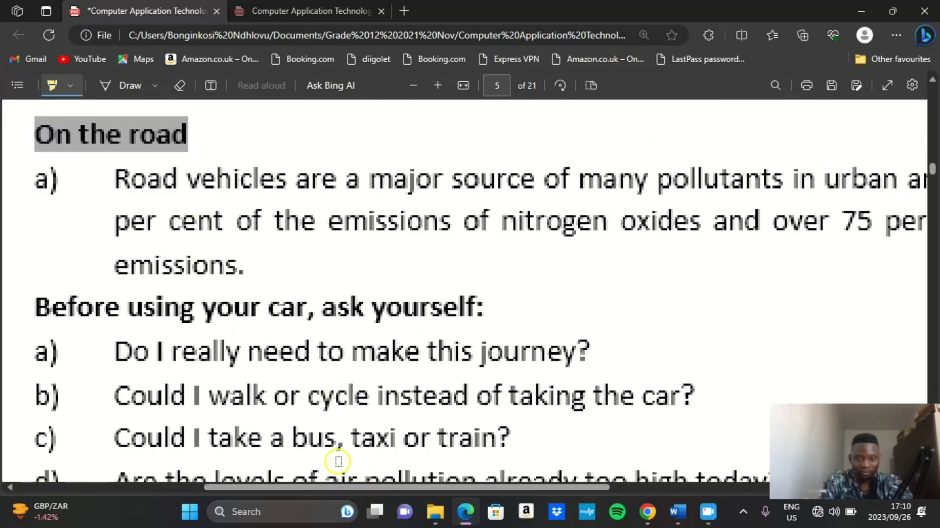
left_click_drag(325, 486, 244, 486)
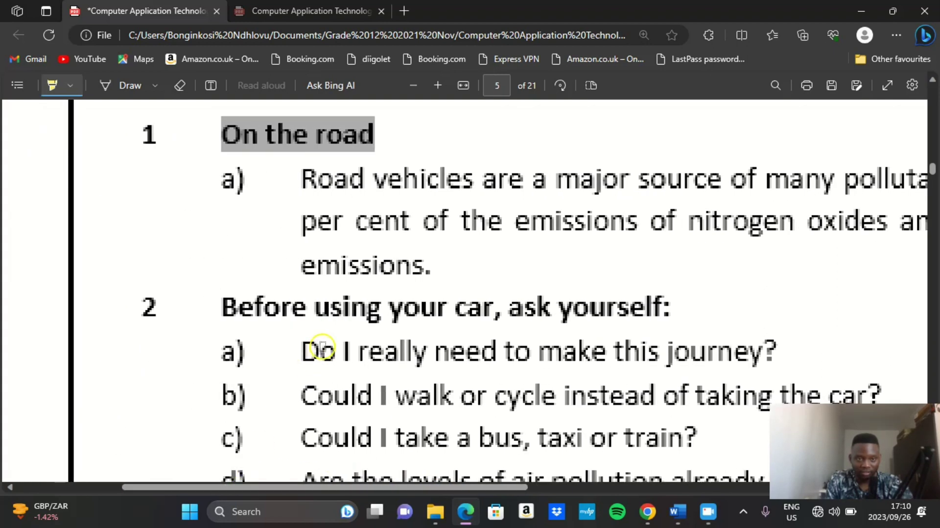
scroll(322, 343, "up", 6)
scroll(308, 358, "down", 2)
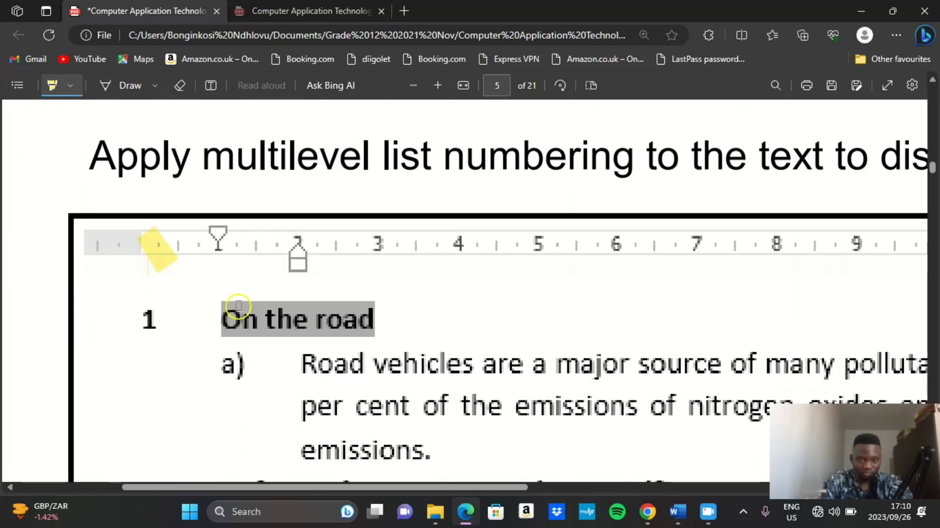
scroll(230, 362, "down", 3)
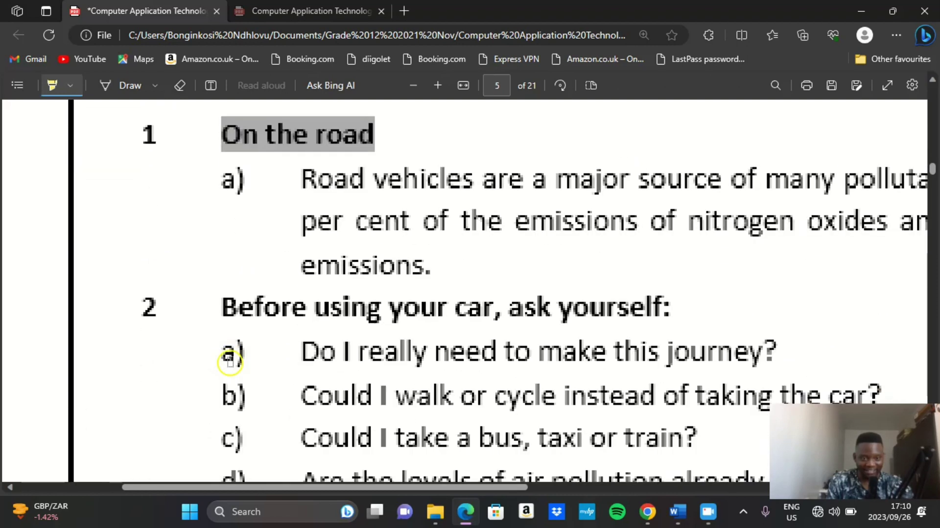
scroll(230, 362, "up", 4)
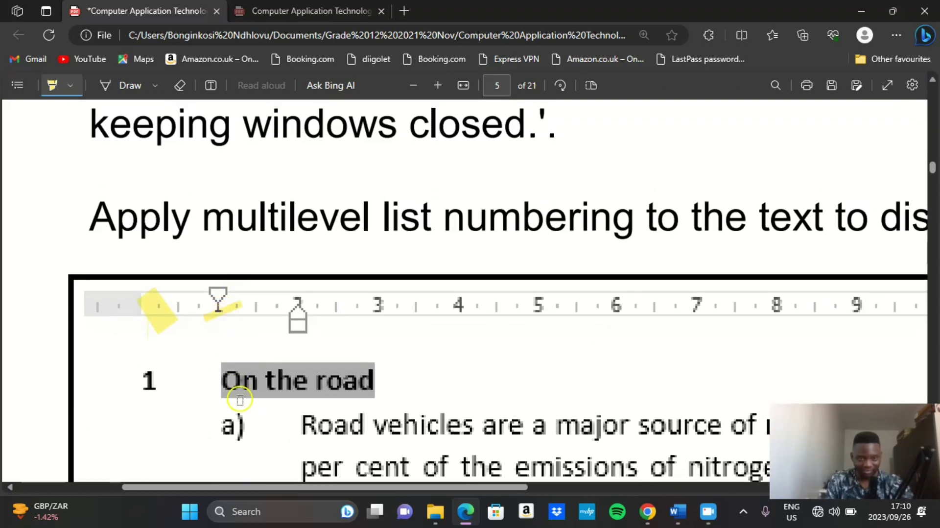
scroll(245, 397, "down", 1)
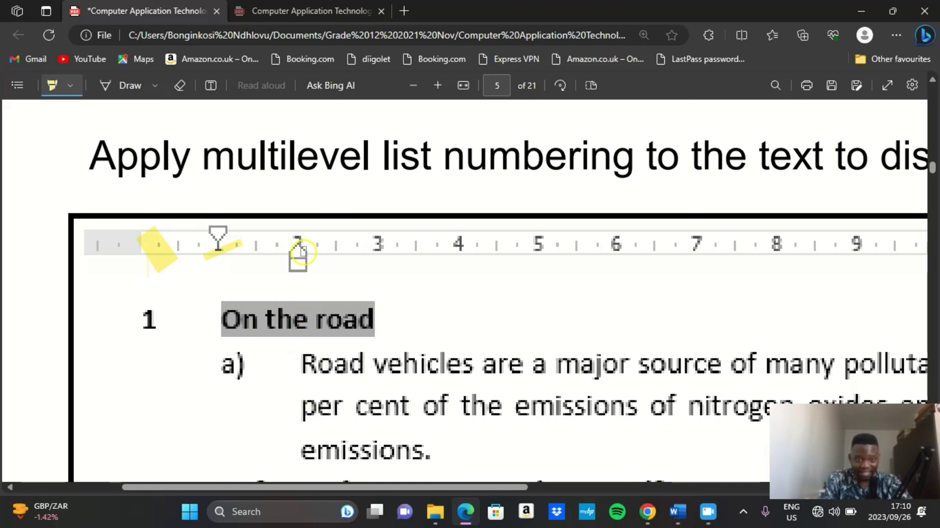
left_click_drag(298, 250, 298, 261)
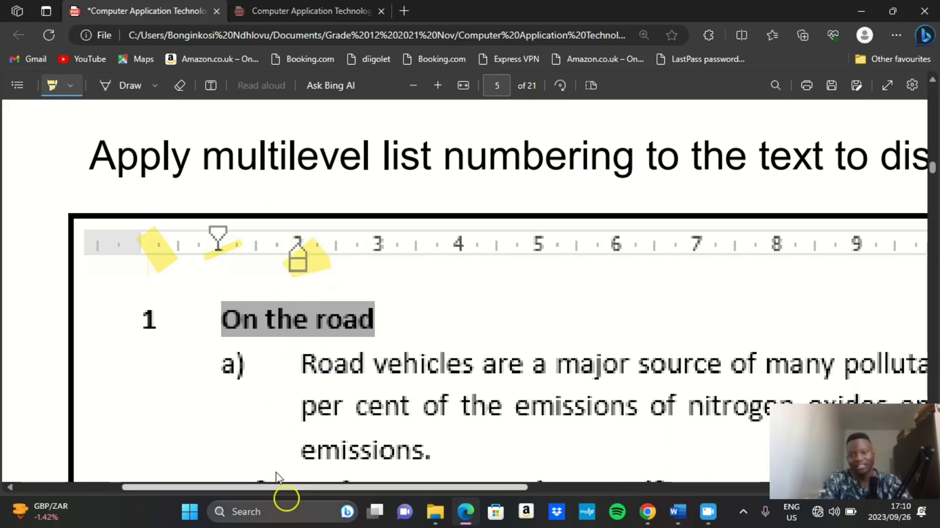
Step: Recheck the task 1.6 list sample in the exam paper in Edge and look through the 1Health document in Word for the matching text
scroll(309, 307, "down", 5)
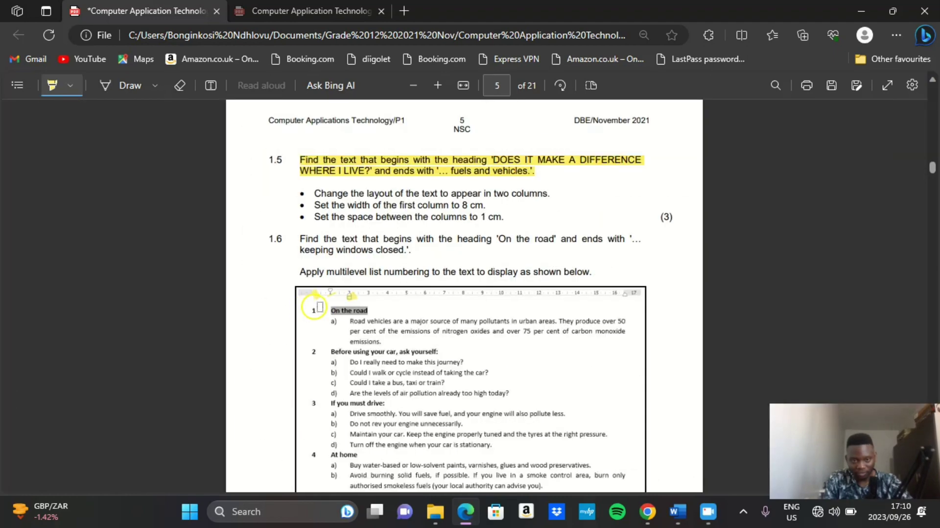
scroll(377, 338, "up", 2)
scroll(377, 338, "down", 3)
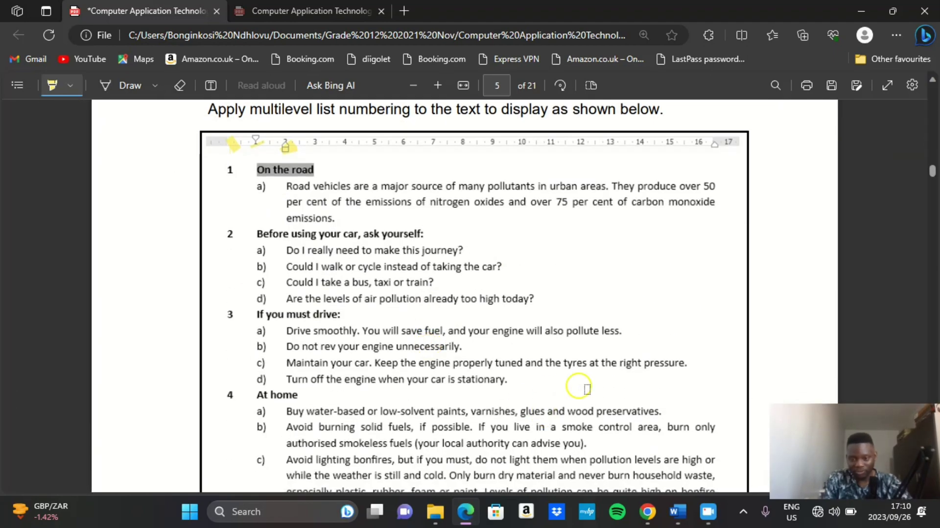
left_click(677, 511)
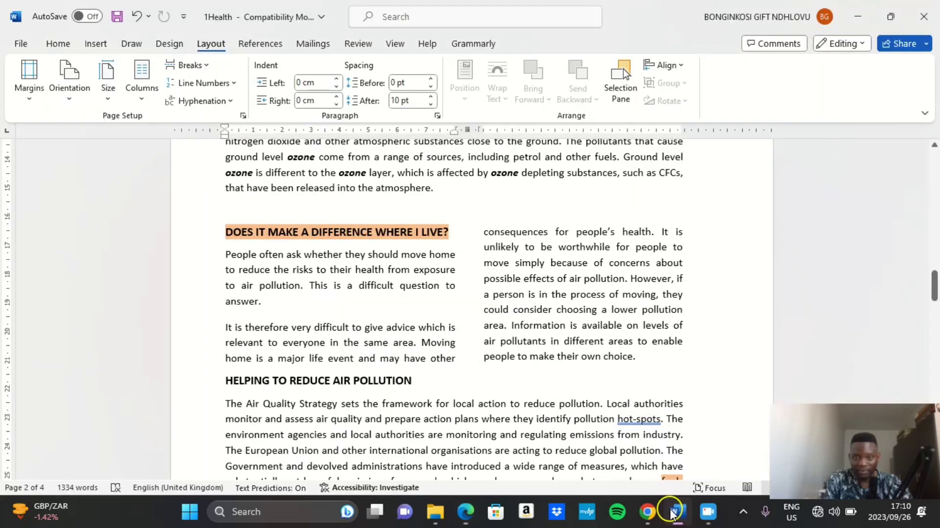
scroll(443, 358, "down", 6)
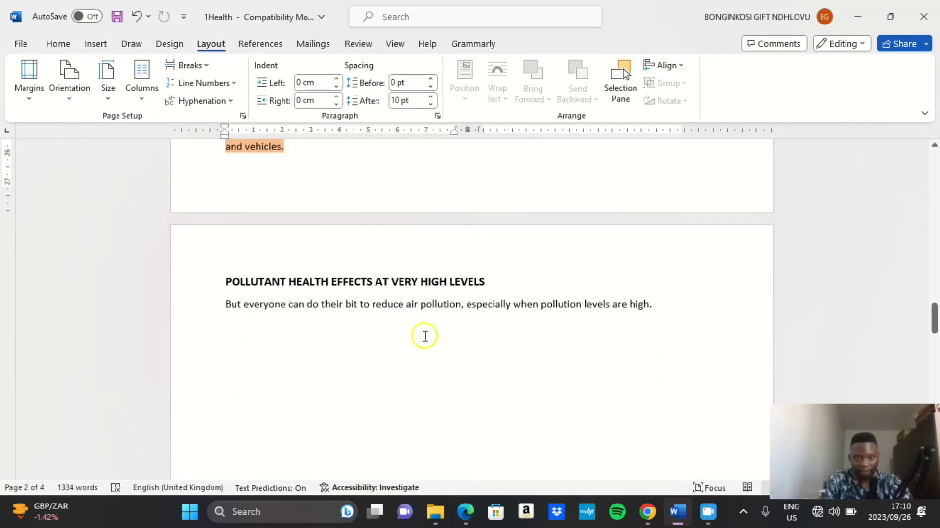
scroll(414, 331, "down", 1)
scroll(406, 318, "up", 8)
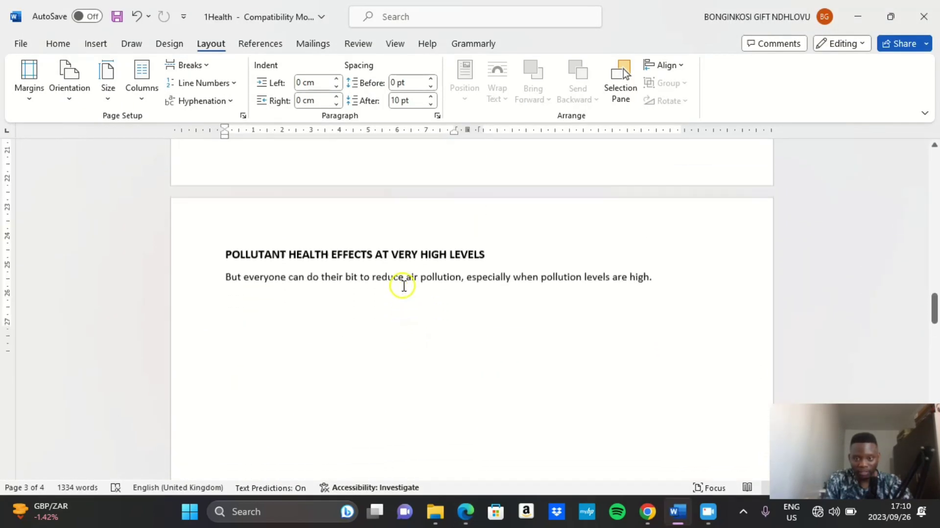
scroll(397, 299, "up", 12)
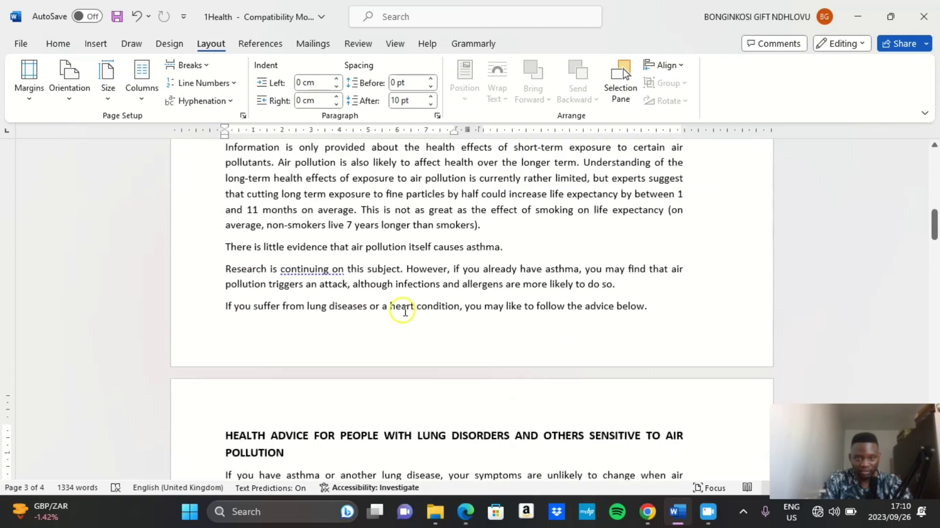
scroll(407, 310, "up", 3)
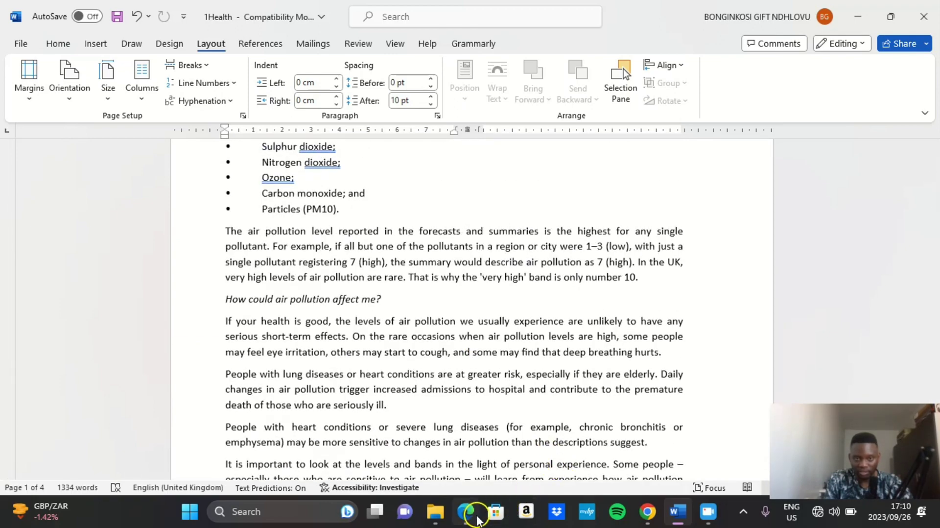
left_click(477, 517)
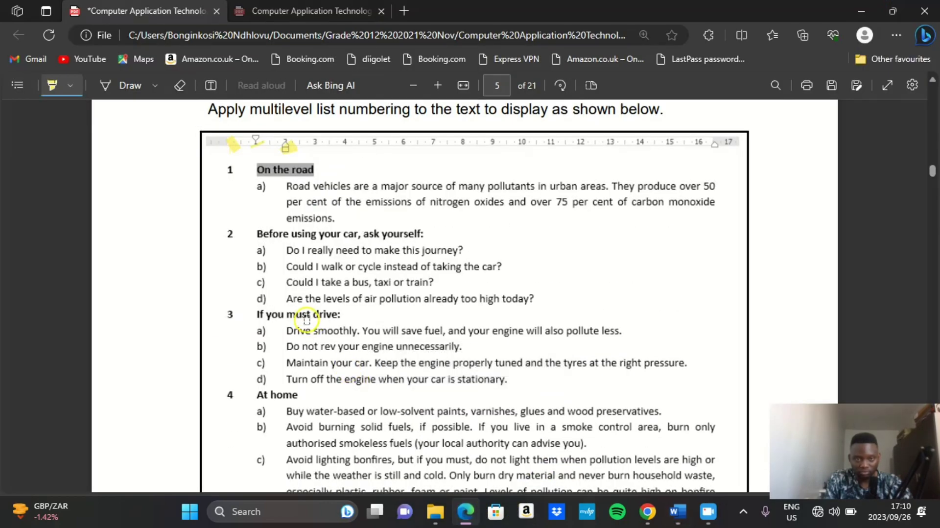
scroll(306, 321, "up", 2)
key("alt+Tab")
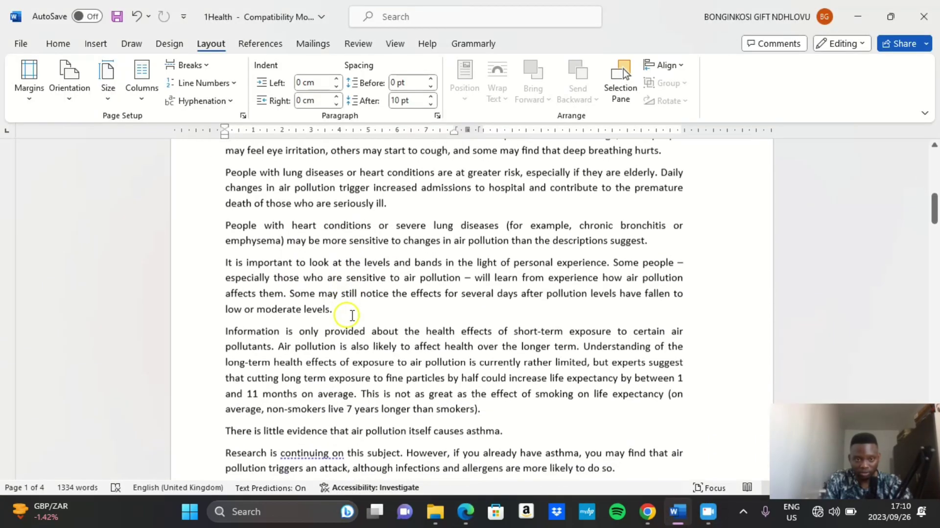
Step: Define a new multilevel list for the text from "On the road" to "keeping windows closed.", with level 1 numbered 1, 2, 3 aligned at 0 cm
scroll(352, 315, "down", 15)
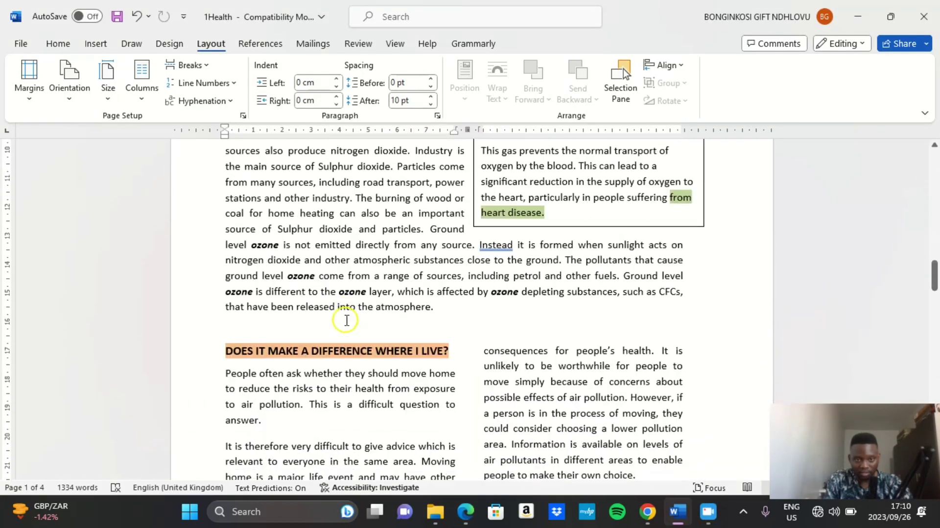
scroll(346, 320, "down", 6)
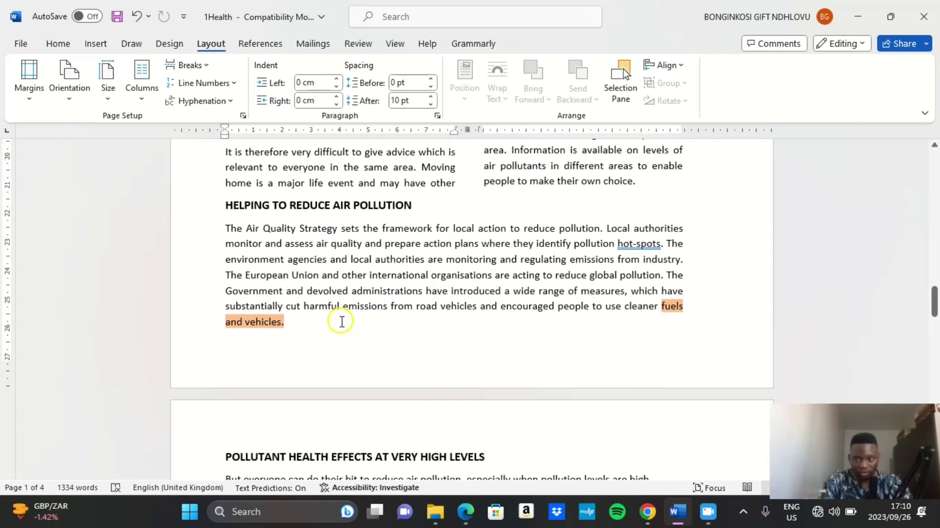
scroll(341, 322, "down", 10)
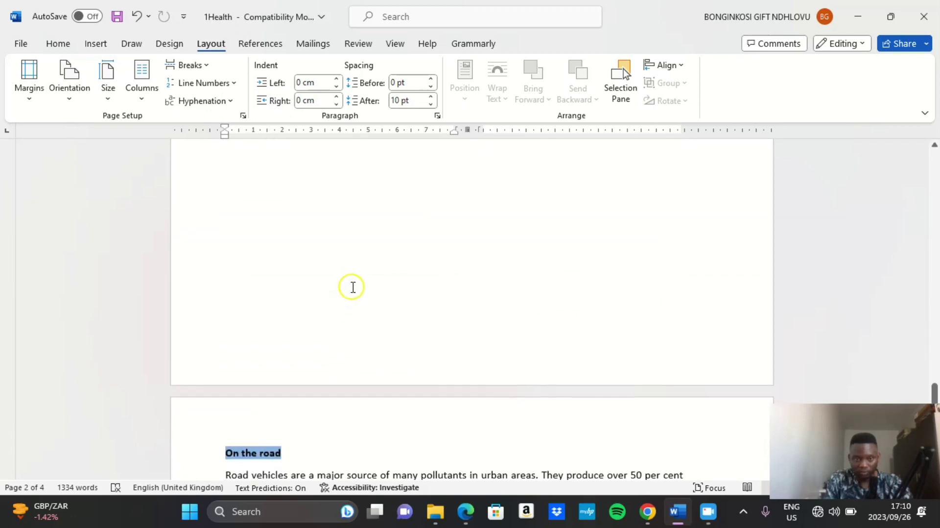
scroll(353, 287, "down", 5)
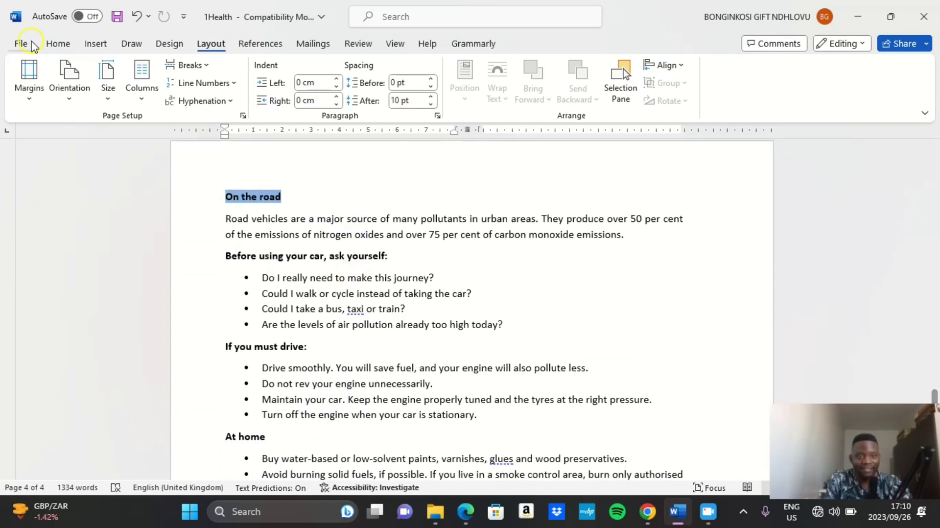
left_click(59, 44)
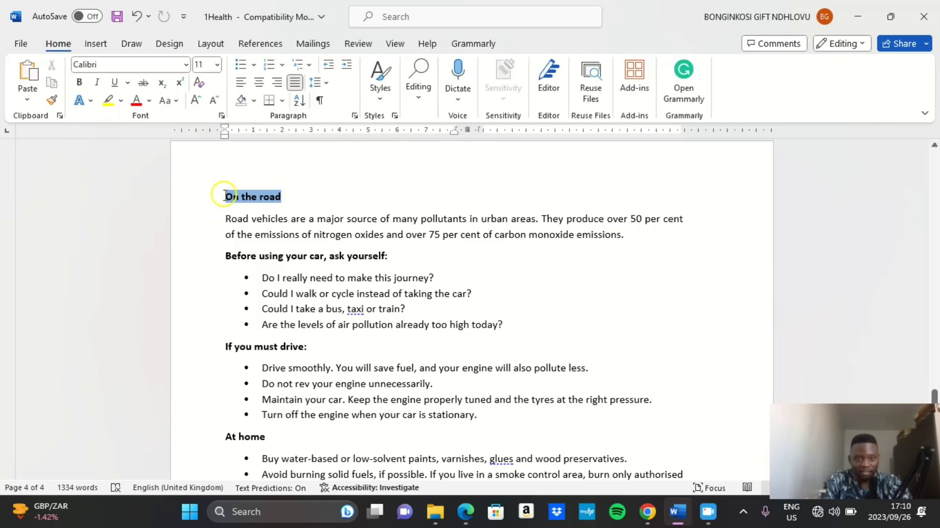
left_click_drag(224, 196, 533, 385)
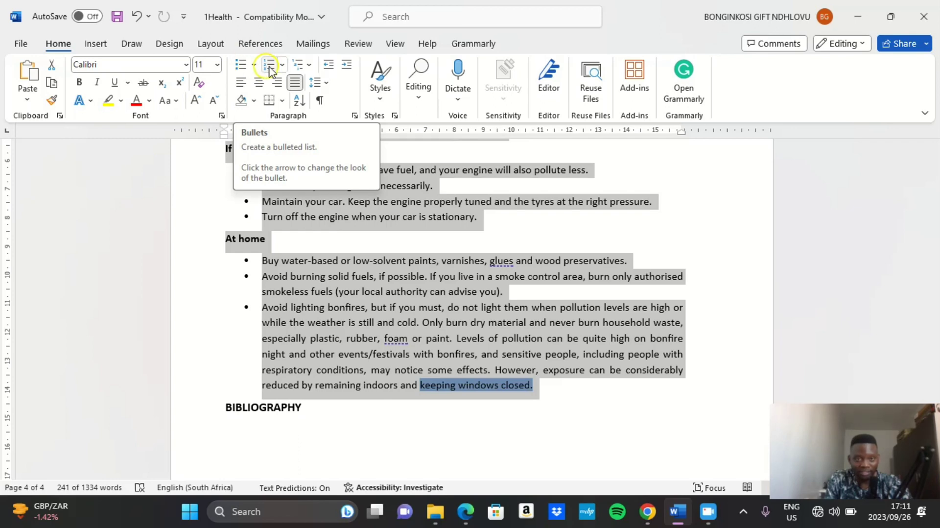
left_click(310, 65)
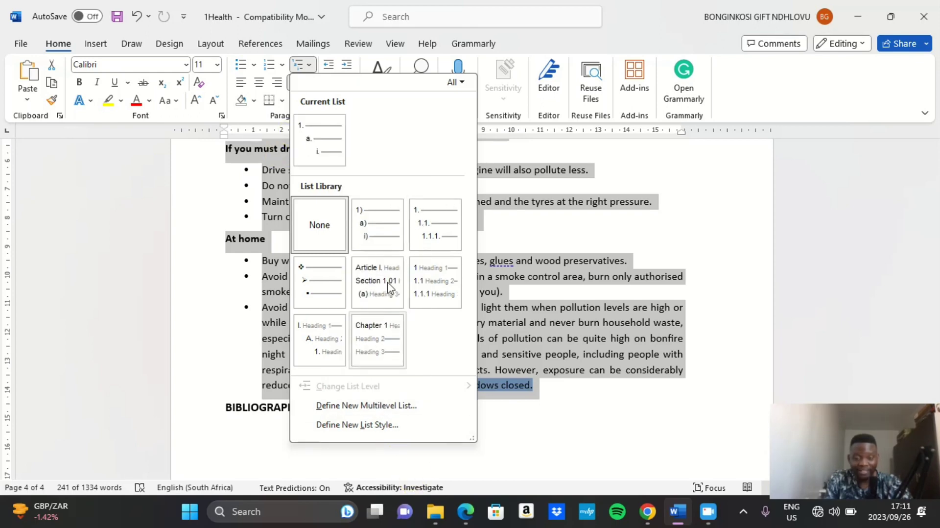
mouse_move(382, 237)
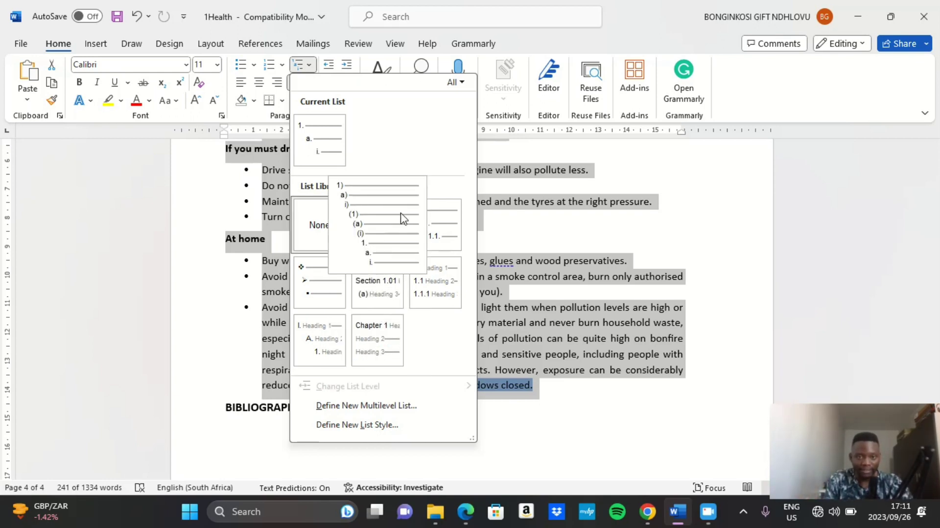
left_click(383, 407)
left_click(461, 152)
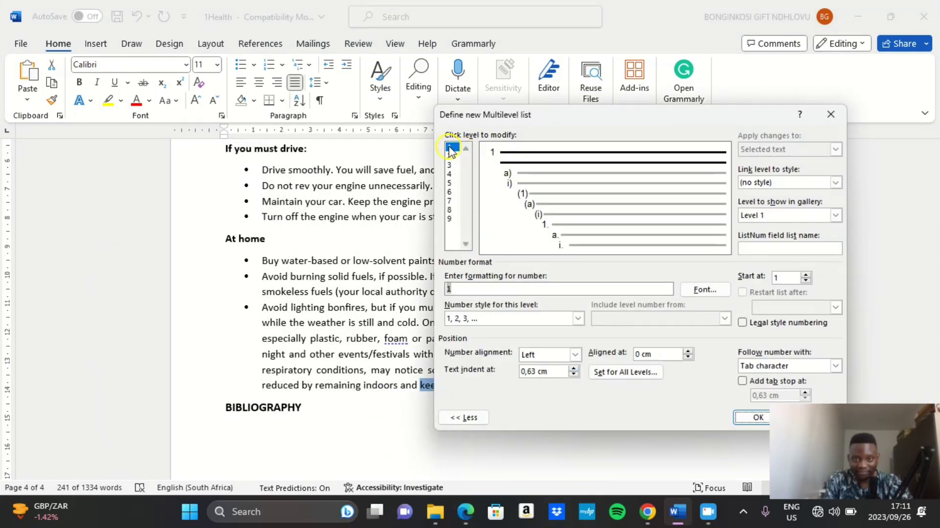
left_click(476, 291)
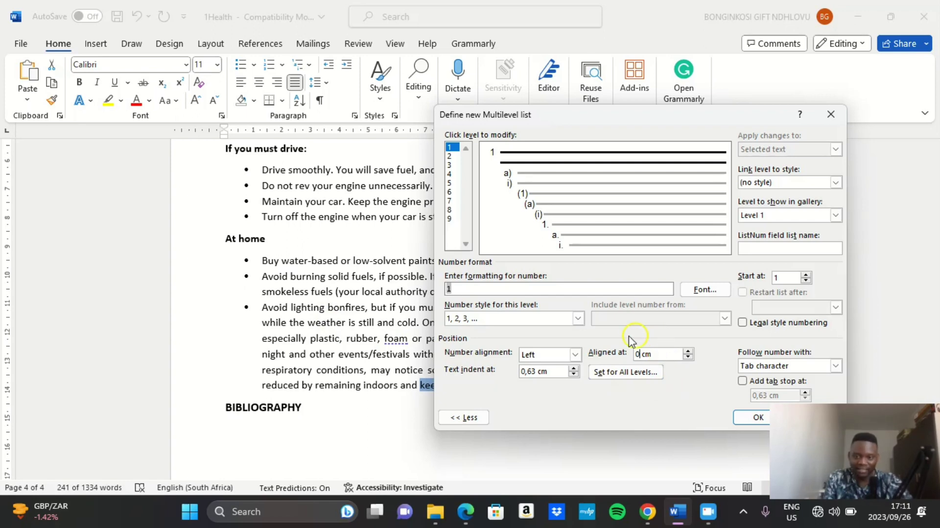
Step: Set level 2 to a) numbering aligned at 1 cm with a 2 cm text indent, checking task 1.6 in Edge, and apply the list
left_click(451, 158)
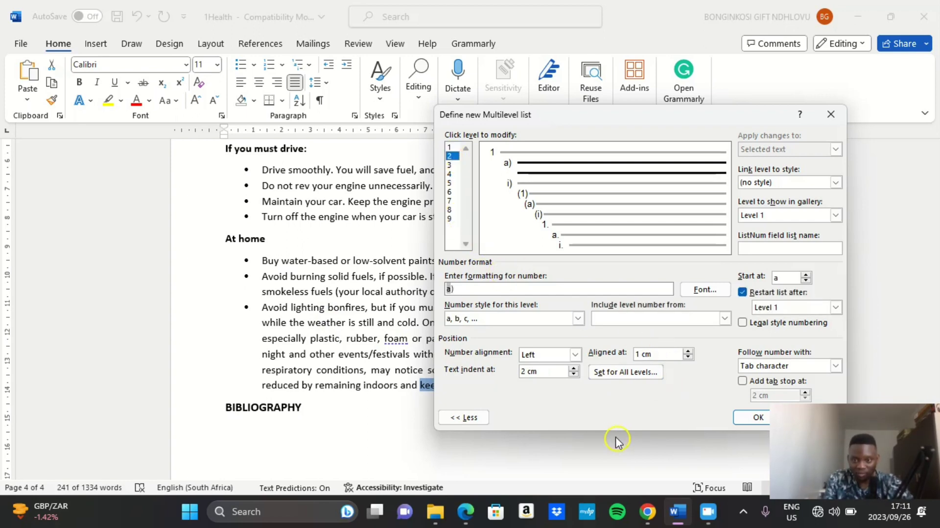
left_click(458, 290)
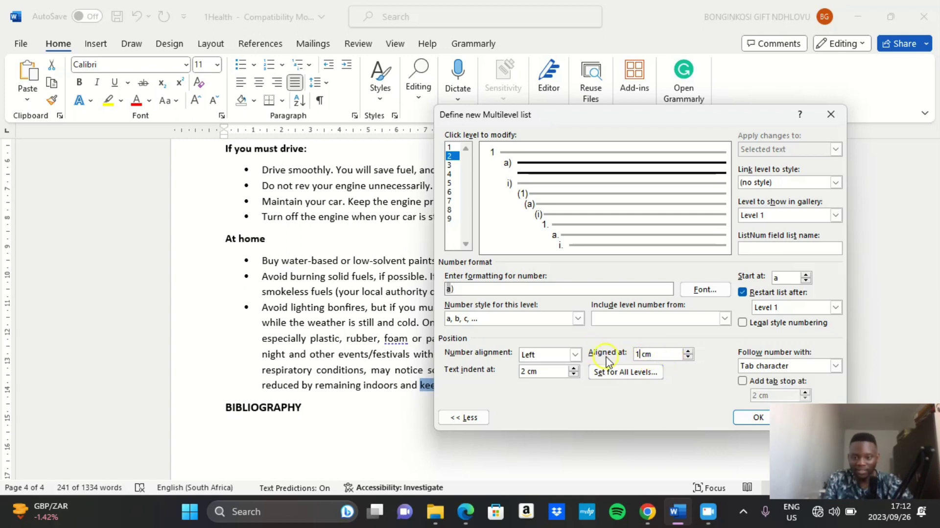
left_click(643, 354)
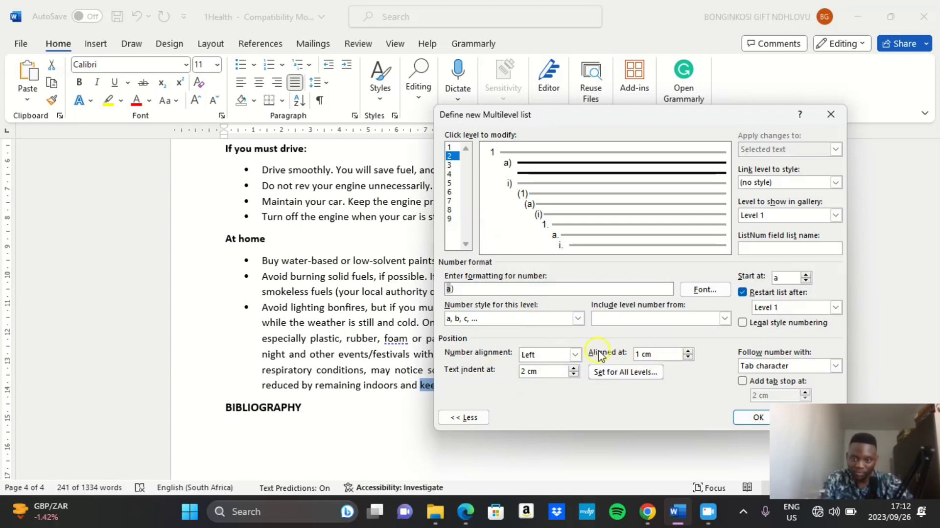
left_click(466, 518)
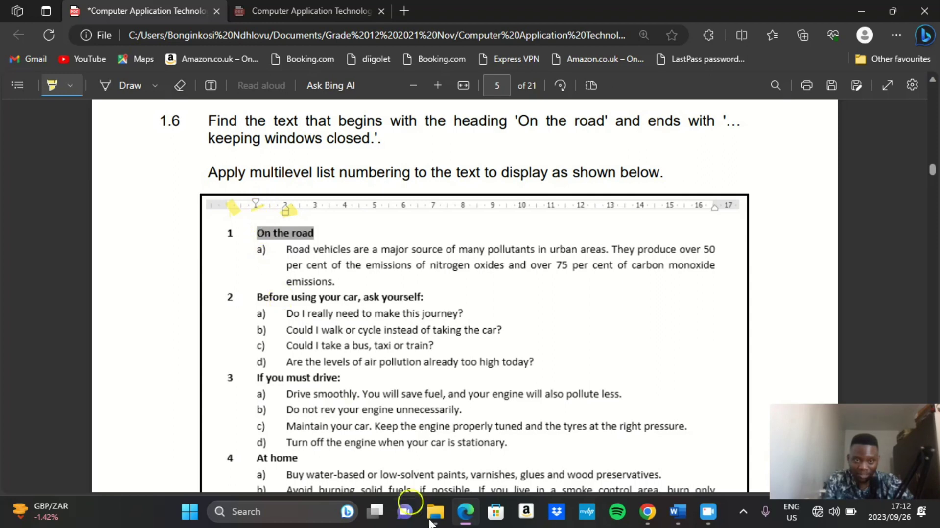
left_click(680, 441)
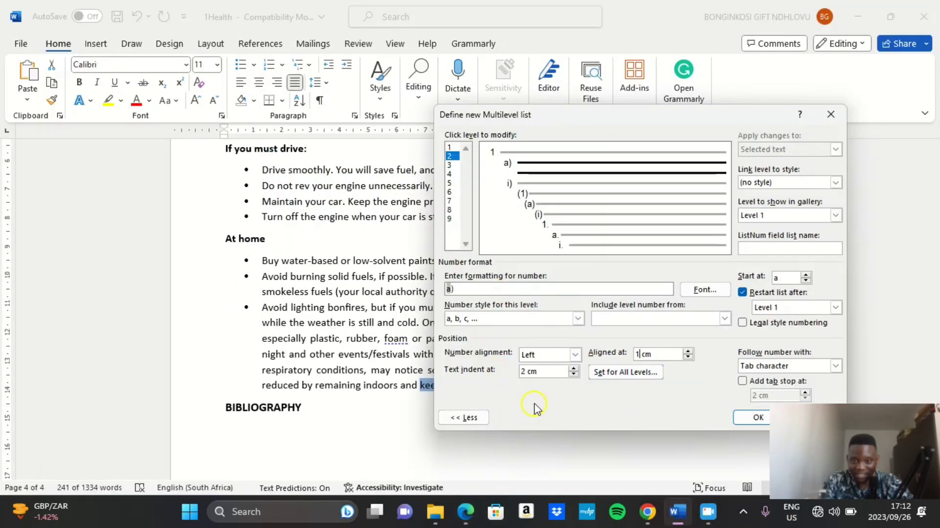
left_click(469, 507)
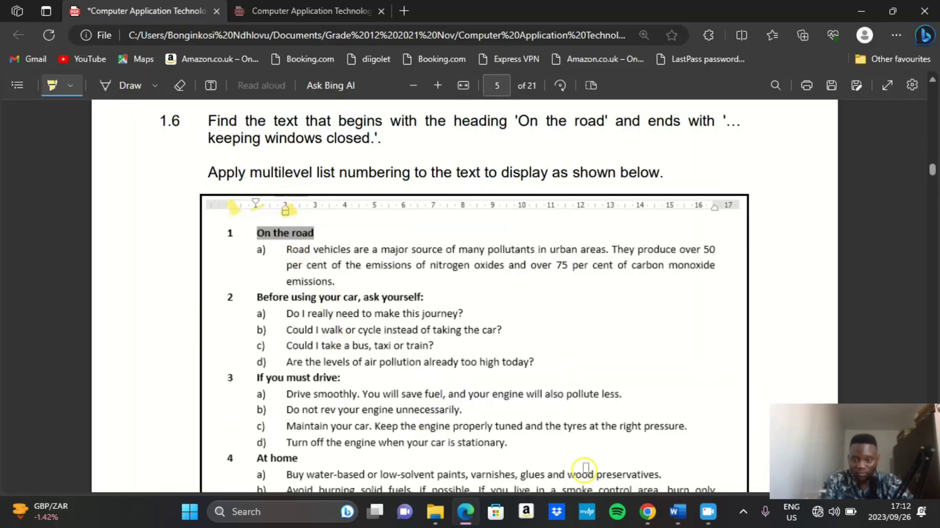
left_click(682, 511)
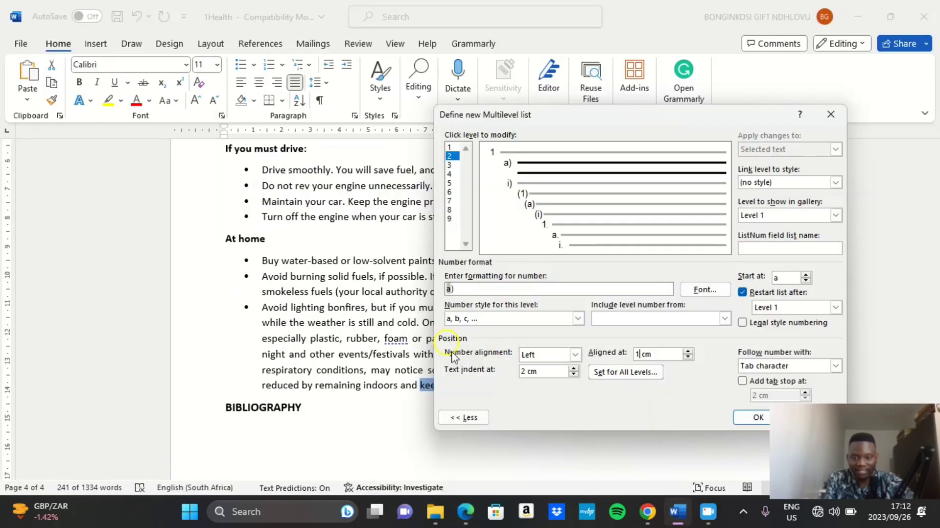
left_click(744, 419)
Step: Demote the "Road vehicles" paragraph and the four questions under "Before using your car, ask yourself:" to list level 2
scroll(220, 293, "up", 6)
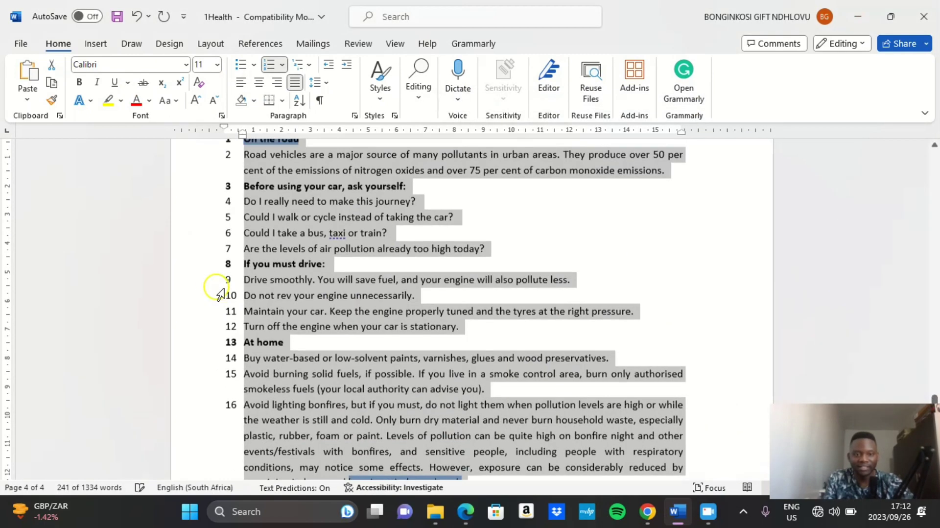
left_click(246, 297)
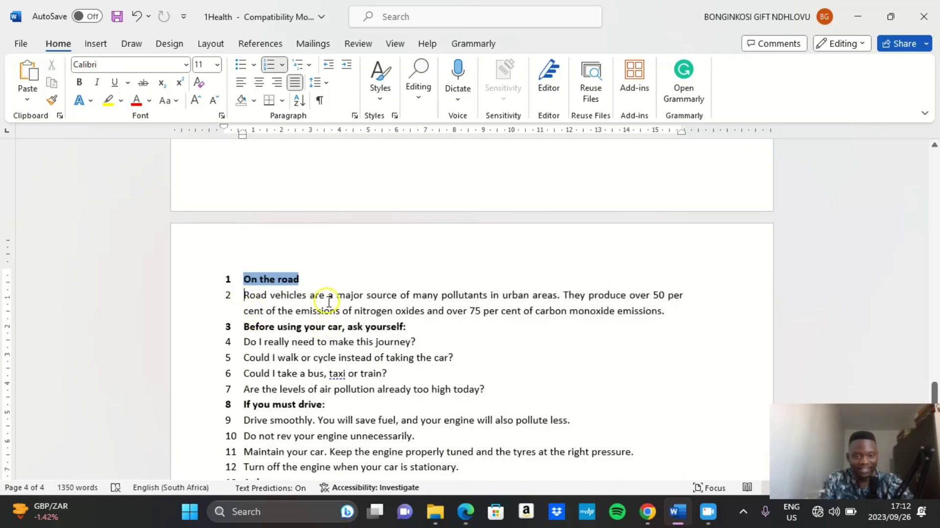
key("Tab")
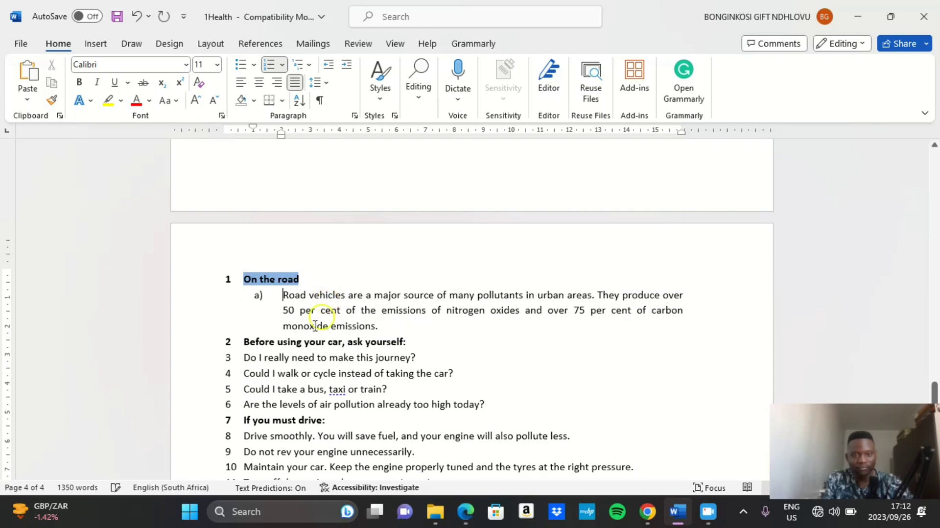
scroll(232, 366, "down", 1)
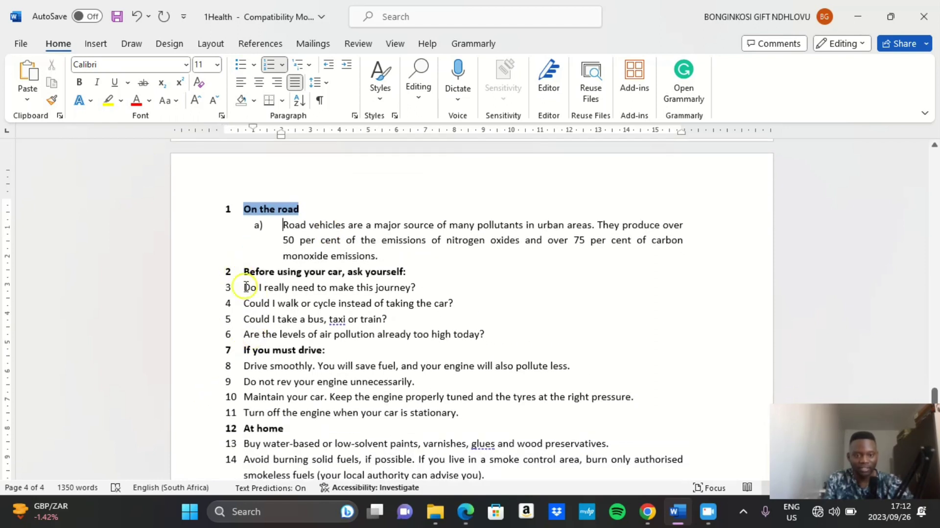
left_click_drag(259, 304, 482, 334)
key("Tab")
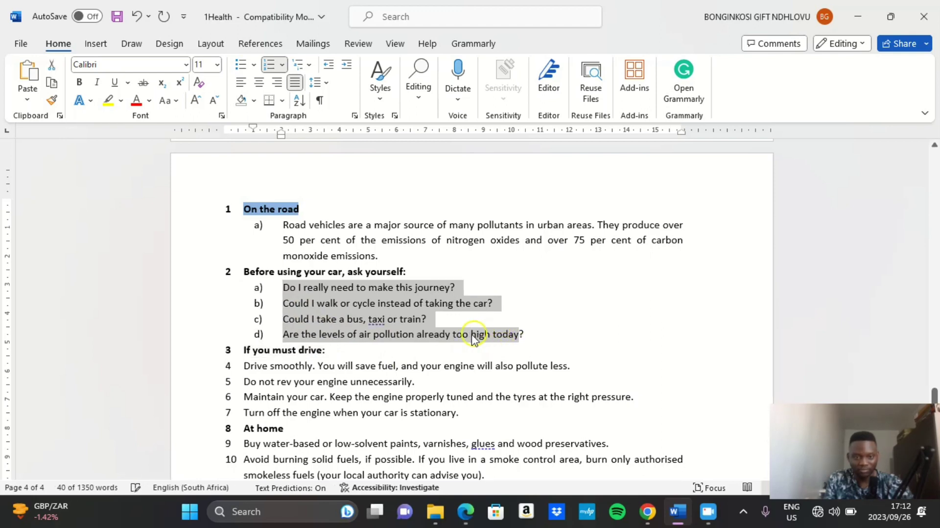
Step: Demote the four items under "If you must drive:", from "Drive smoothly" to "Turn off the engine", to list level 2
scroll(310, 324, "down", 2)
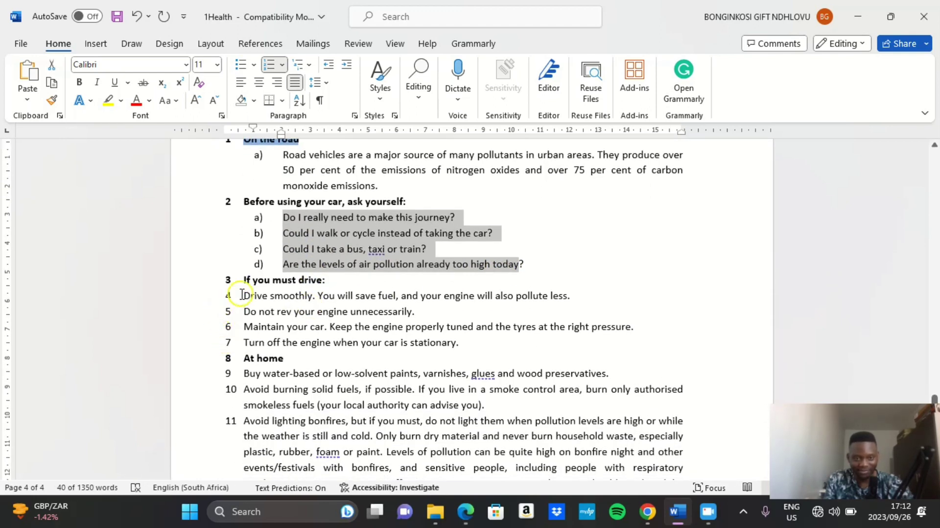
left_click_drag(241, 294, 463, 345)
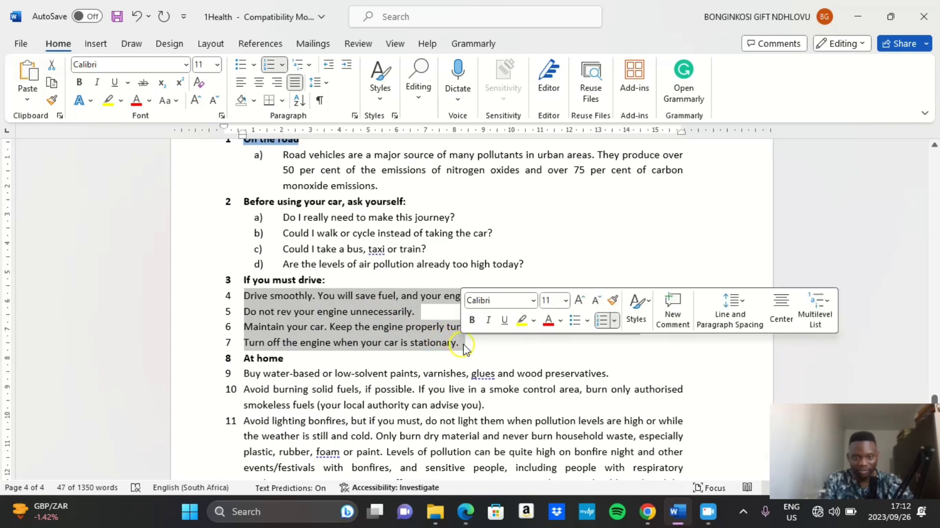
key("Tab")
Step: Demote the three items under "At home", from "Buy water-based" to "keeping windows closed.", to list level 2
scroll(367, 345, "down", 4)
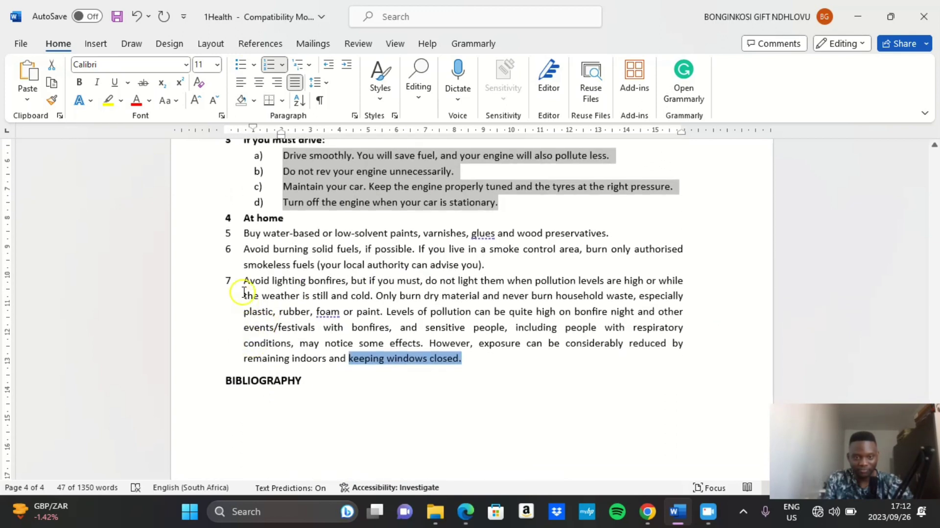
left_click_drag(245, 233, 431, 358)
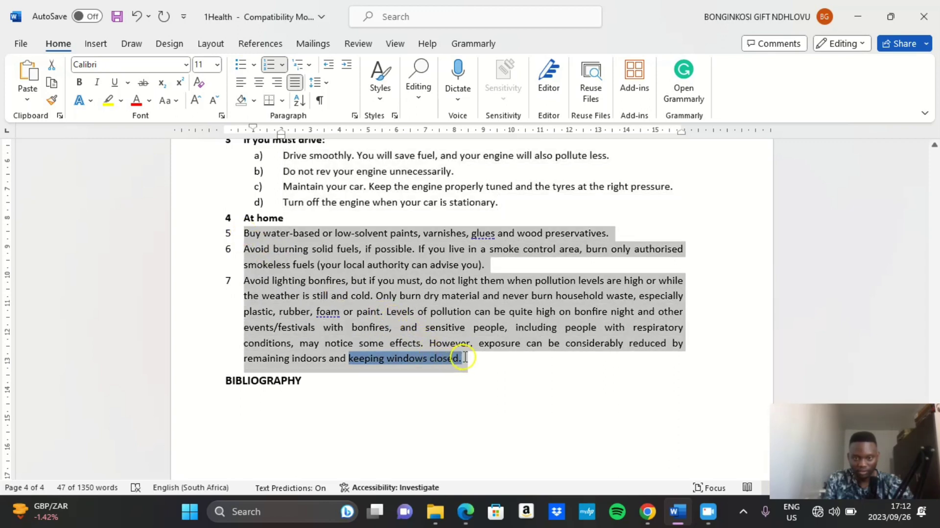
key("Tab")
scroll(456, 348, "up", 4)
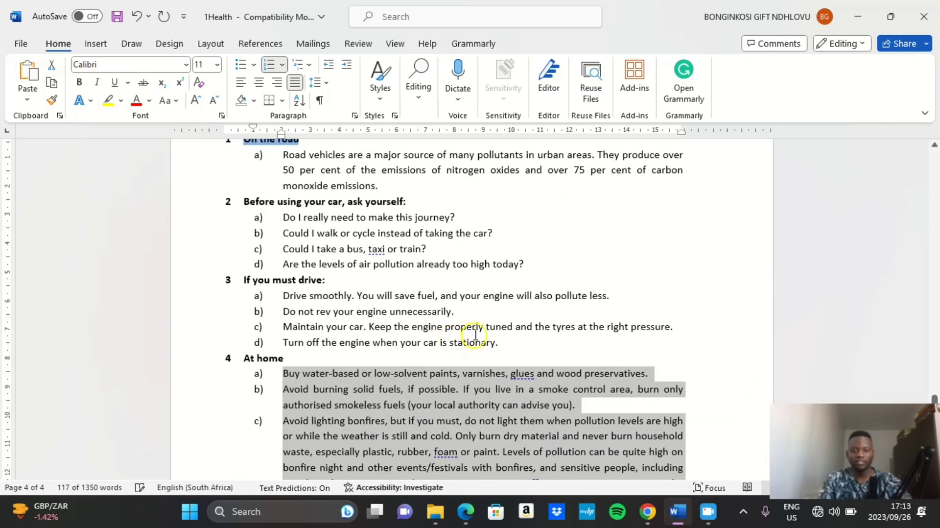
scroll(477, 342, "down", 2)
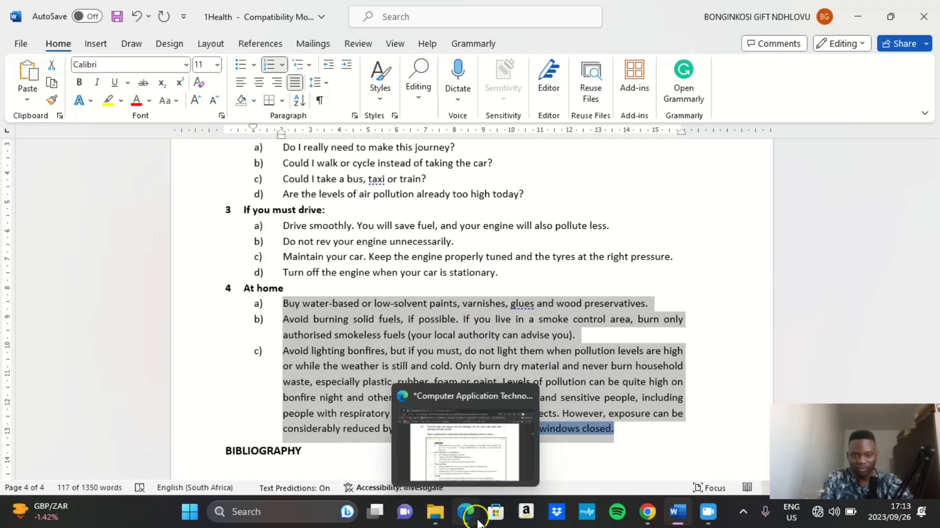
Step: Switch to the exam paper in Edge, compare the list with the task 1.6 example and read tasks 1.7 to 1.10
left_click(470, 513)
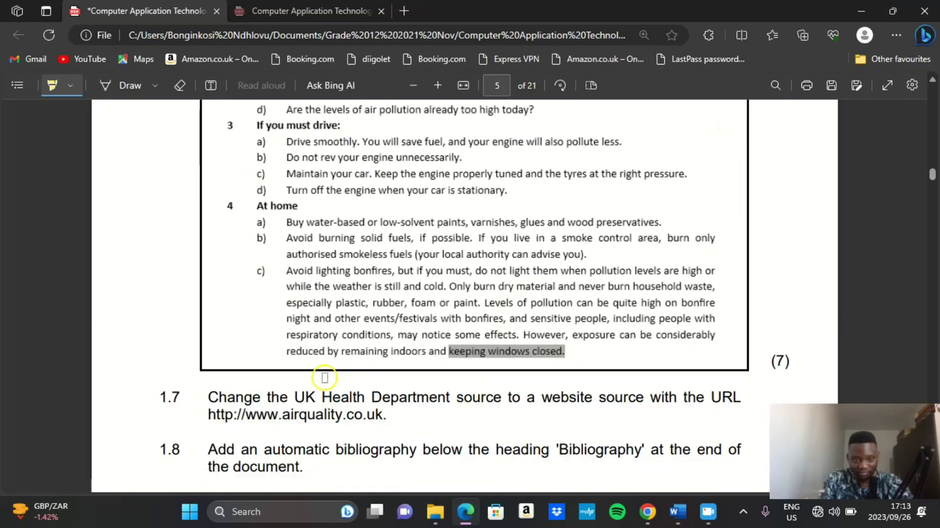
scroll(318, 328, "up", 4)
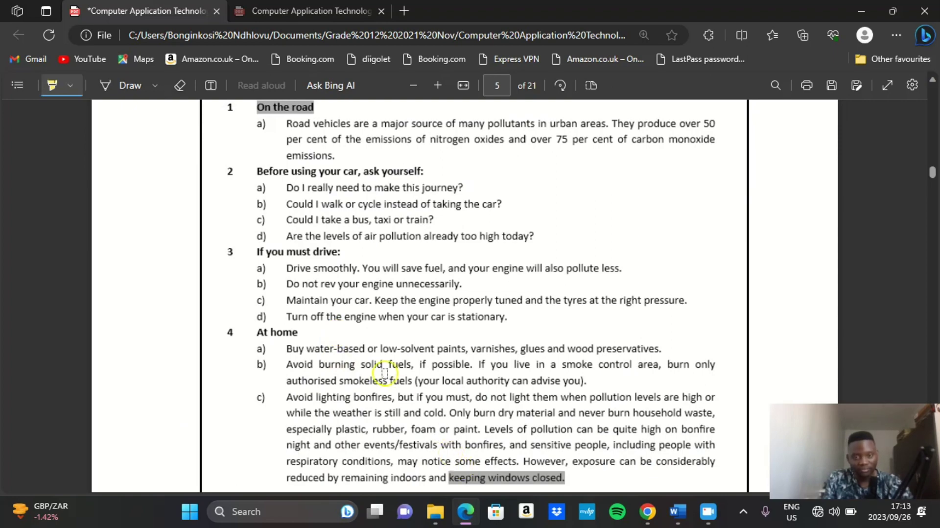
scroll(382, 373, "up", 4)
scroll(374, 364, "down", 15)
scroll(352, 364, "up", 6)
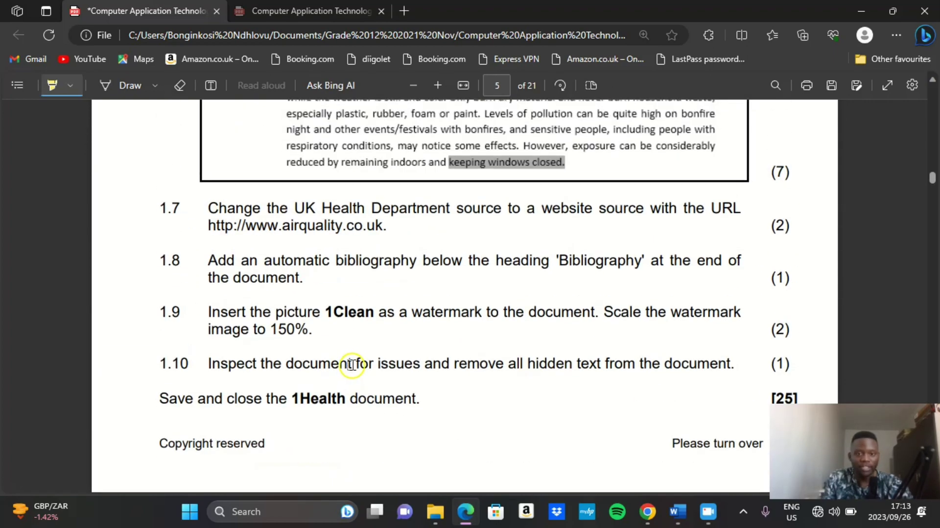
scroll(337, 337, "up", 6)
scroll(329, 313, "down", 2)
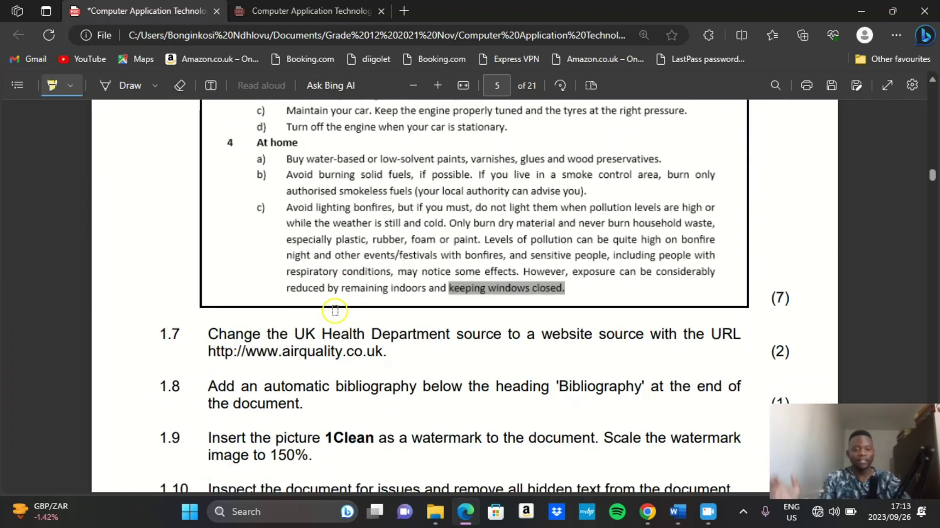
scroll(377, 343, "up", 4)
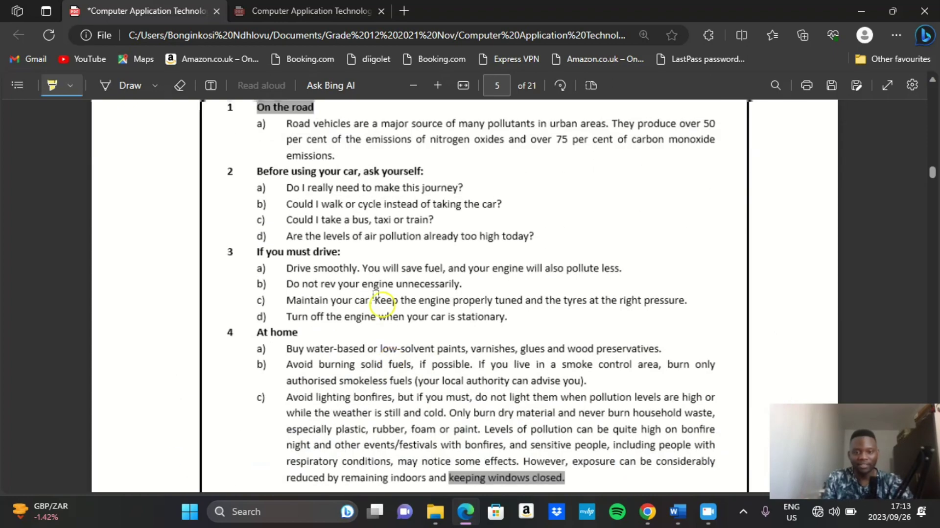
scroll(376, 296, "up", 8)
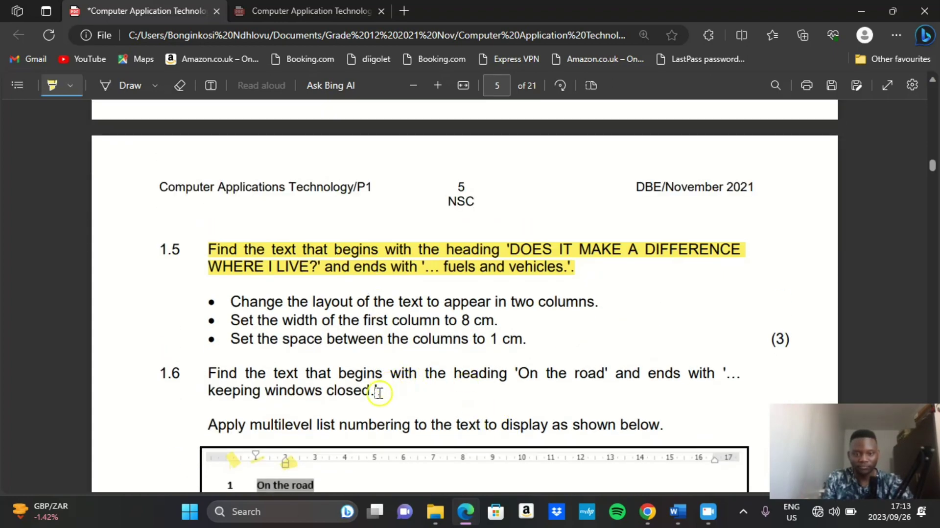
mouse_move(379, 391)
left_mouse_down()
mouse_move(266, 372)
mouse_move(208, 382)
mouse_move(193, 361)
mouse_move(221, 342)
left_mouse_up()
scroll(222, 342, "down", 14)
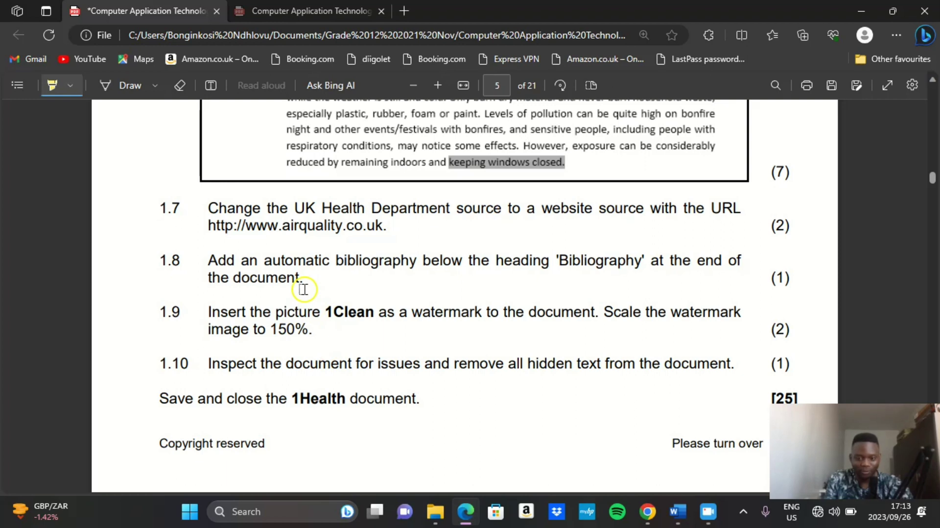
scroll(250, 237, "up", 3)
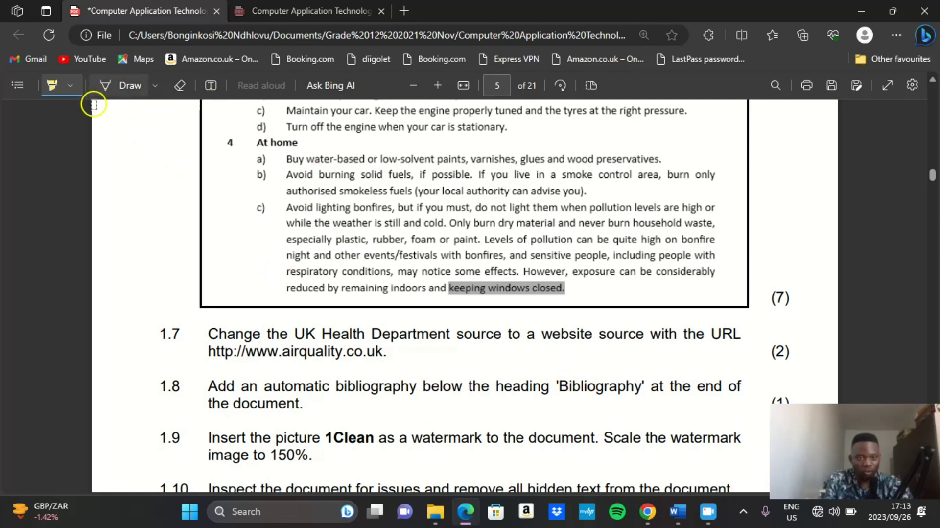
Step: Turn off the PDF highlighter and read task 1.7 about the UK Health Department source
left_click(70, 85)
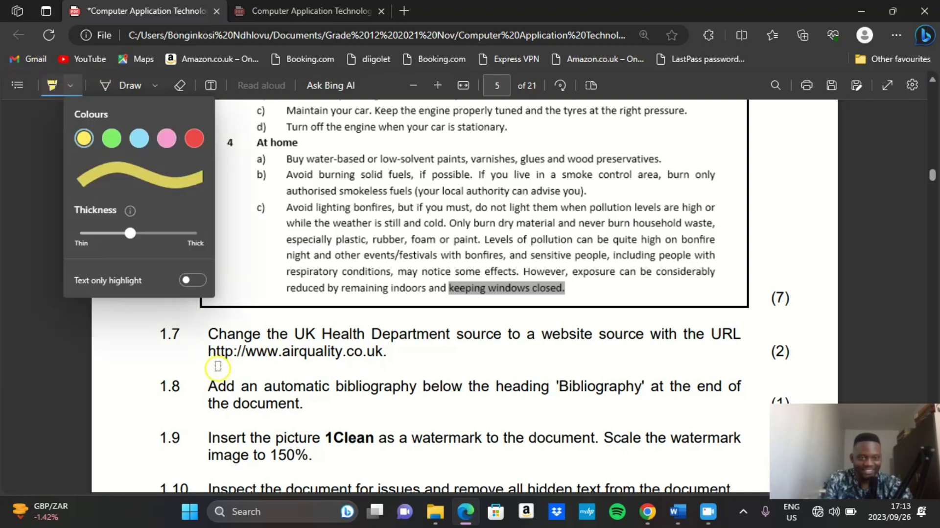
left_click(51, 86)
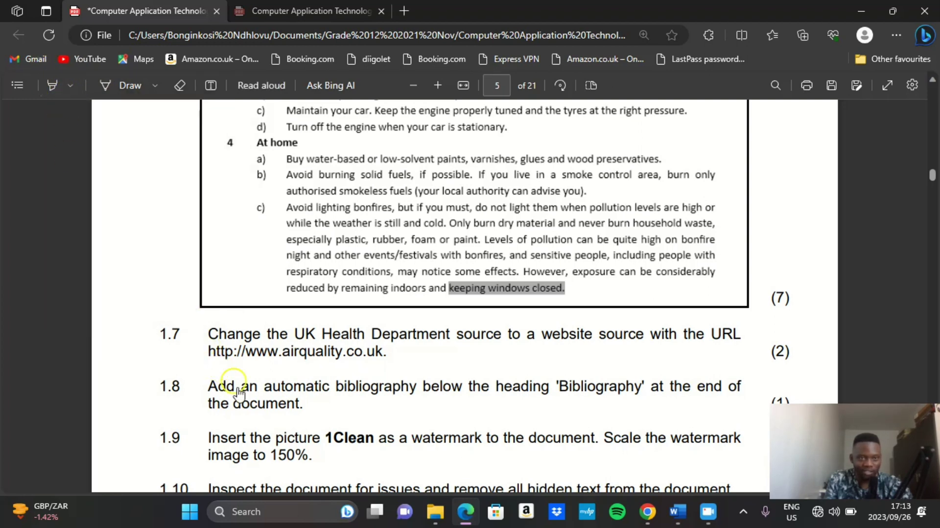
scroll(415, 383, "down", 3)
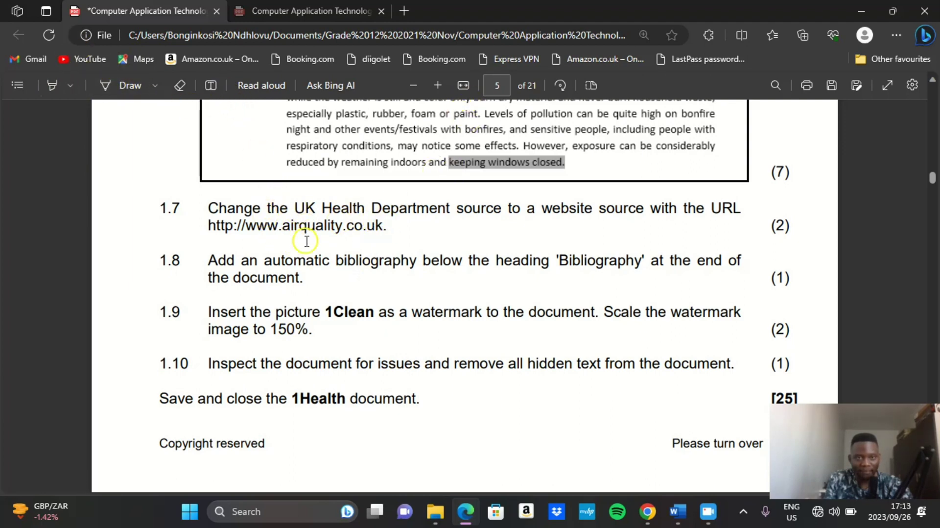
scroll(284, 270, "up", 2)
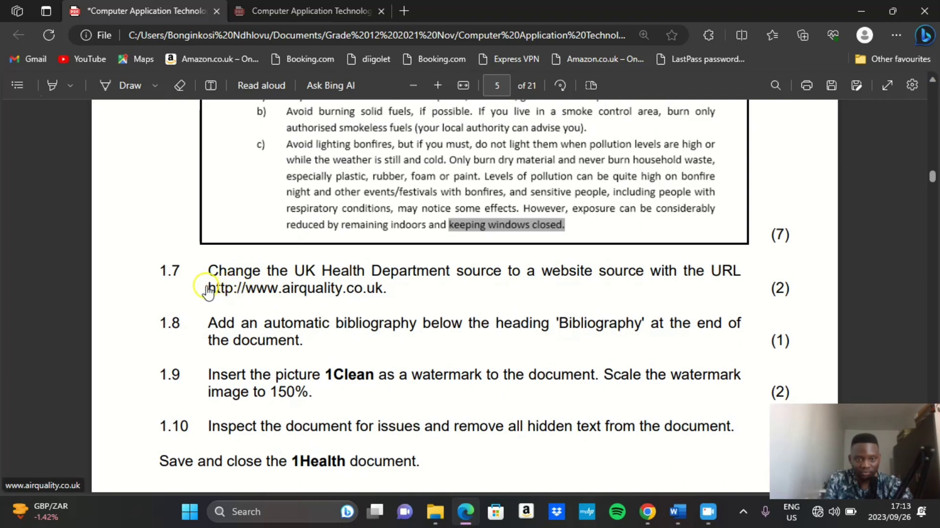
left_click(383, 290)
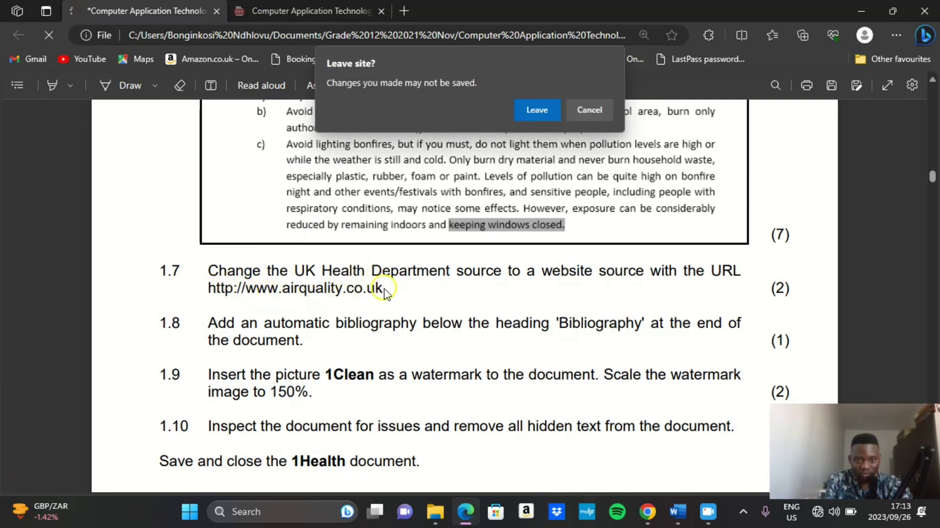
left_click(594, 107)
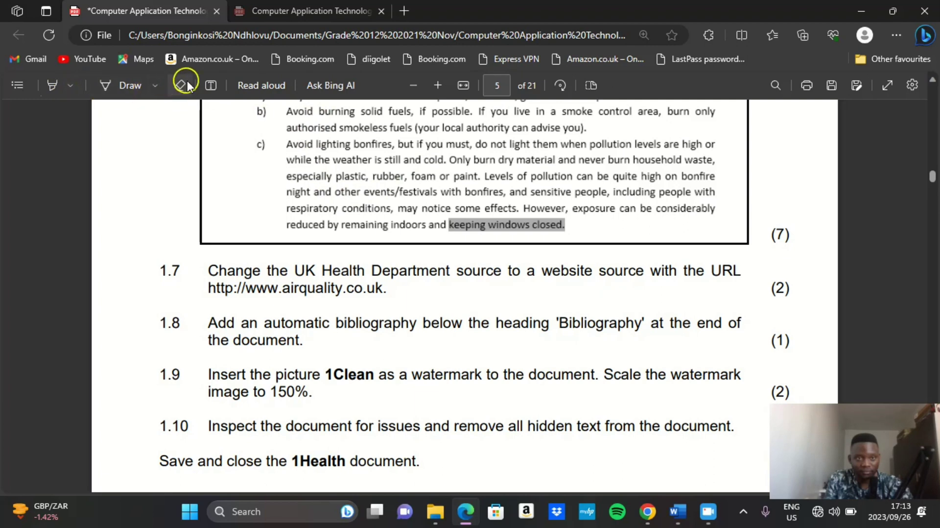
left_click(210, 85)
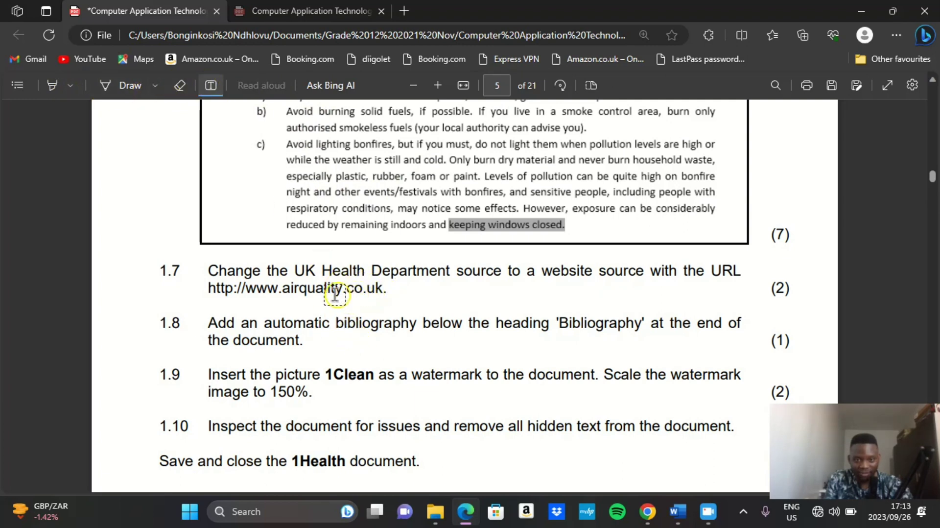
left_click(216, 287)
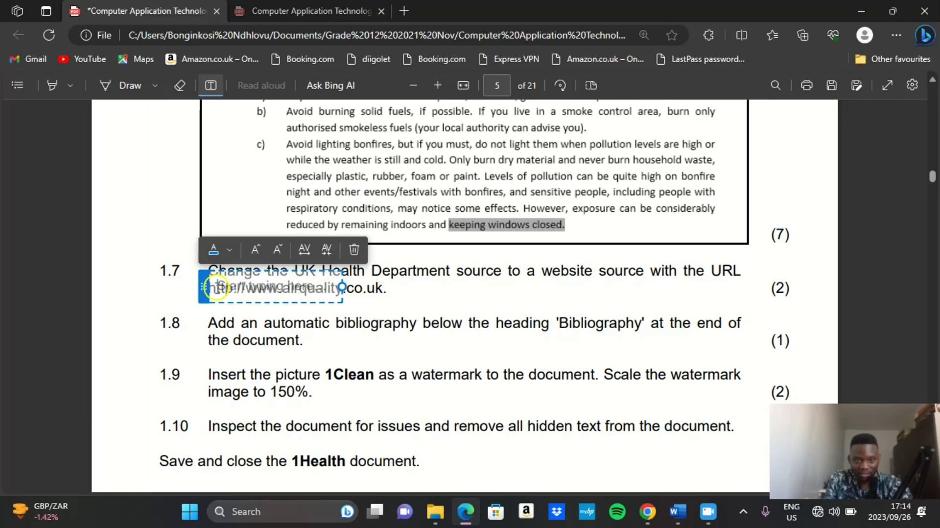
left_click(353, 249)
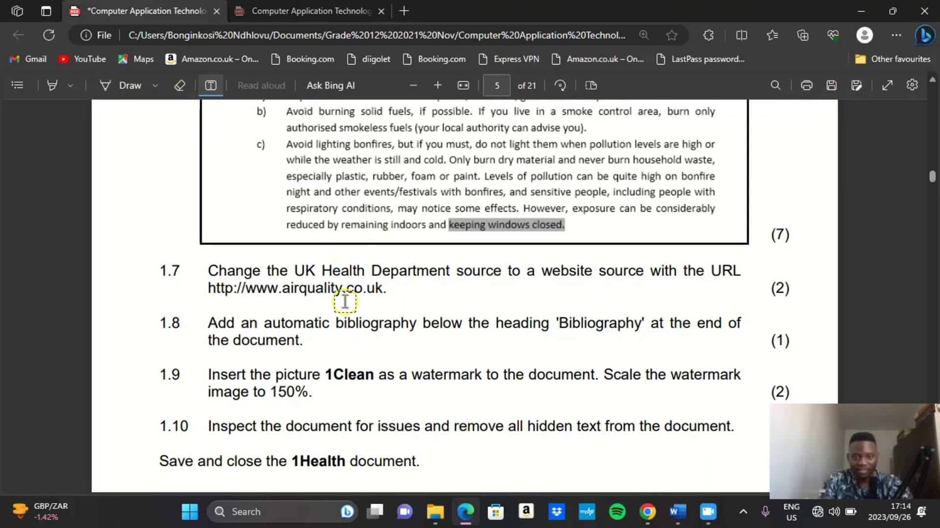
left_click(211, 85)
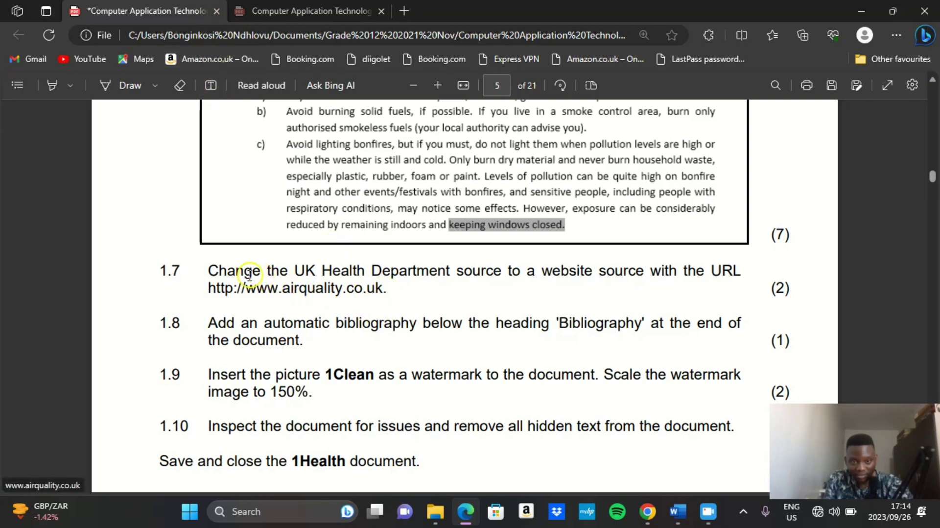
left_click(226, 290)
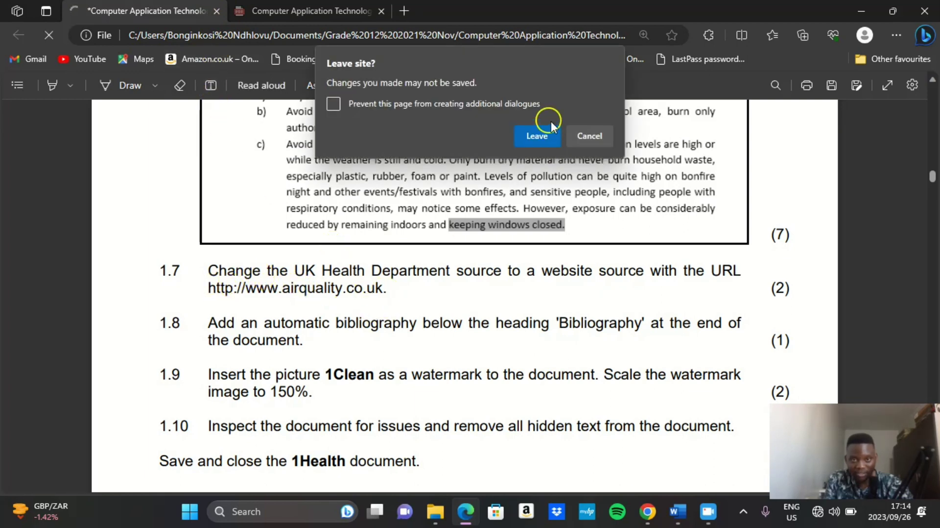
left_click(571, 137)
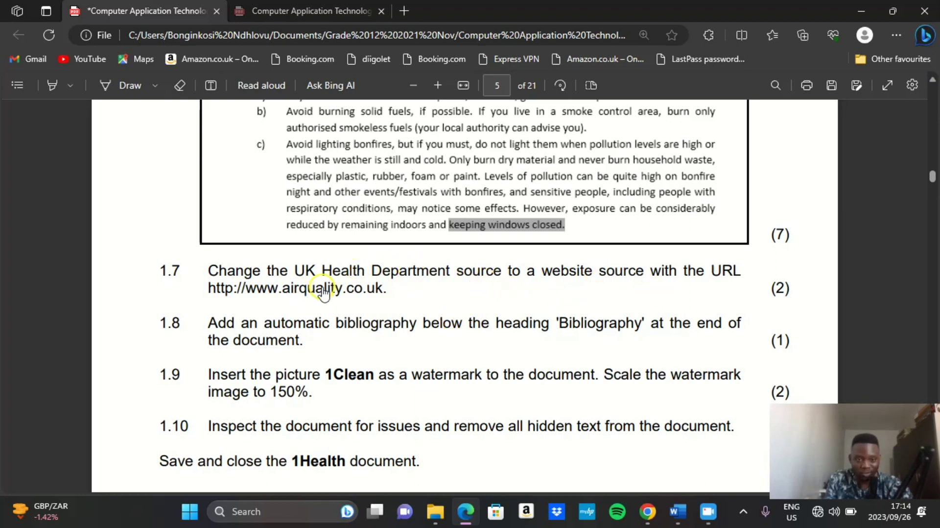
Step: Switch back to the 1Health document in Word and open the Source Manager
left_click(677, 511)
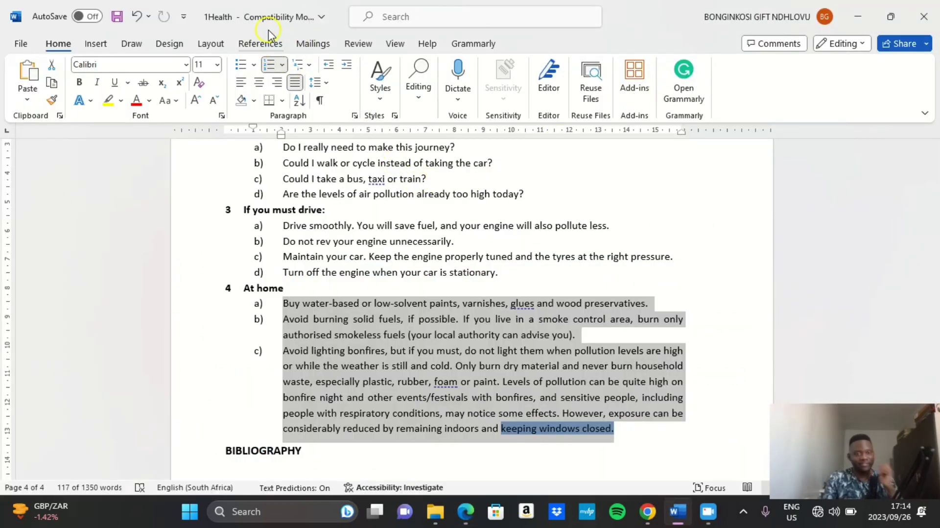
left_click(259, 43)
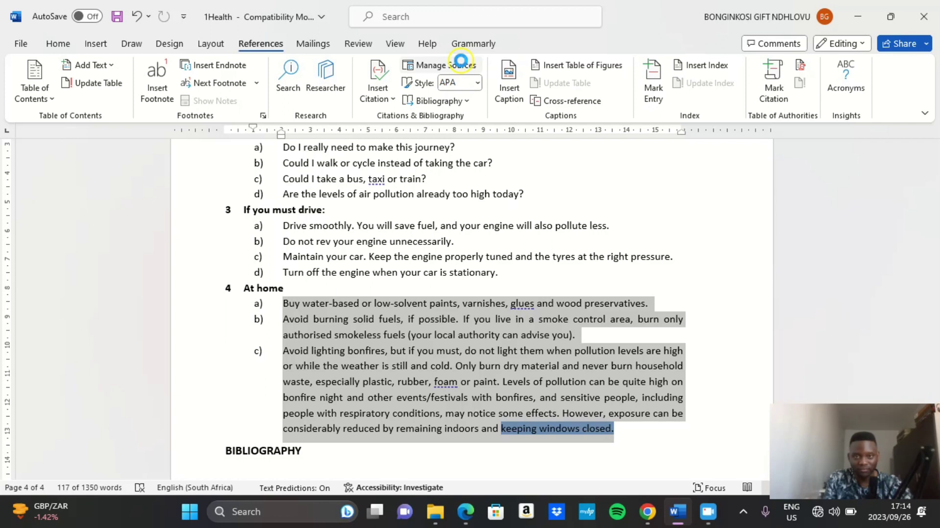
left_click(460, 60)
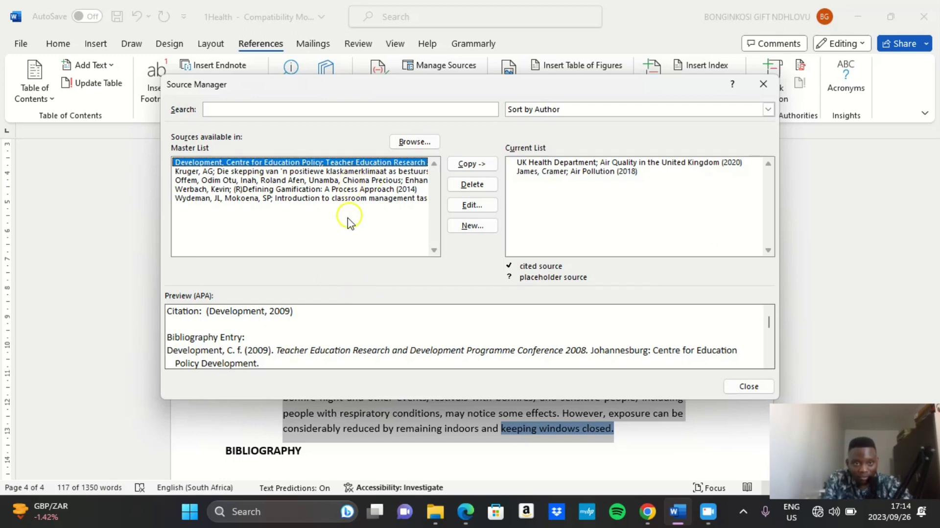
Step: Delete all the sources from the Master List, leaving the document's Current List alone
left_click(316, 198)
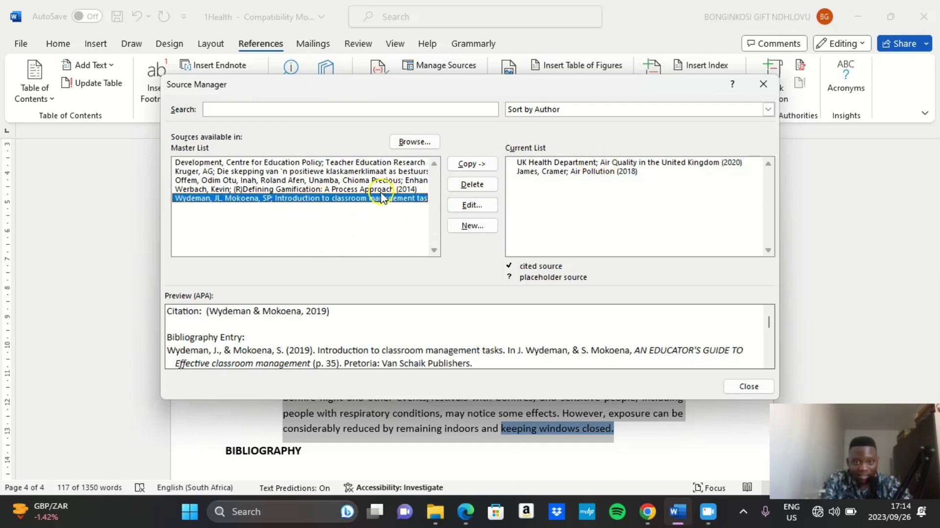
left_click(485, 186)
left_click(472, 184)
left_click(473, 185)
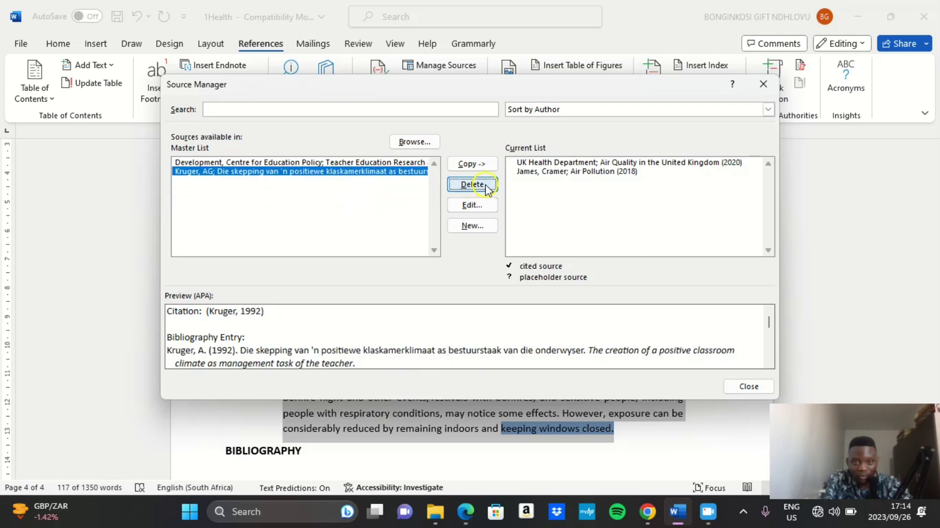
left_click(485, 186)
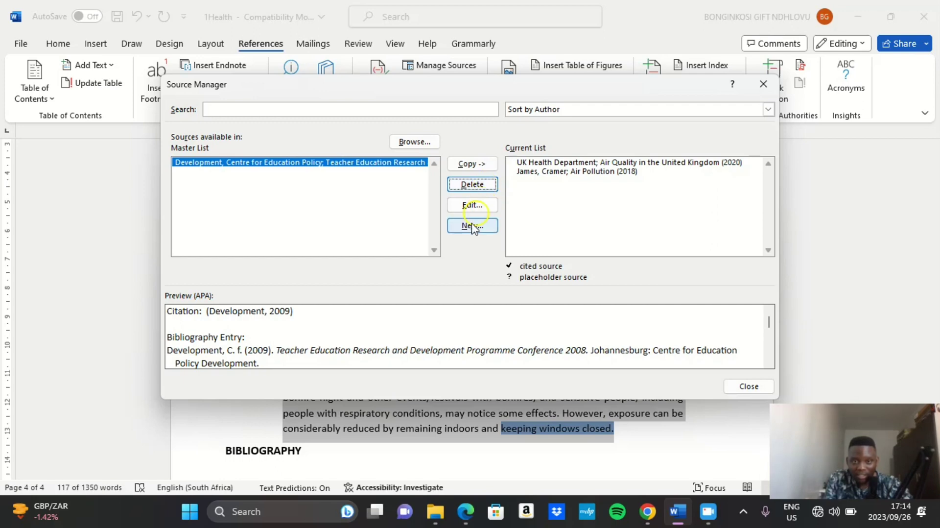
left_click(480, 186)
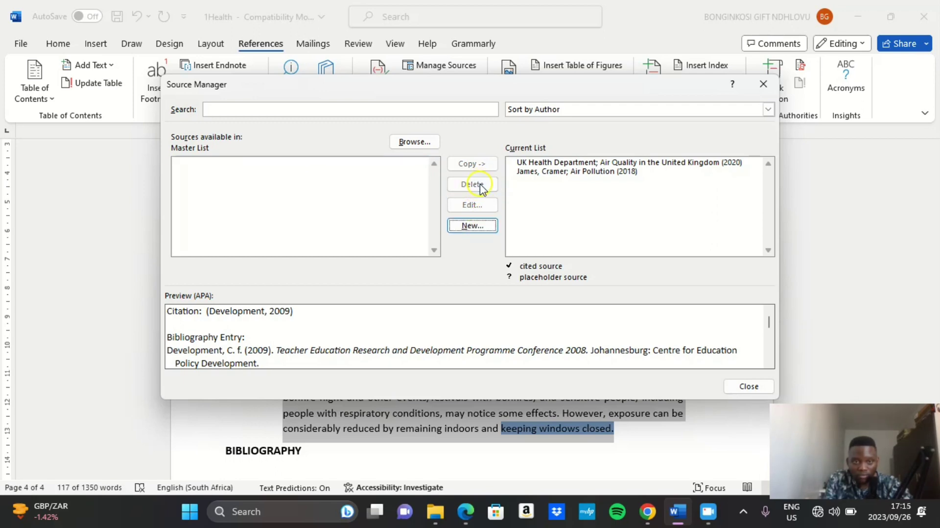
Step: Examine the UK Health Department source's bibliography fields in the Current List and close them without editing
left_click(533, 177)
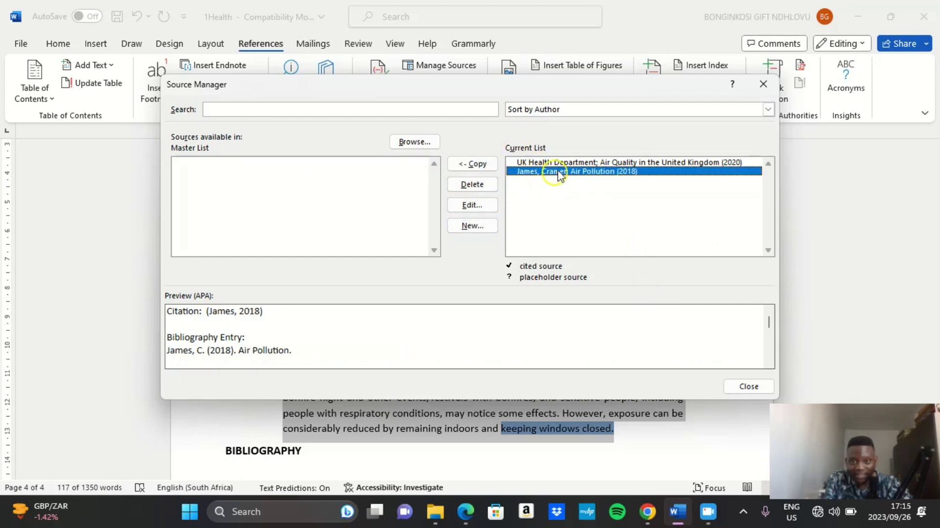
left_click(544, 163)
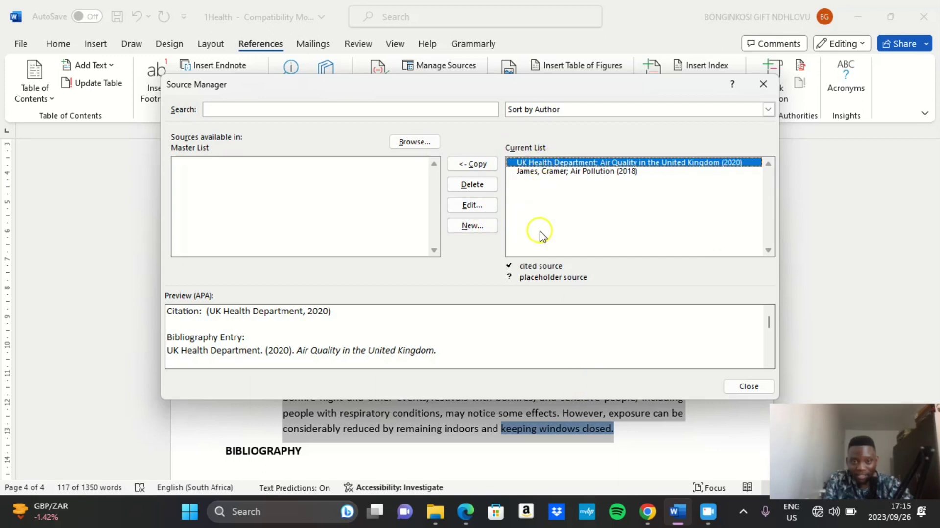
left_click(473, 204)
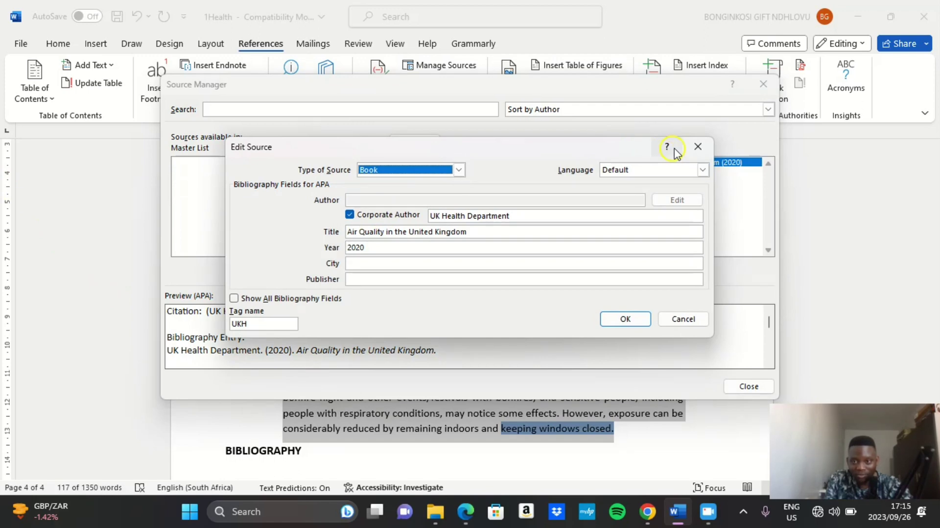
left_click(699, 148)
left_click(594, 173)
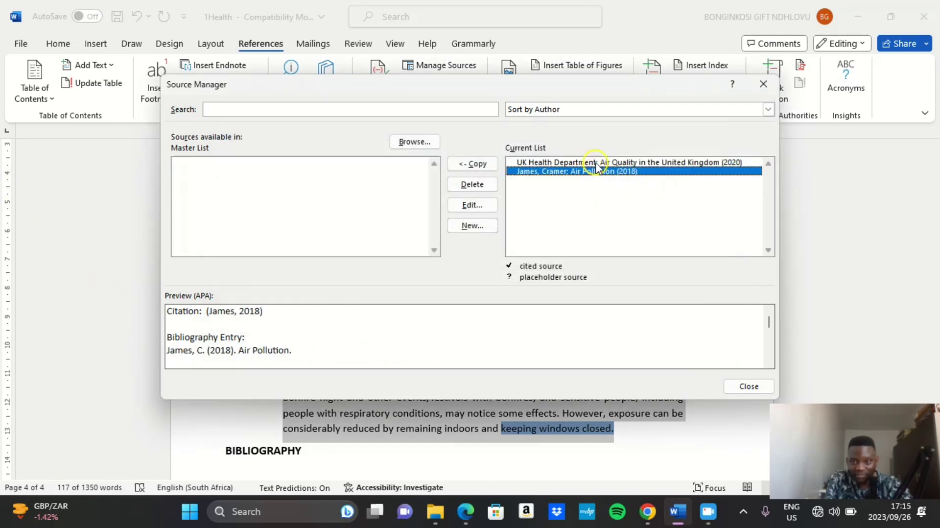
Step: Edit the UK Health Department source in the Current List and change its source type to Web site
left_click(593, 164)
left_click(478, 211)
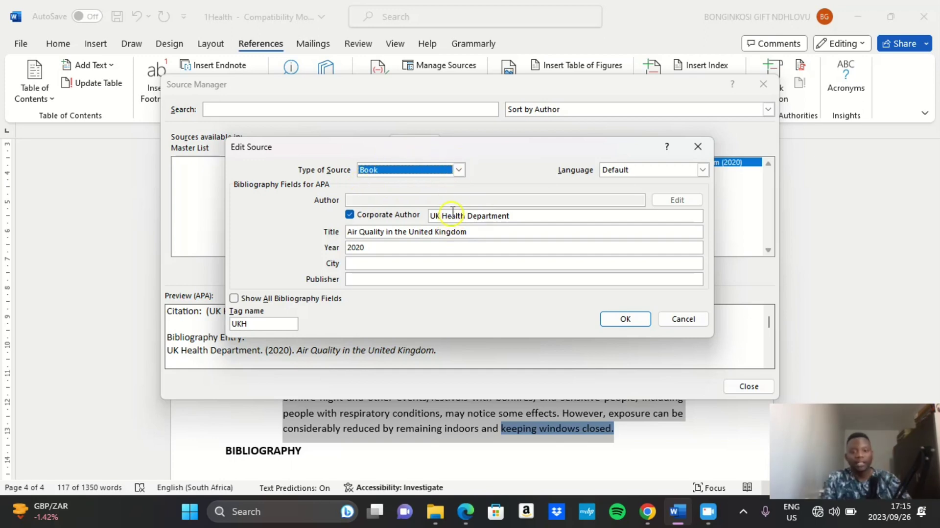
left_click(460, 170)
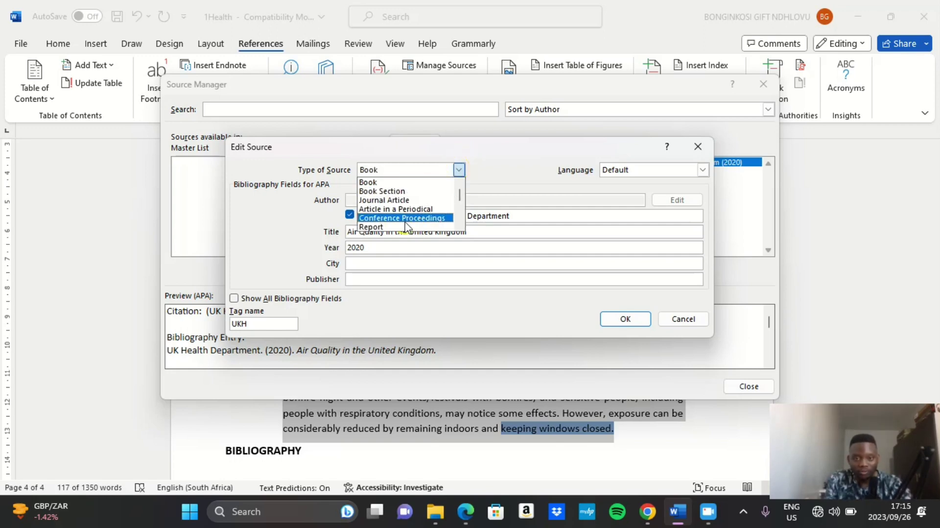
scroll(401, 206, "down", 2)
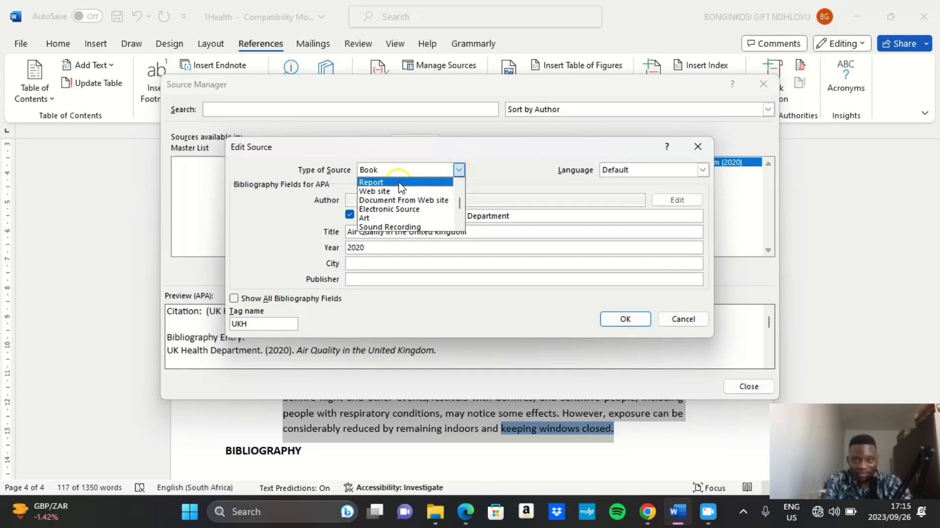
left_click(395, 192)
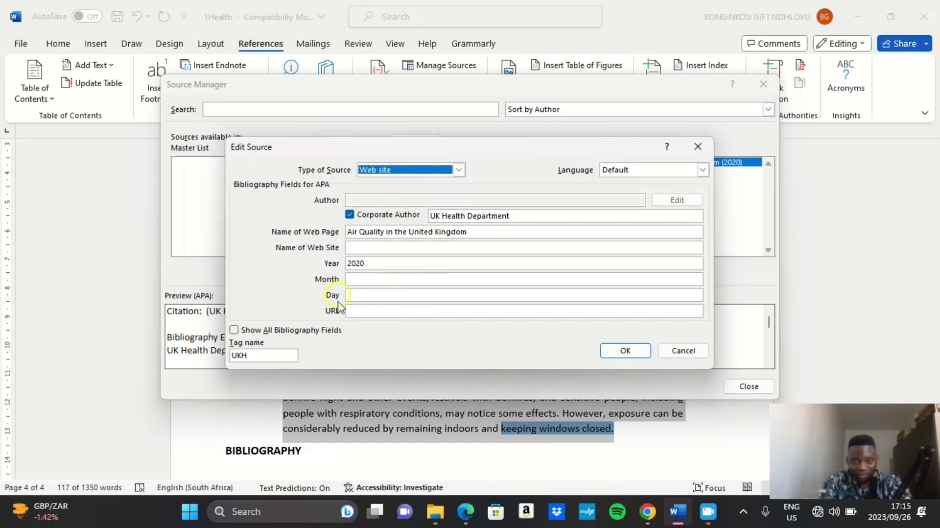
left_click(358, 312)
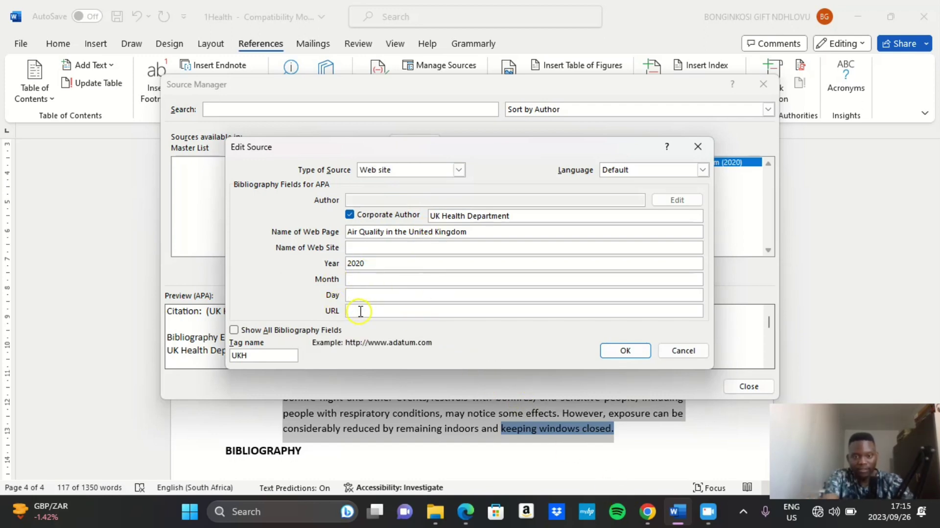
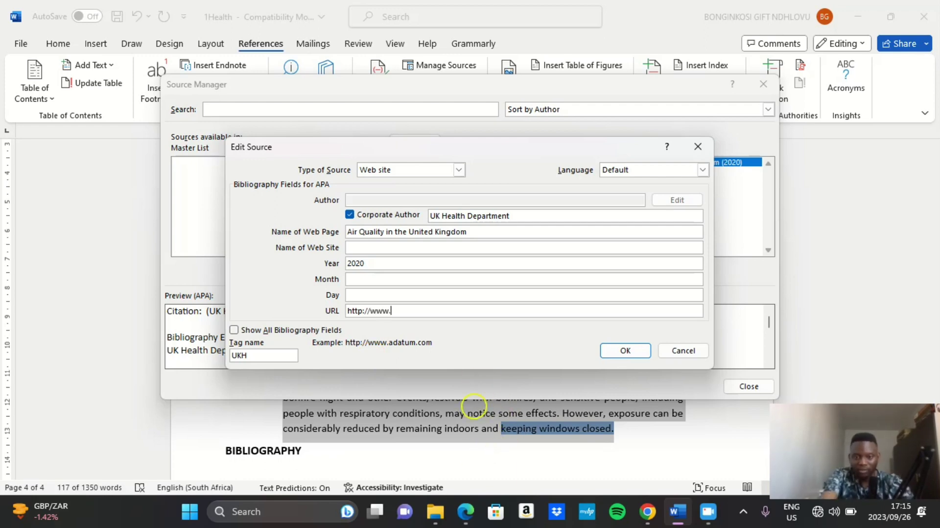
left_click(465, 511)
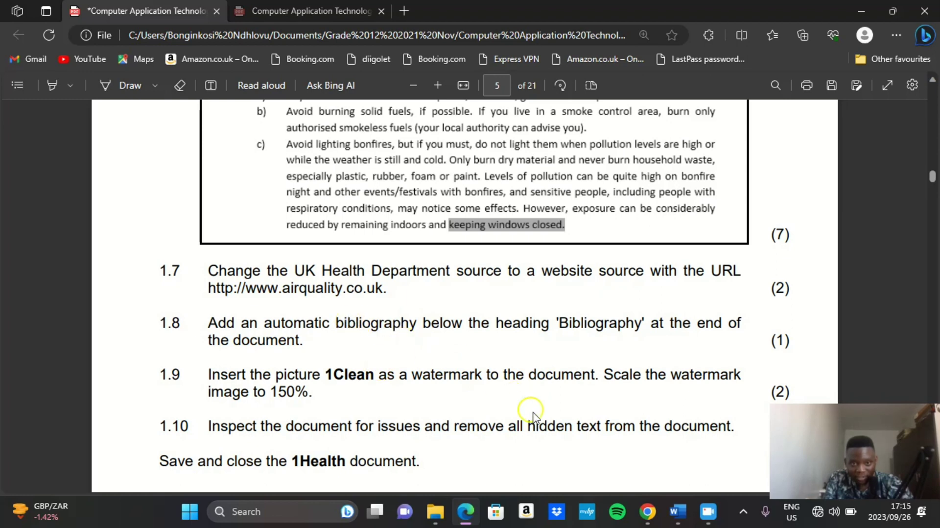
left_click(673, 511)
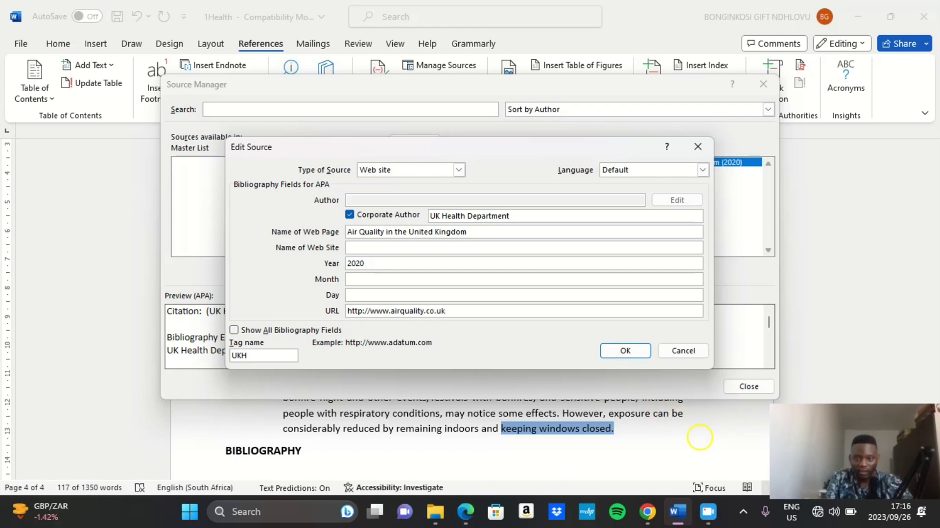
left_click(628, 349)
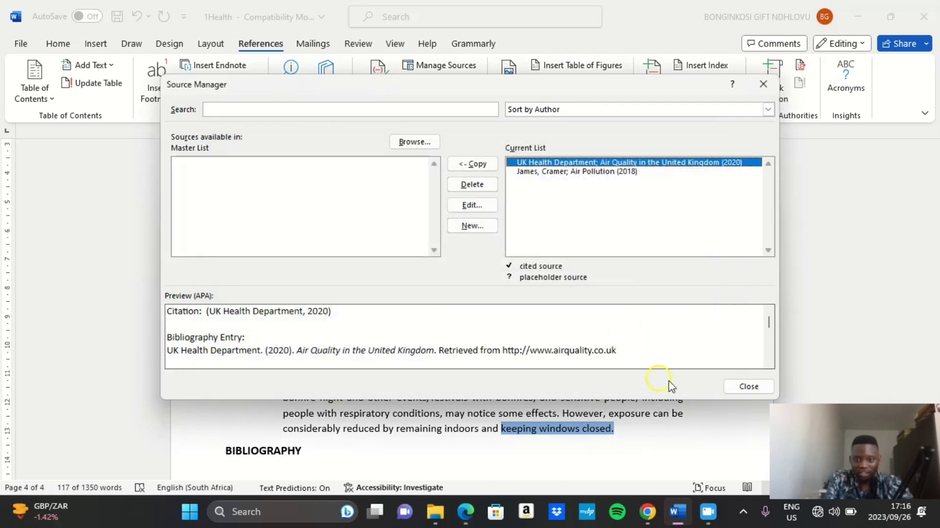
left_click(747, 387)
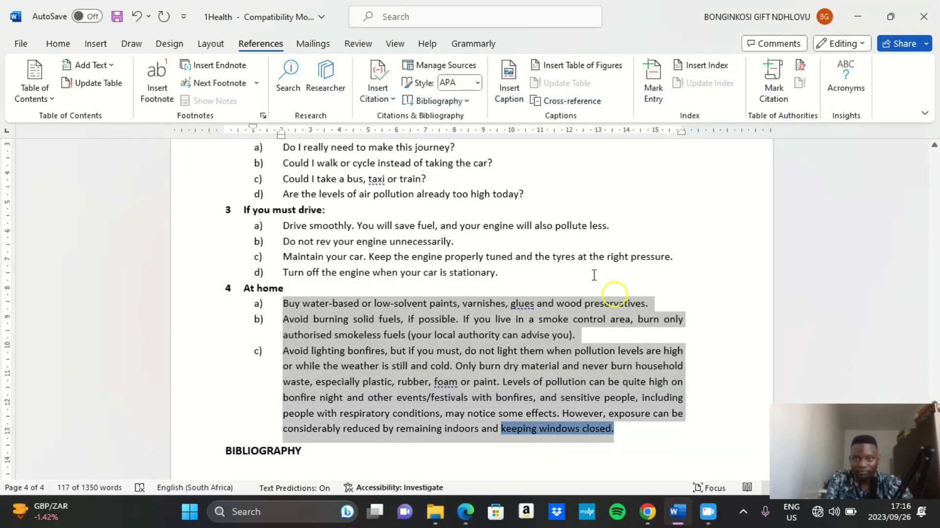
left_click(366, 358)
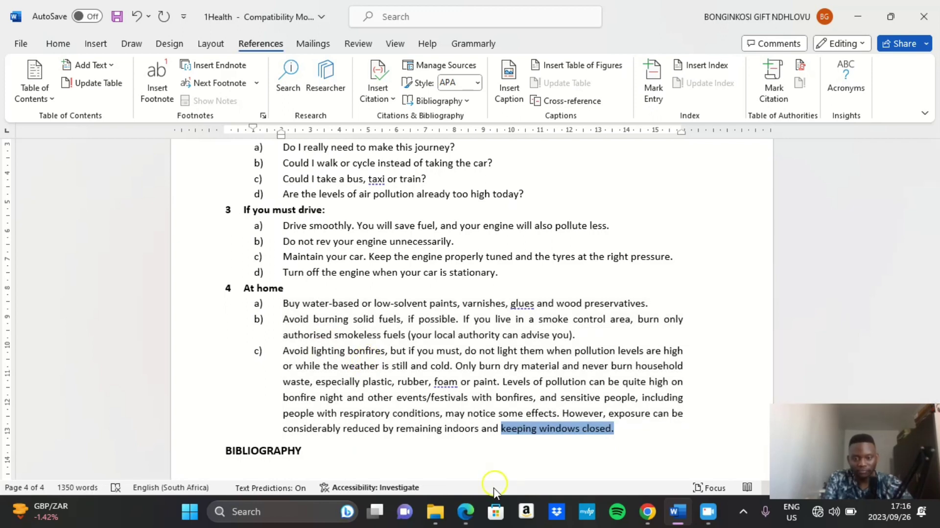
Step: Switch to the exam PDF in Edge, highlight the text of task 1.7 in yellow and read task 1.8
left_click(465, 511)
left_click_drag(384, 287, 219, 270)
left_click(257, 292)
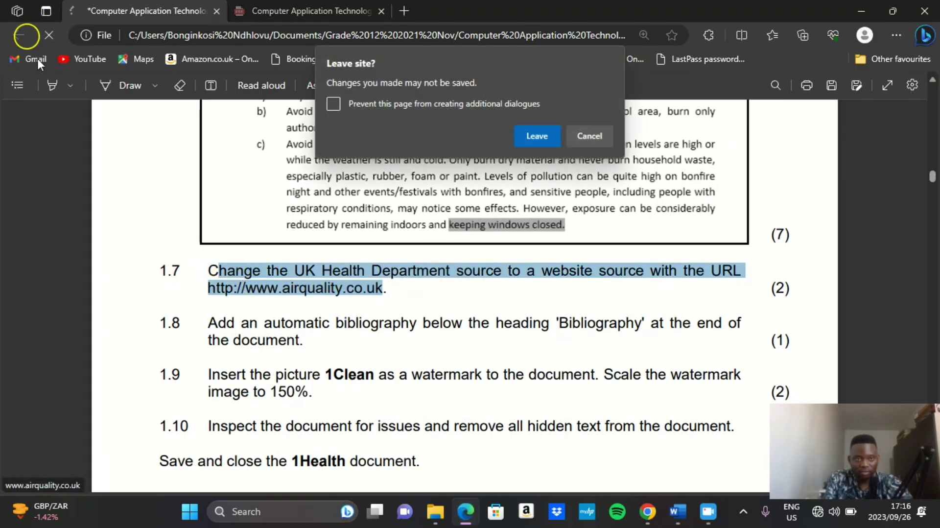
left_click(589, 135)
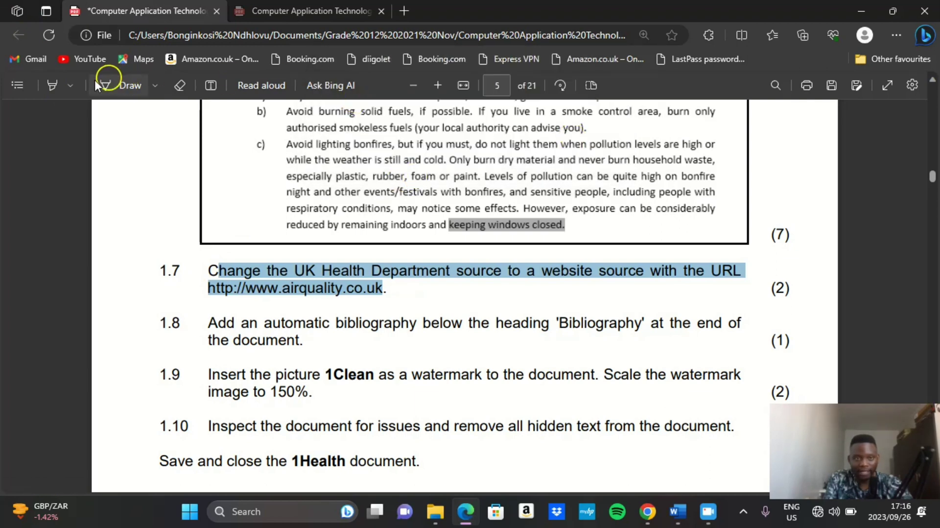
left_click(52, 90)
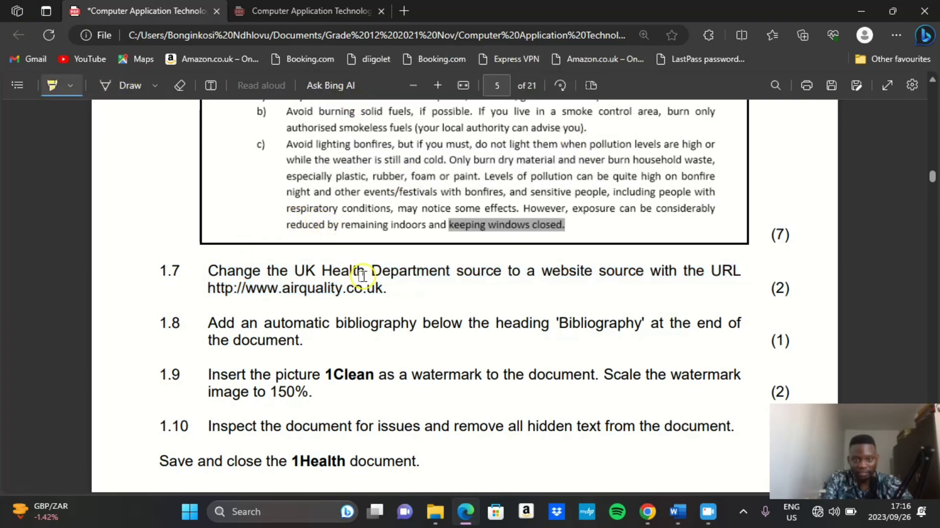
mouse_move(387, 286)
left_mouse_down()
mouse_move(196, 266)
mouse_move(218, 266)
left_mouse_up()
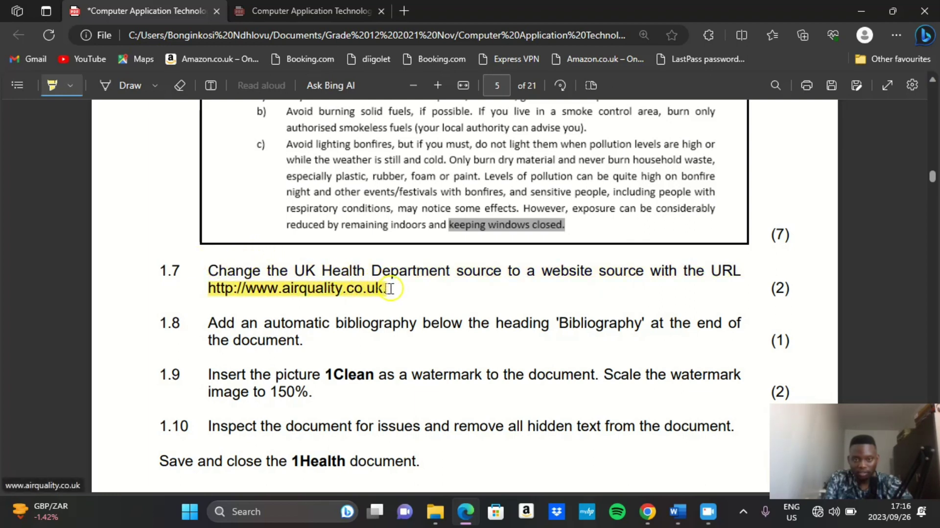
left_click_drag(390, 288, 194, 262)
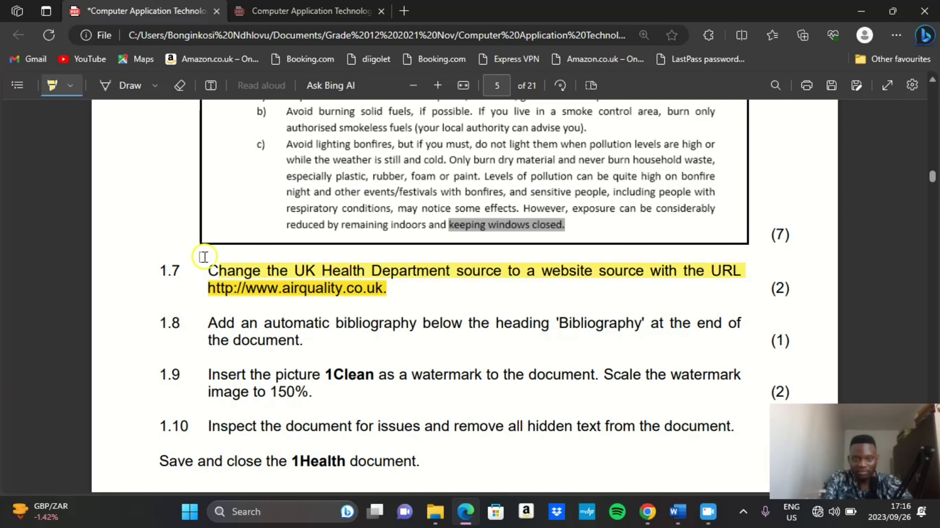
scroll(275, 293, "down", 3)
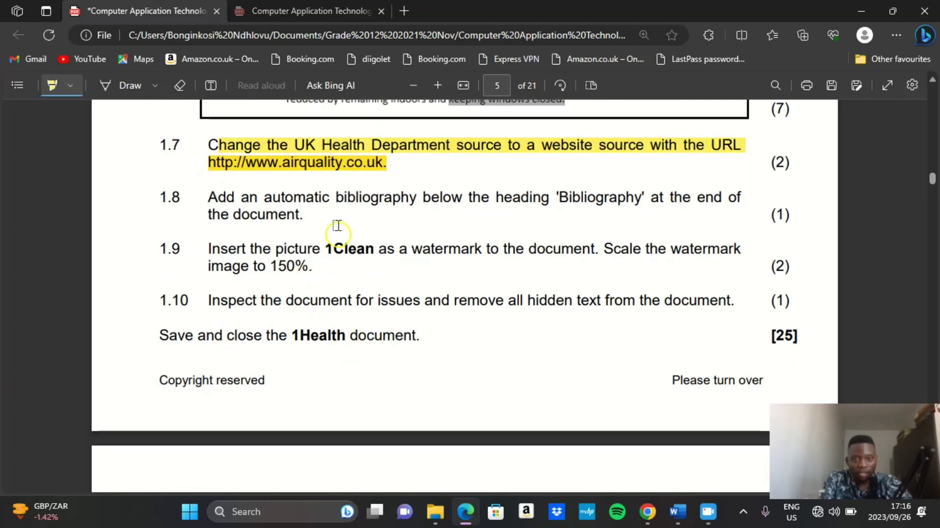
scroll(259, 303, "up", 1)
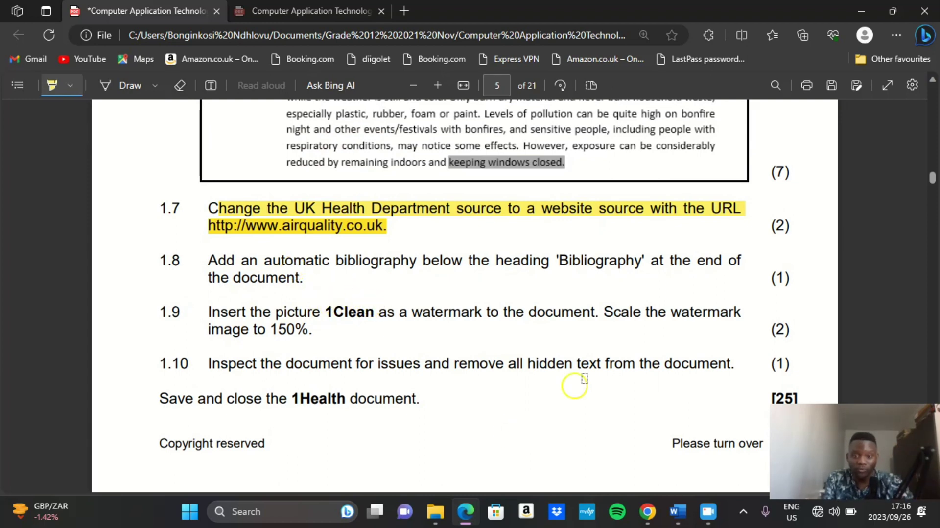
Step: Switch back to Word and insert the built-in automatic Bibliography below the BIBLIOGRAPHY heading at the end of the document
left_click(683, 520)
scroll(420, 340, "down", 8)
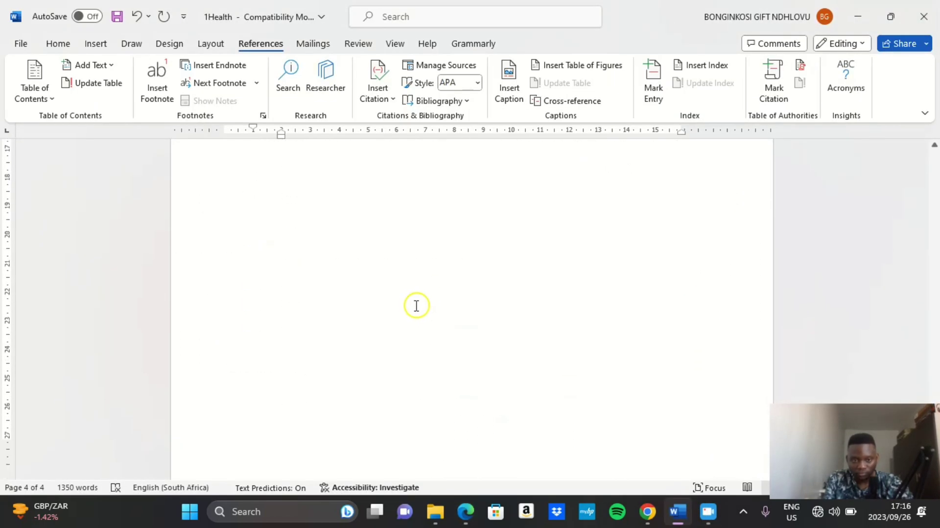
scroll(300, 166, "up", 3)
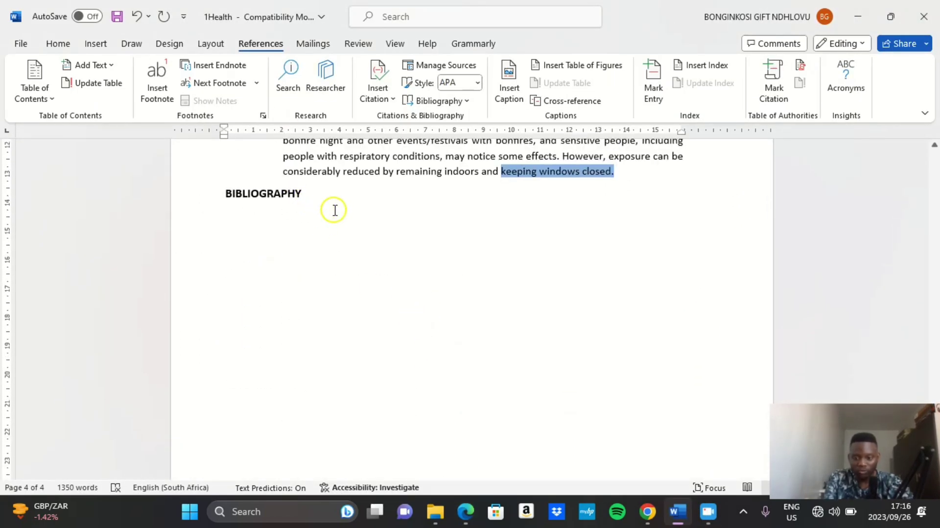
left_click(288, 214)
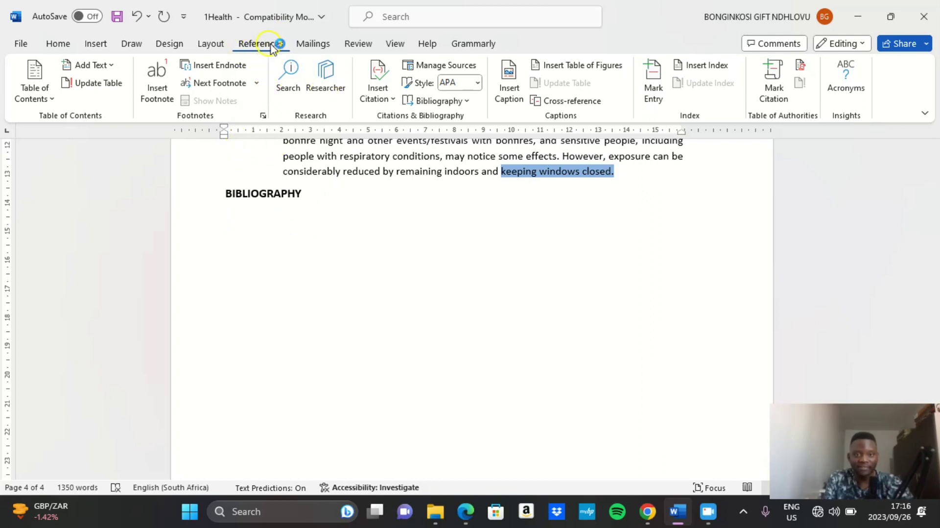
left_click(467, 101)
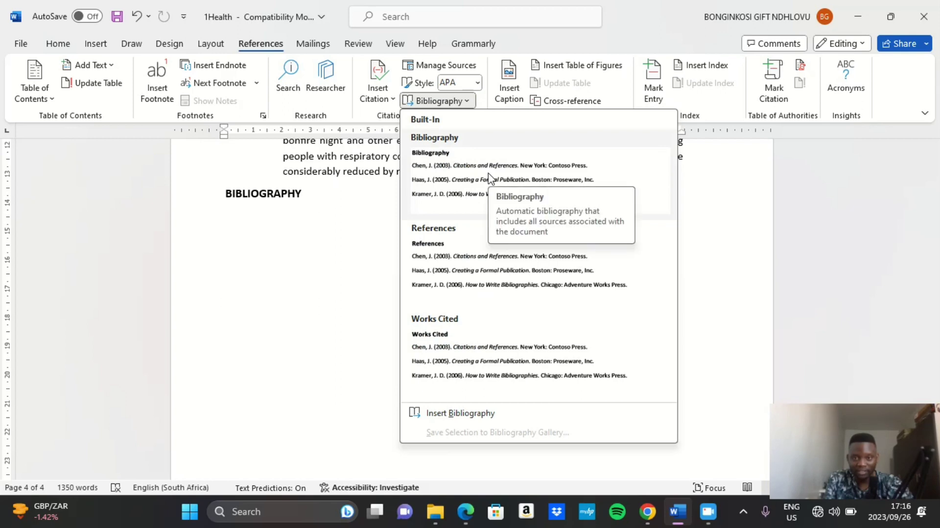
left_click(486, 172)
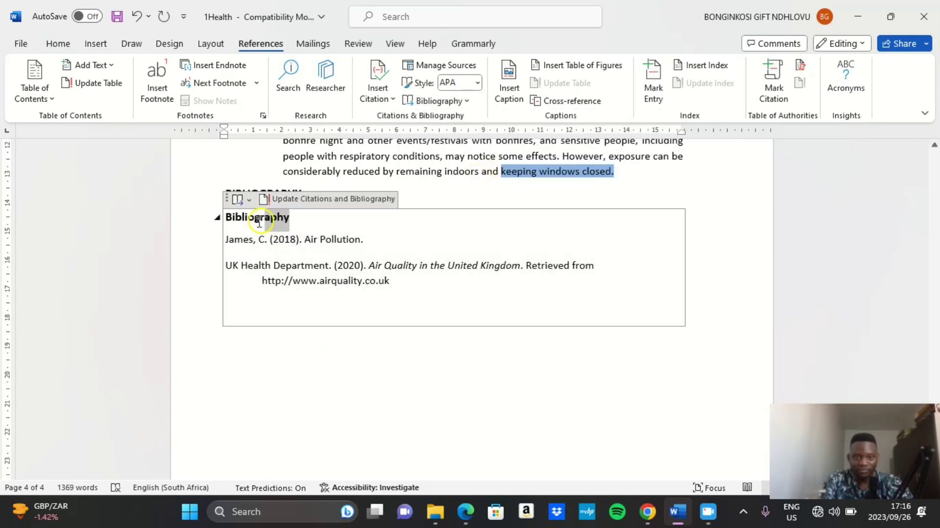
Step: Delete the duplicate "Bibliography" title inside the inserted bibliography block and check the source entries below it
left_click(216, 219)
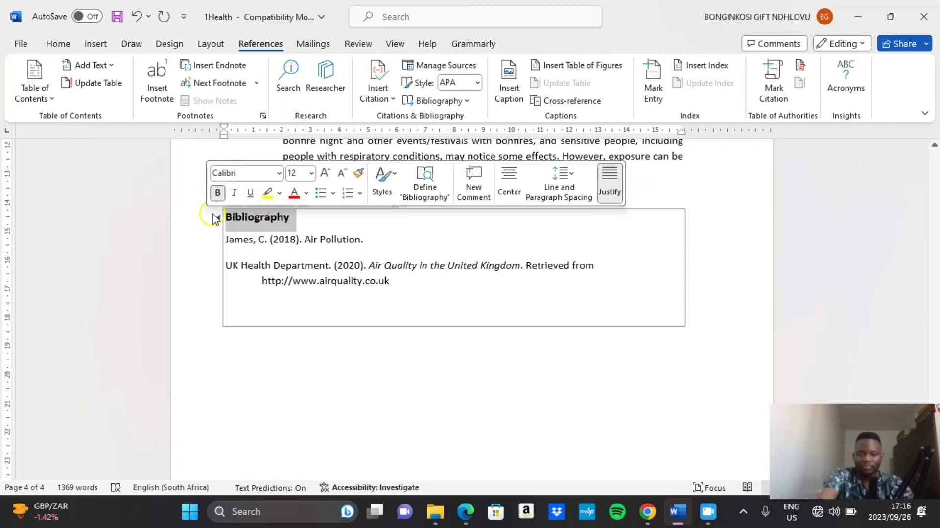
key("BackSpace")
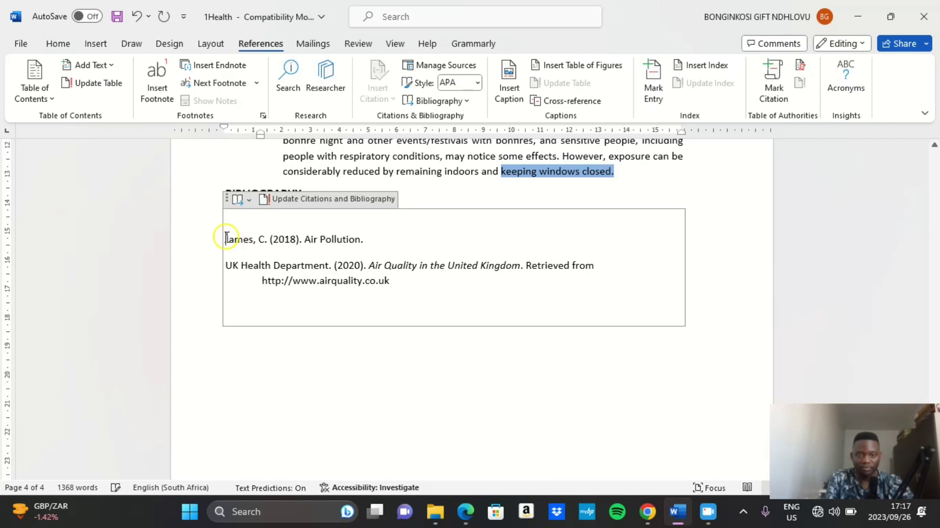
left_click(227, 236)
key("ctrl+shift+End")
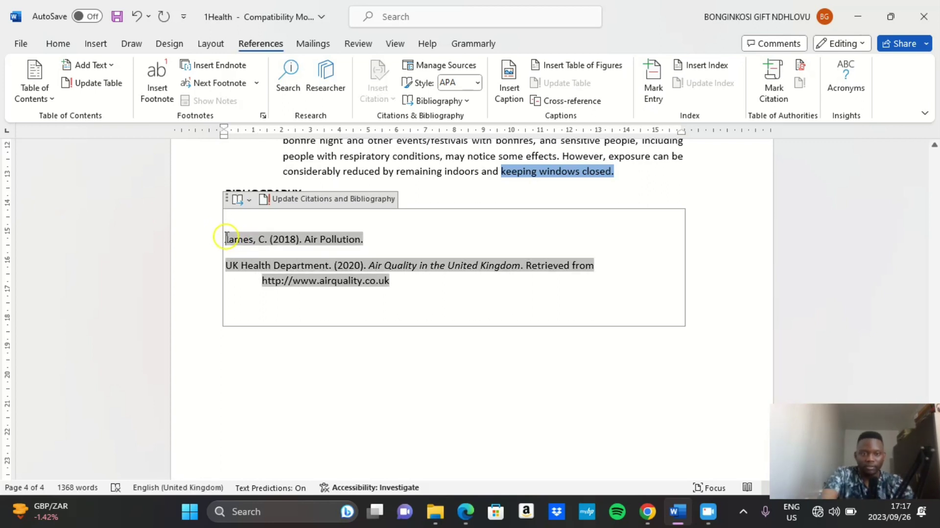
left_click(318, 329)
scroll(345, 419, "up", 3)
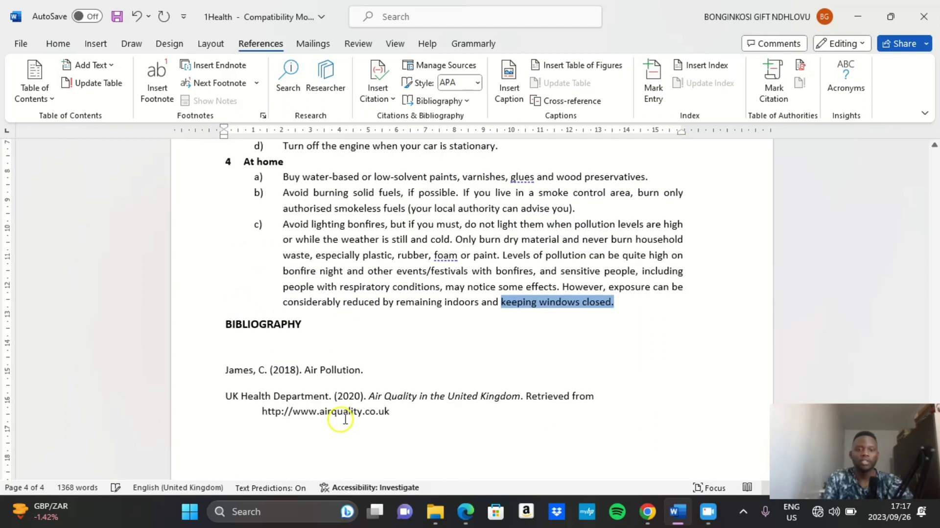
scroll(365, 331, "down", 2)
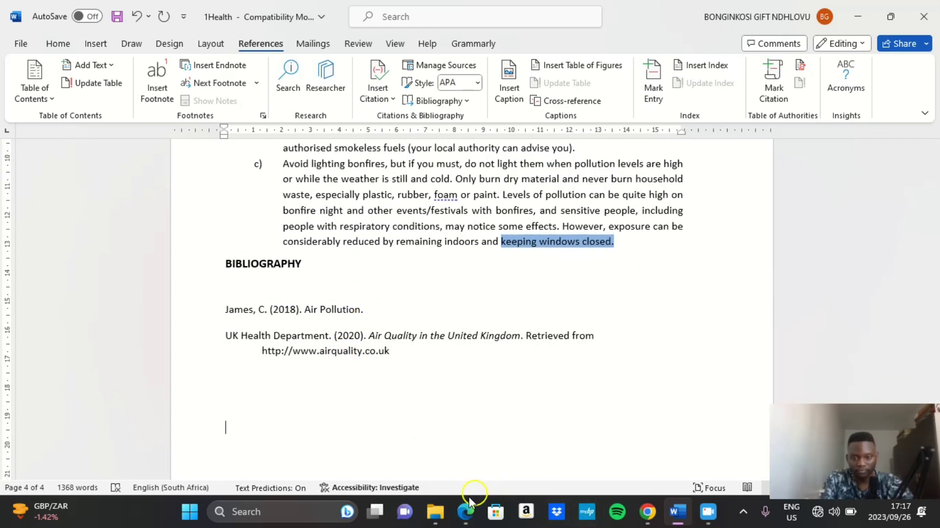
Step: Switch to the exam PDF in Edge, highlight task 1.8 in yellow and read task 1.9 about the 1Clean watermark
left_click(465, 511)
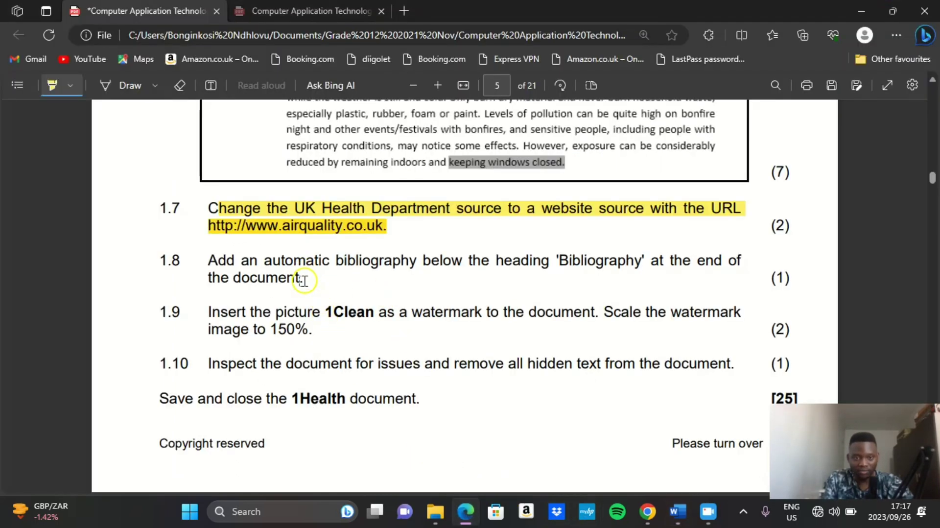
left_click_drag(303, 280, 211, 261)
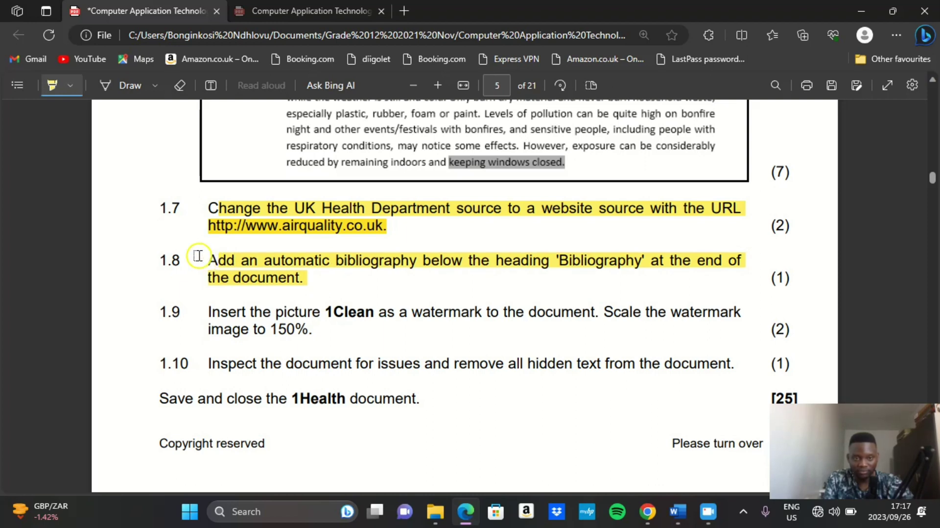
scroll(309, 326, "down", 3)
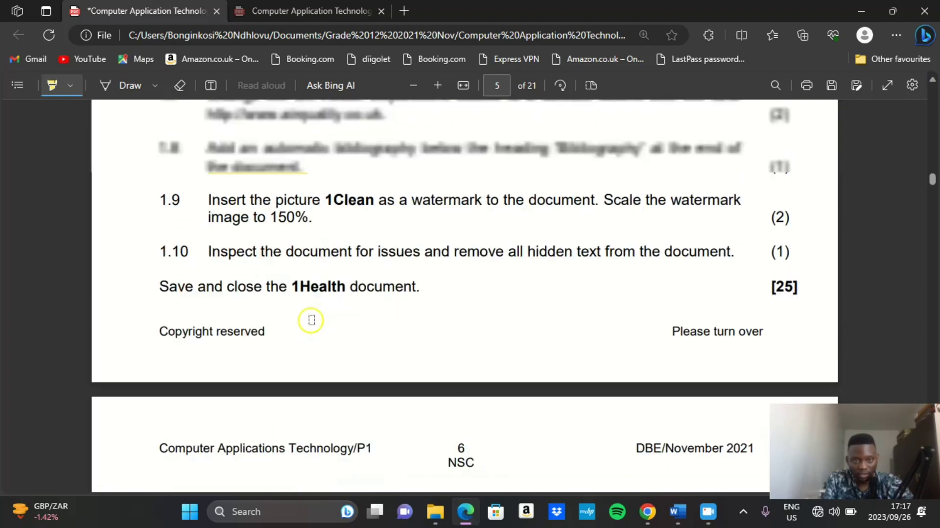
scroll(312, 320, "up", 1)
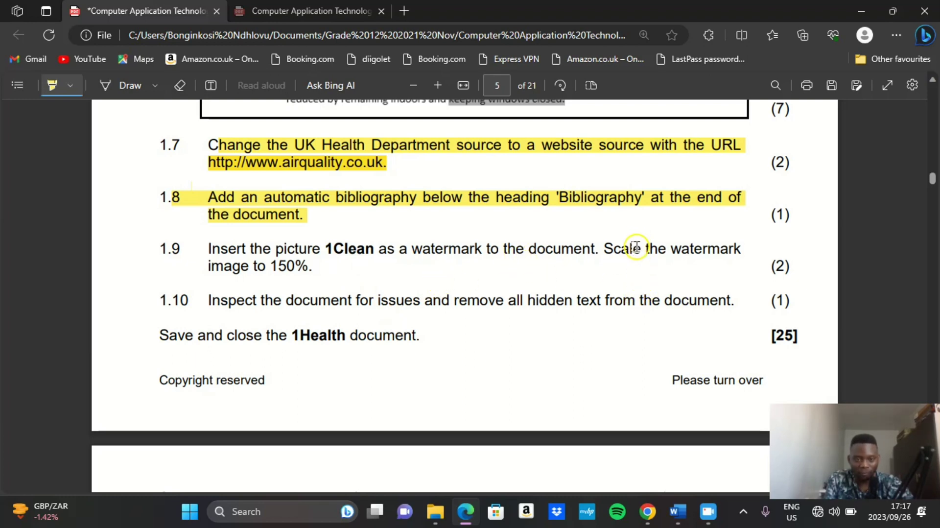
Step: Switch to Word and start a custom picture watermark for the document, choosing to work offline for the picture source
left_click(677, 511)
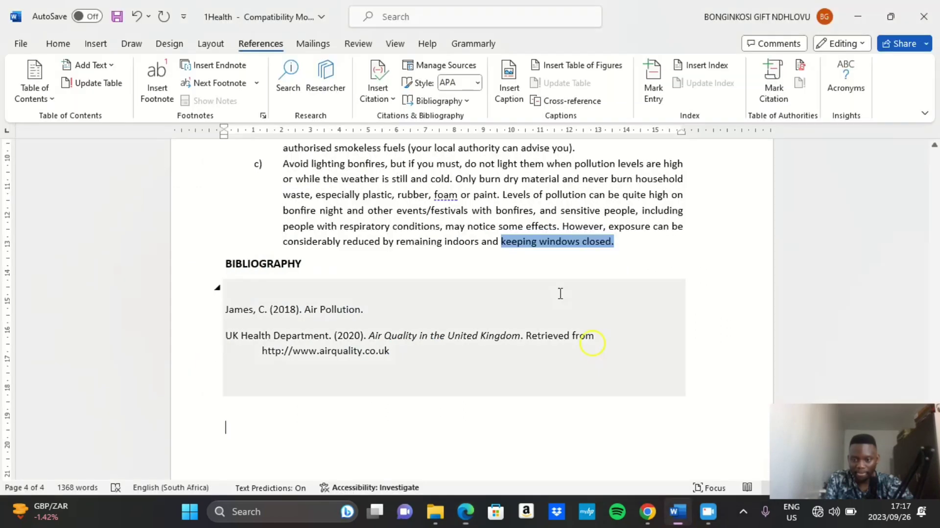
left_click(188, 45)
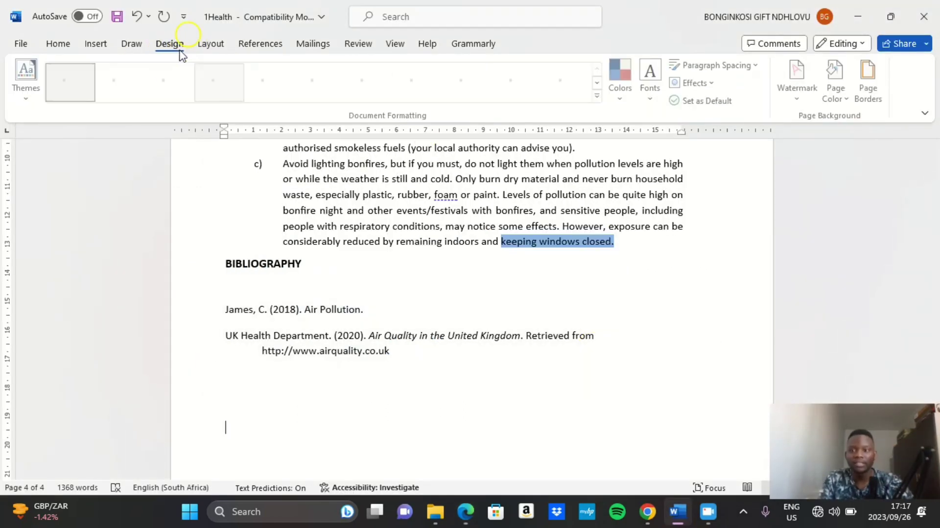
left_click(800, 98)
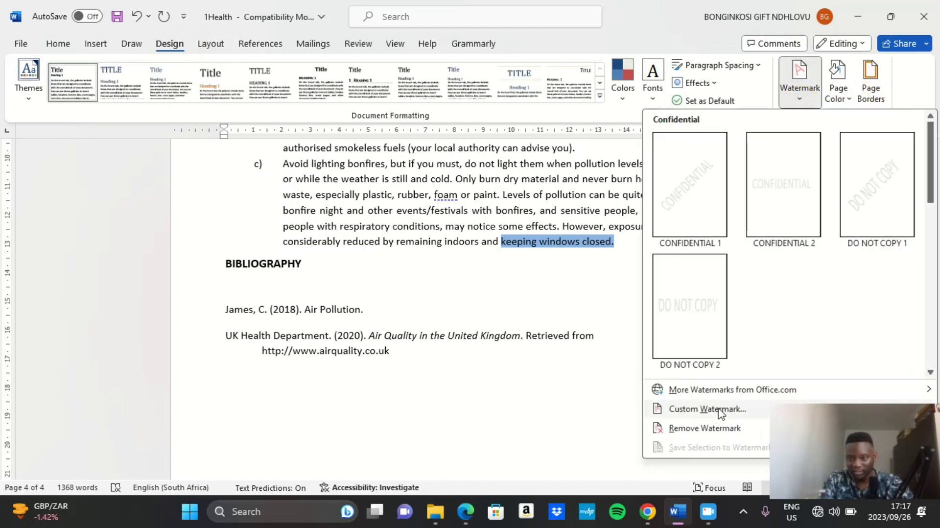
left_click(807, 102)
left_click(798, 100)
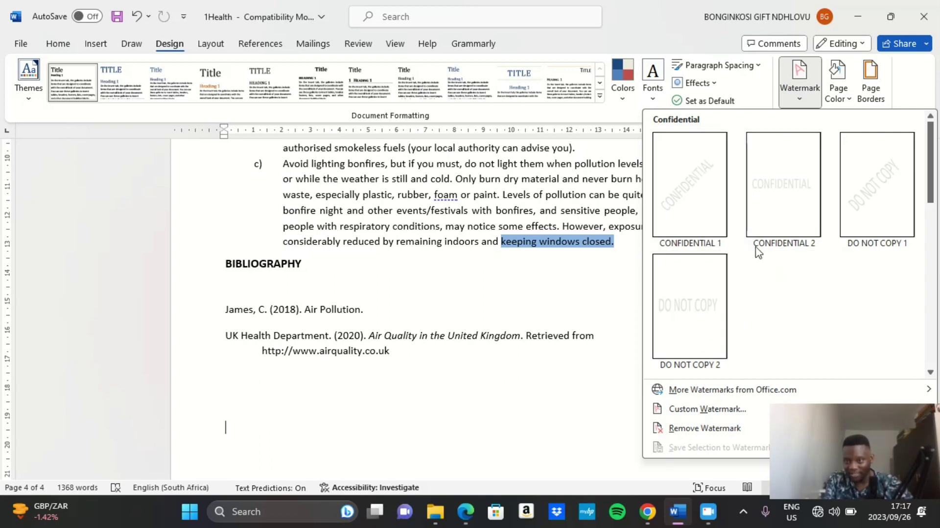
left_click(706, 409)
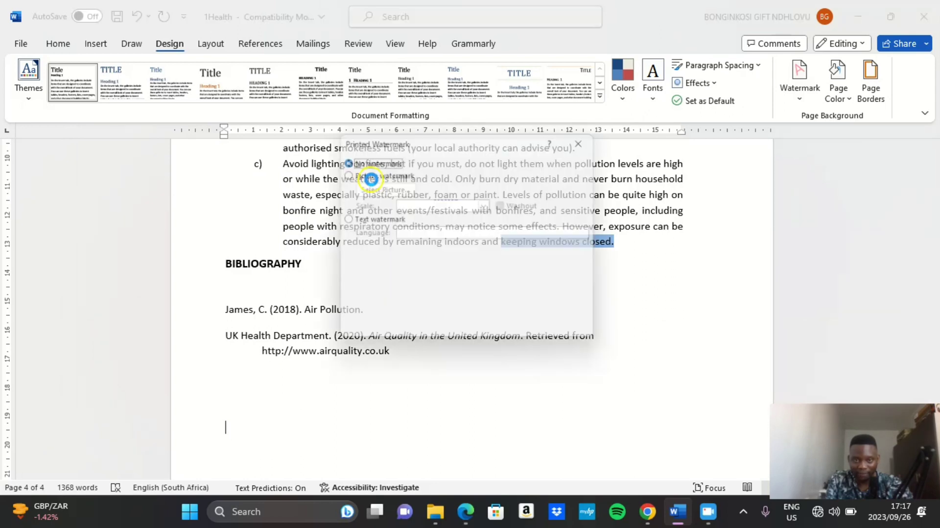
left_click(371, 173)
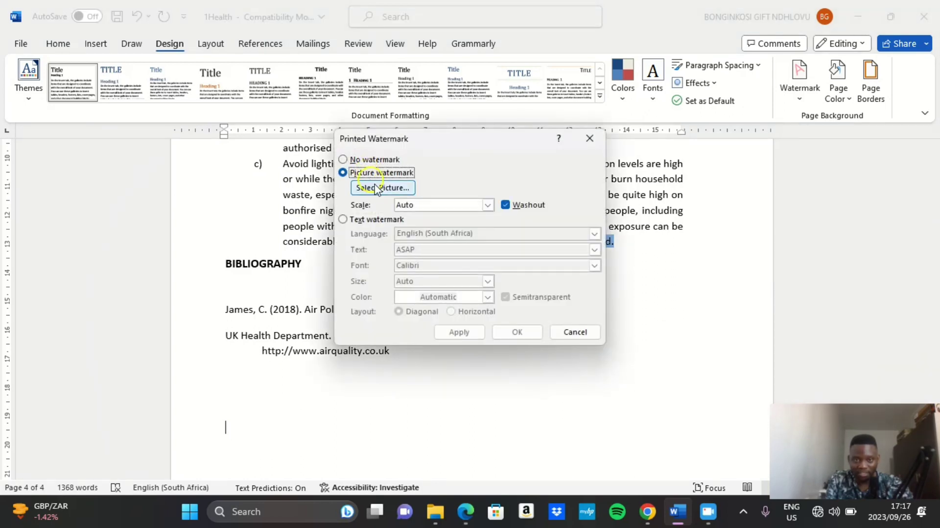
left_click(381, 189)
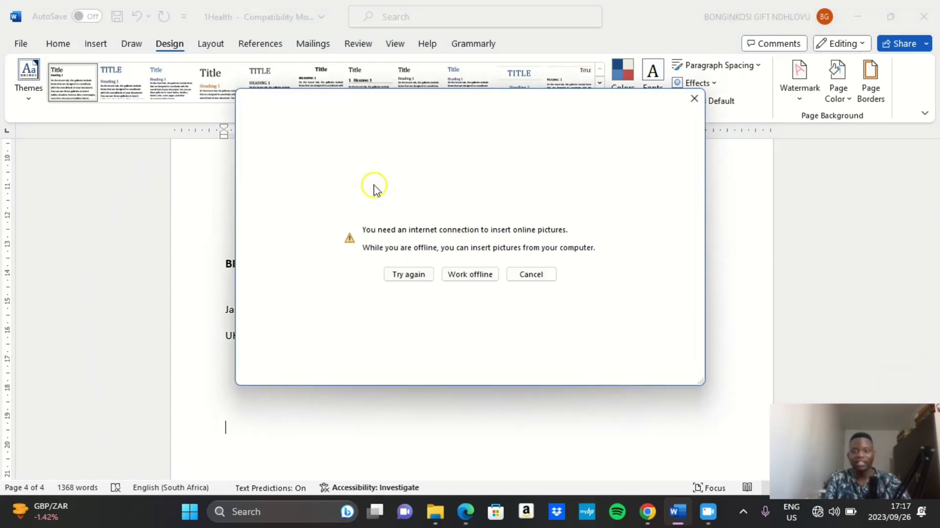
left_click(482, 277)
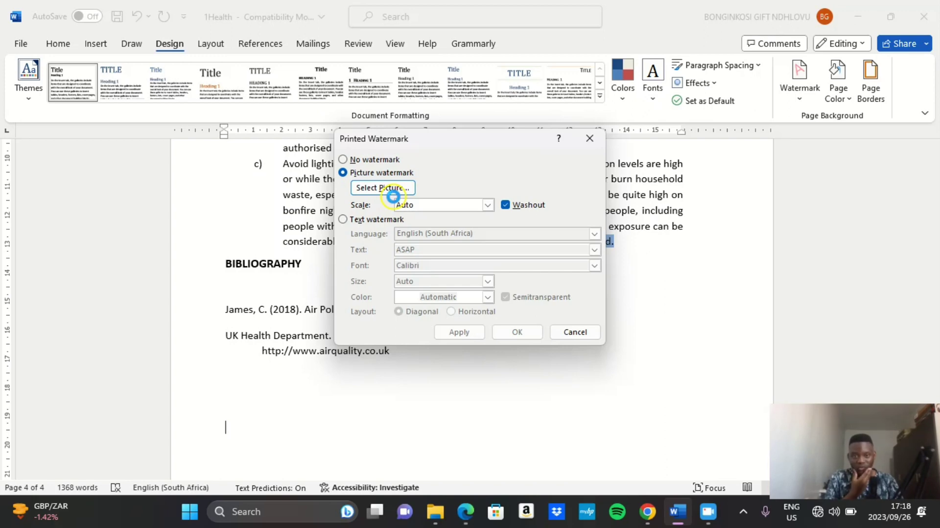
Step: Select the picture 1Clean from the CAT P1 Nov 2021 MSOffice_DATA folder under Documents, Grade 12 2021 Nov, as the watermark image
left_click(387, 189)
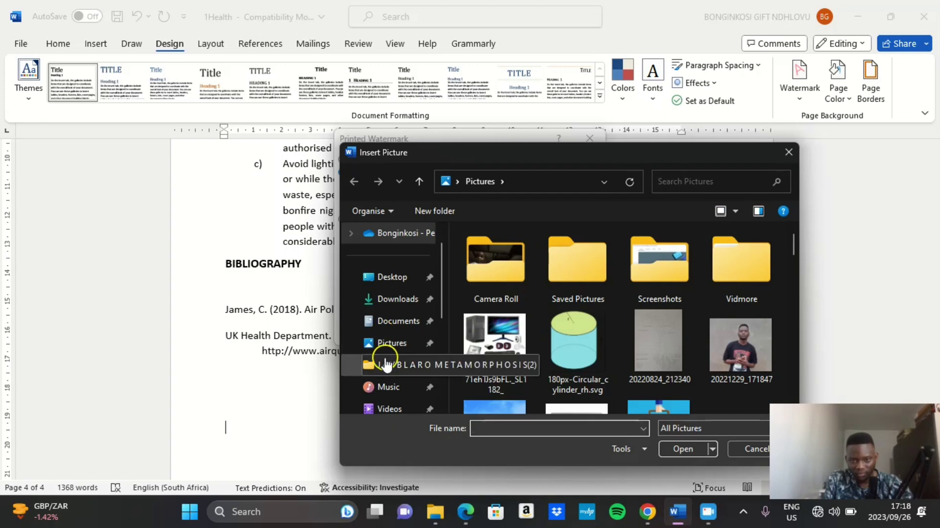
left_click(391, 321)
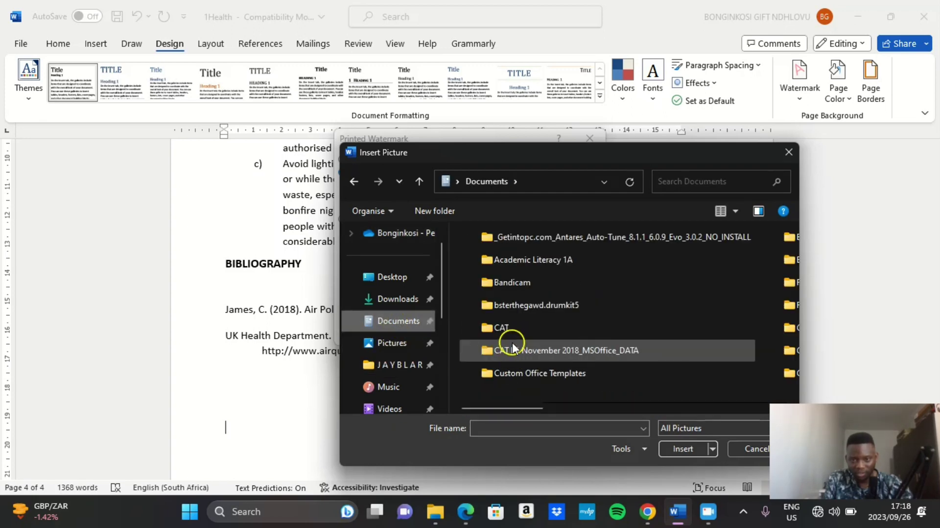
scroll(515, 346, "down", 3)
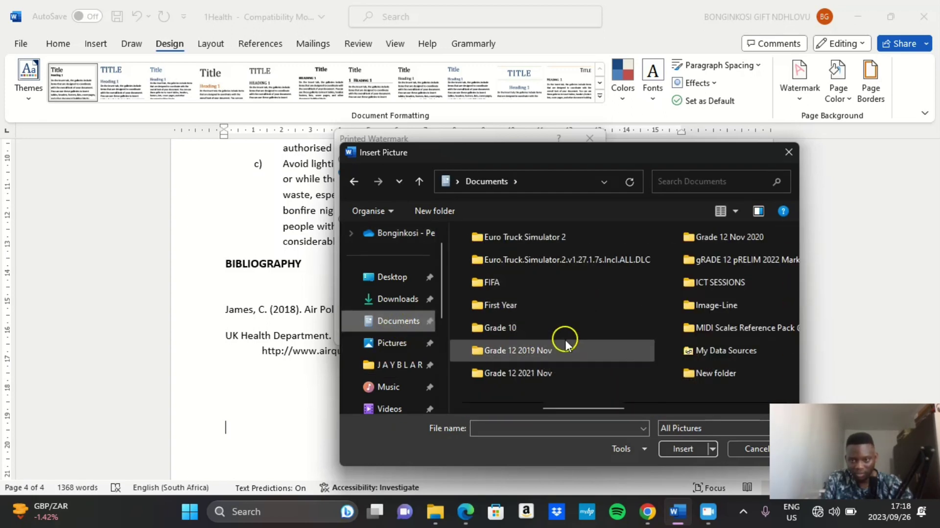
double_click(543, 371)
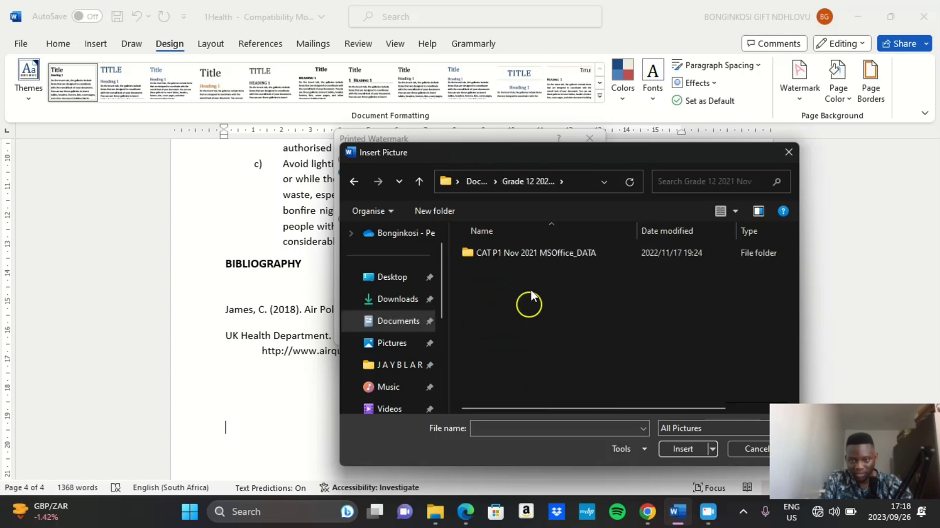
double_click(528, 255)
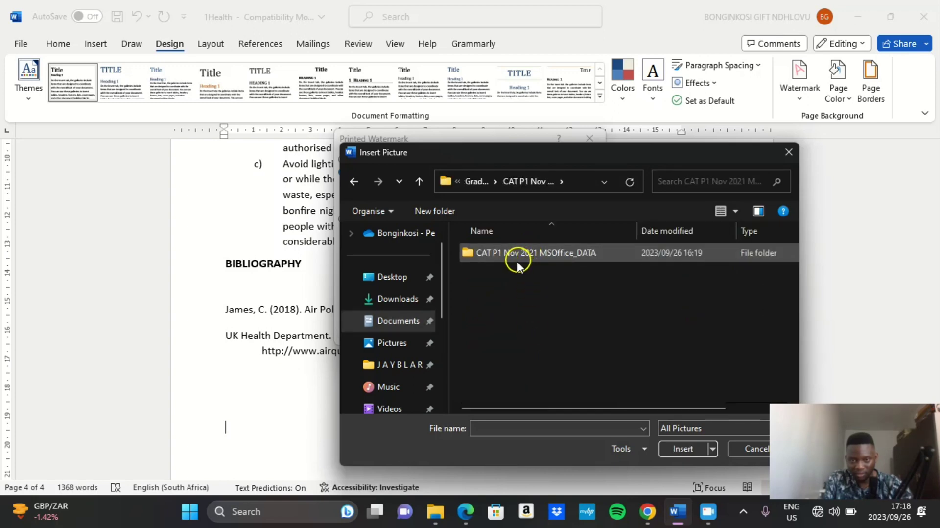
left_click(525, 255)
double_click(524, 255)
scroll(502, 274, "up", 2, "ctrl")
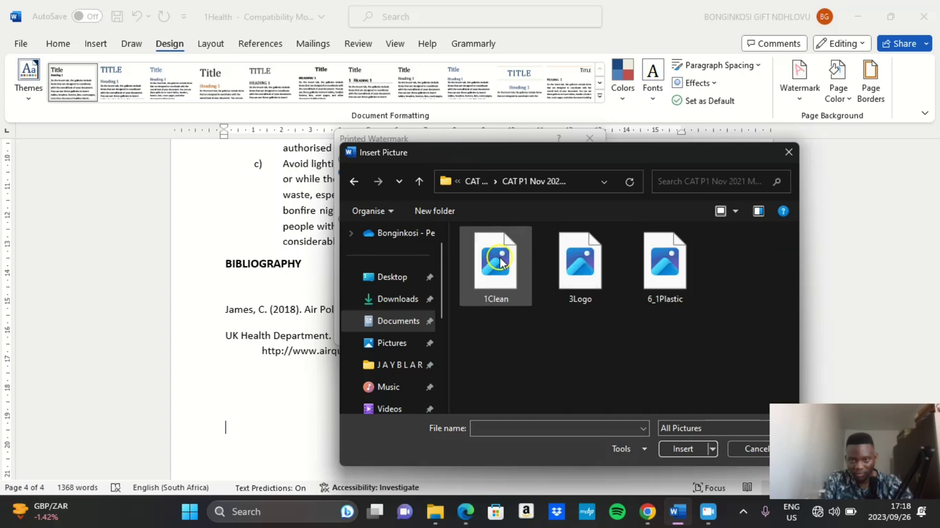
left_click(499, 262)
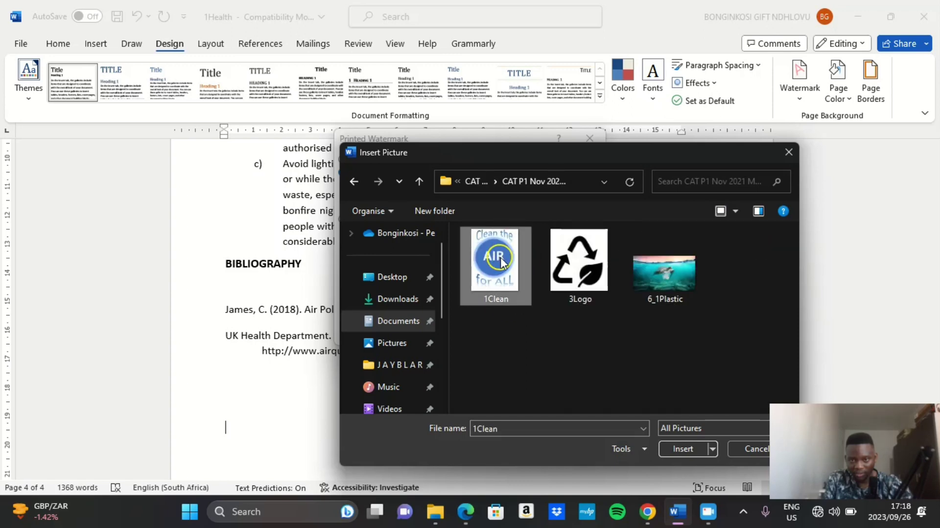
left_click(681, 452)
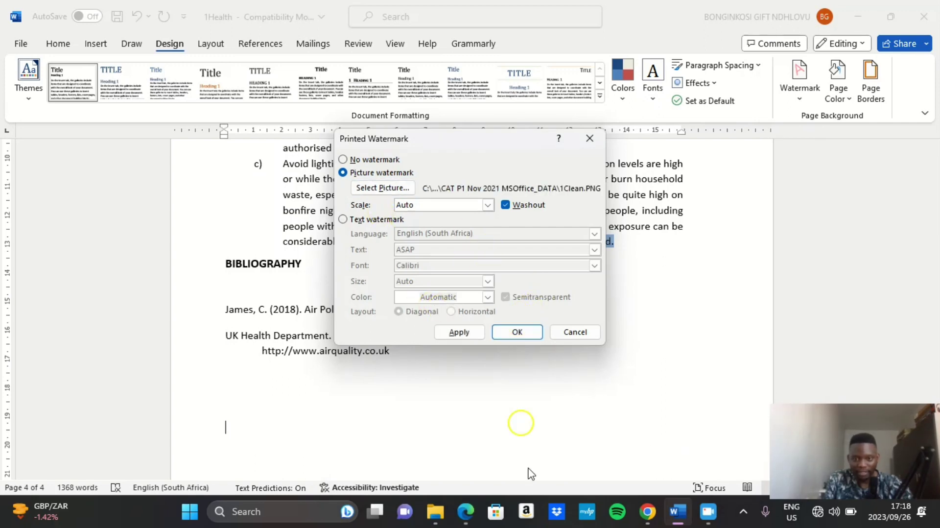
Step: Scale the 1Clean watermark to 150% with washout kept on, and apply it to the document
left_click(488, 206)
left_click(431, 244)
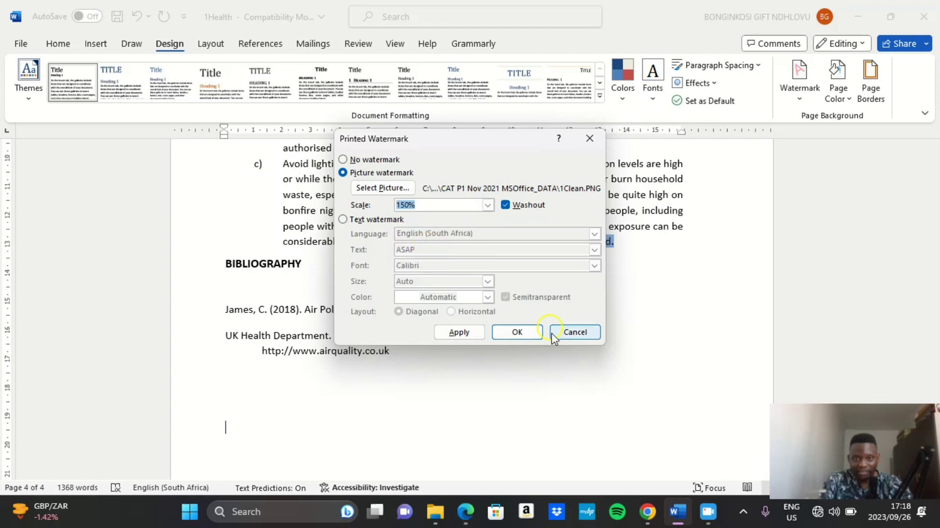
left_click(466, 336)
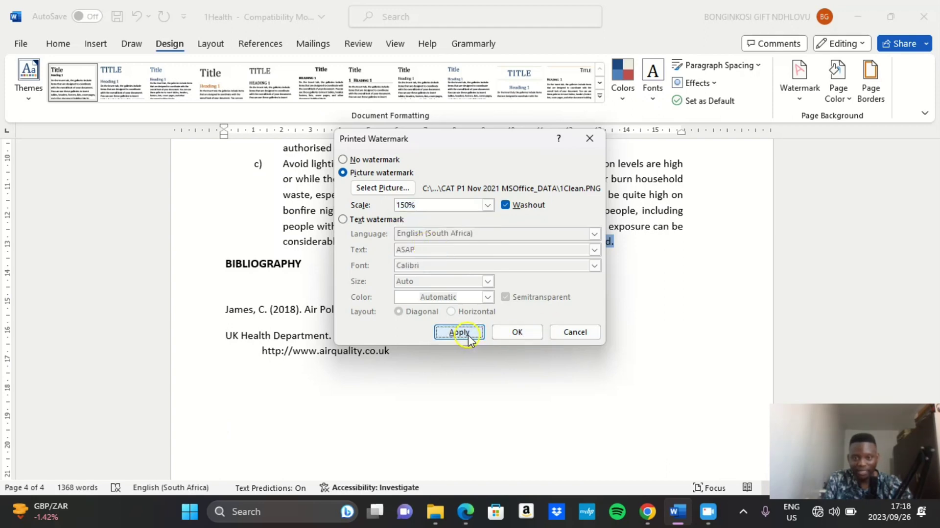
left_click(573, 332)
Step: Examine the picture watermark behind the text on the last page around the BIBLIOGRAPHY section
scroll(460, 369, "up", 3)
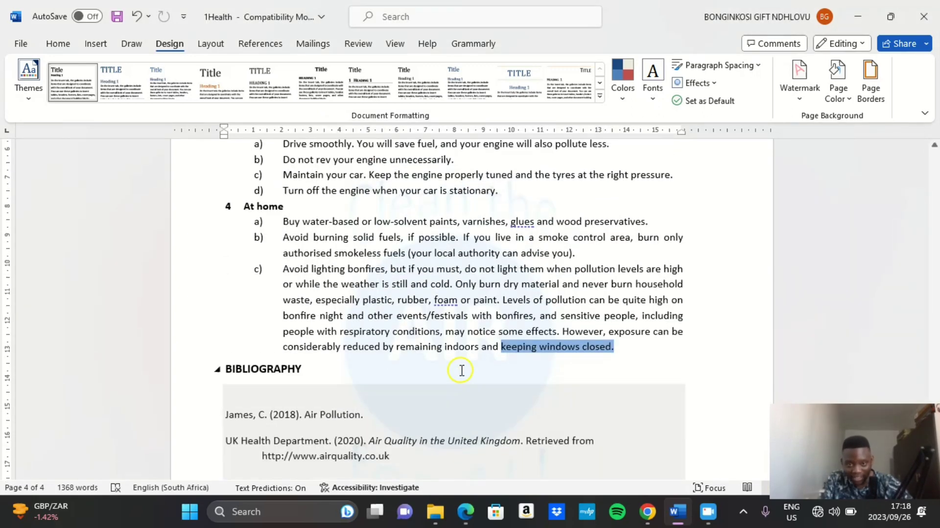
scroll(455, 350, "down", 1)
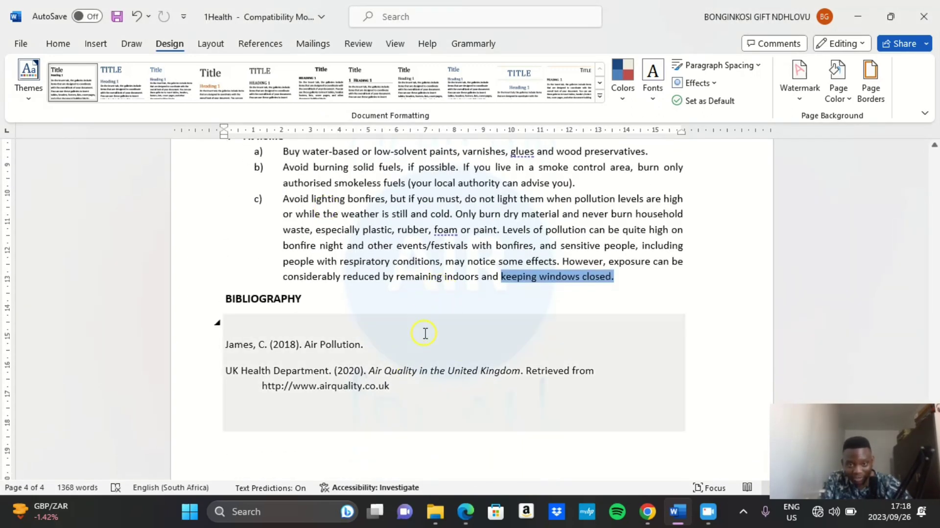
scroll(426, 274, "up", 2)
scroll(453, 351, "down", 1)
scroll(451, 347, "down", 3)
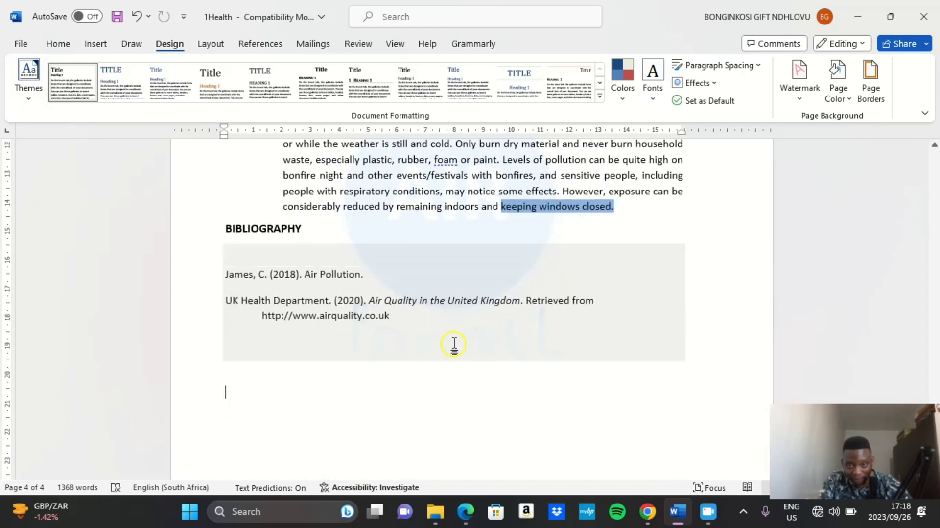
scroll(451, 341, "up", 3)
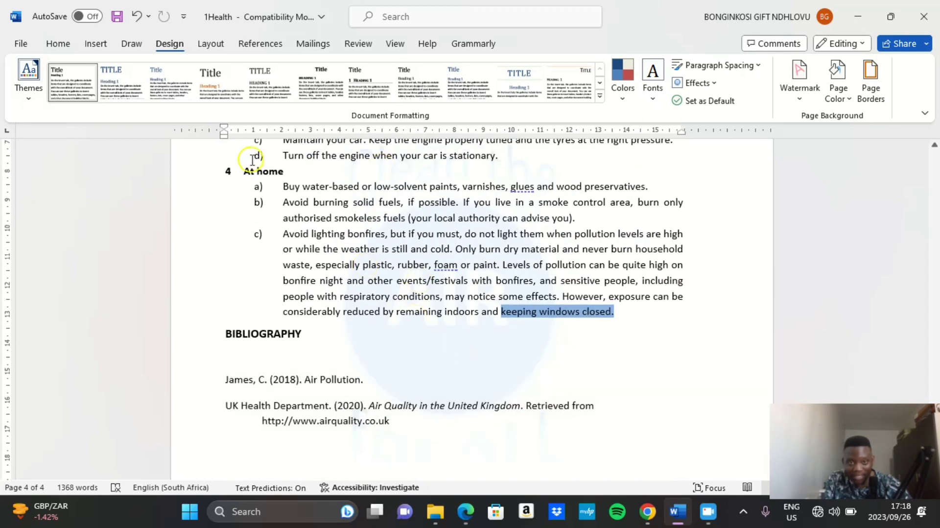
left_click(69, 47)
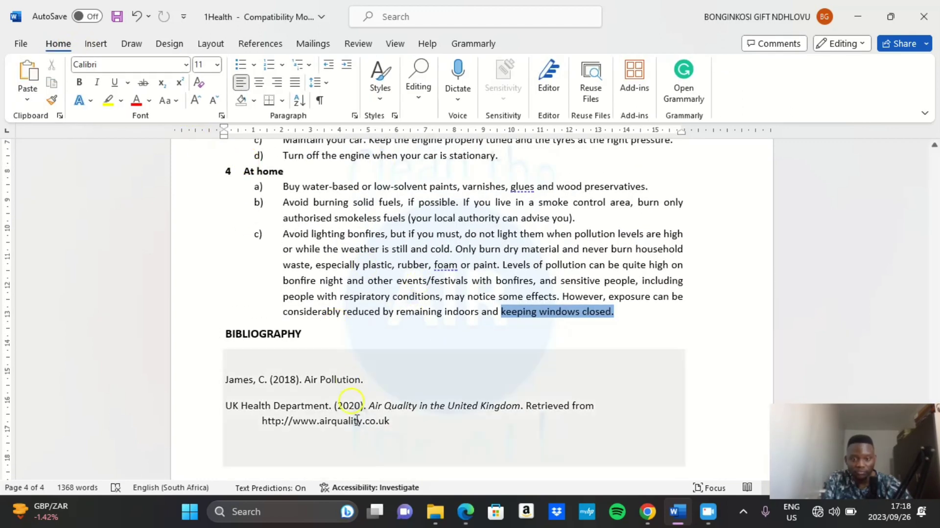
Step: Switch to the exam PDF in Edge, highlight the text of task 1.9 in yellow and read task 1.10
left_click(464, 521)
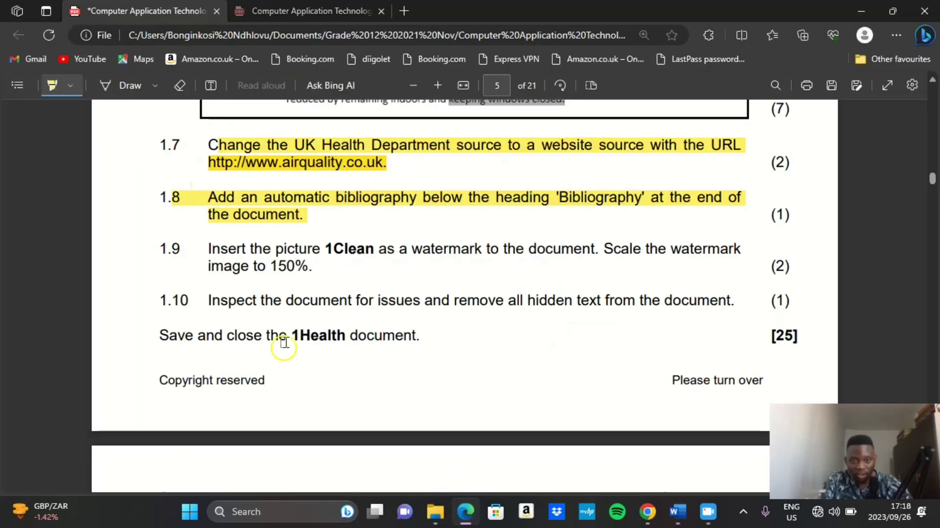
mouse_move(301, 265)
left_mouse_down()
mouse_move(220, 255)
mouse_move(203, 242)
left_mouse_up()
scroll(294, 337, "down", 1)
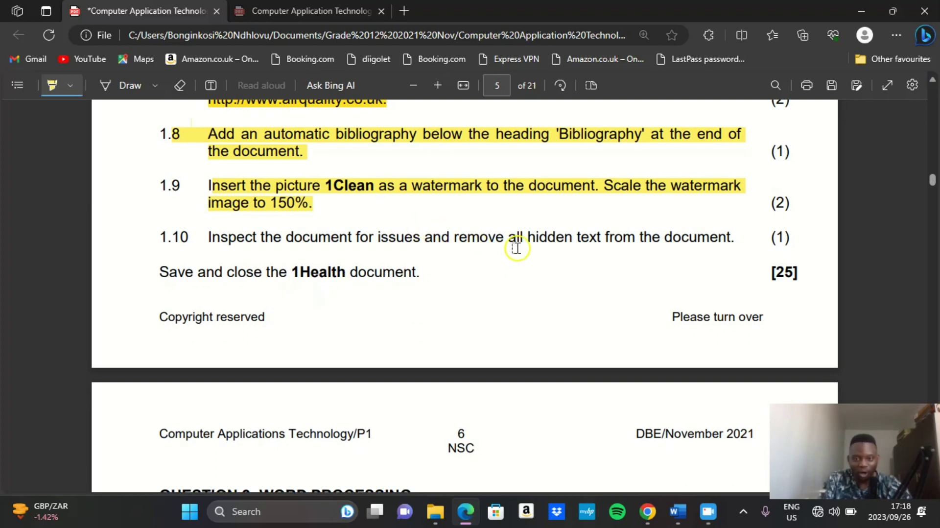
Step: Switch back to Word and open the Info page of the 1Health document to reach the document inspection section
mouse_move(671, 523)
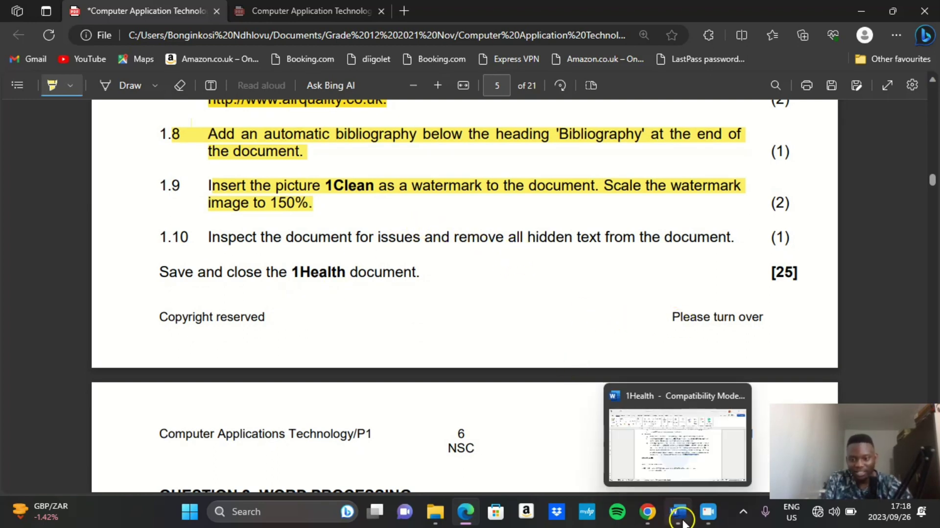
left_click(671, 489)
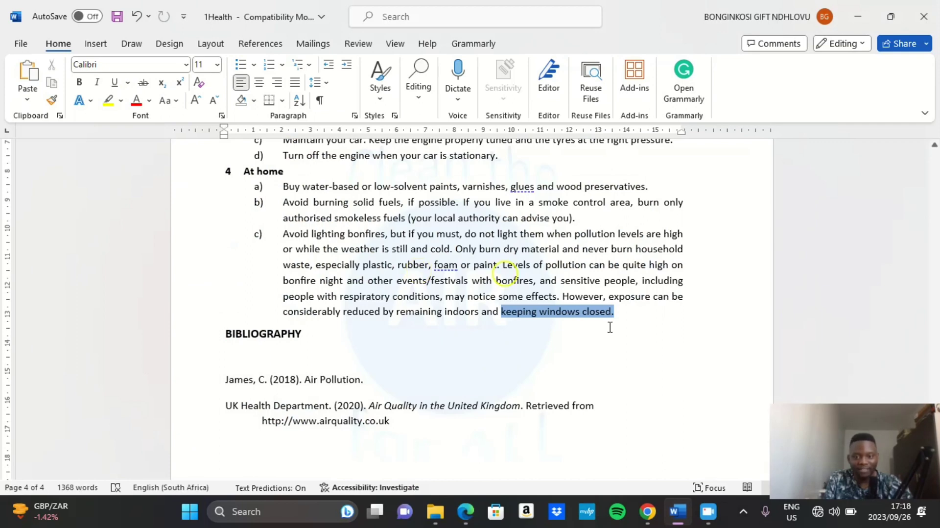
scroll(610, 327, "up", 6)
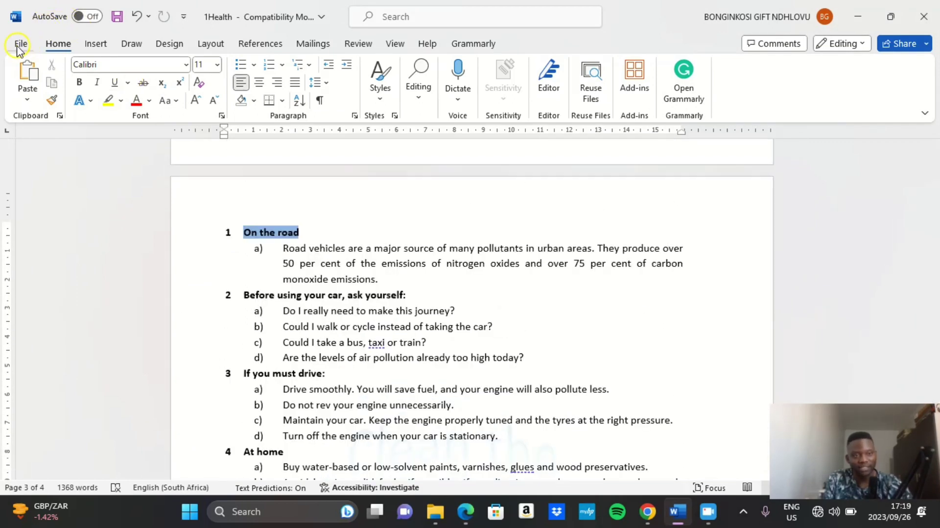
left_click(19, 44)
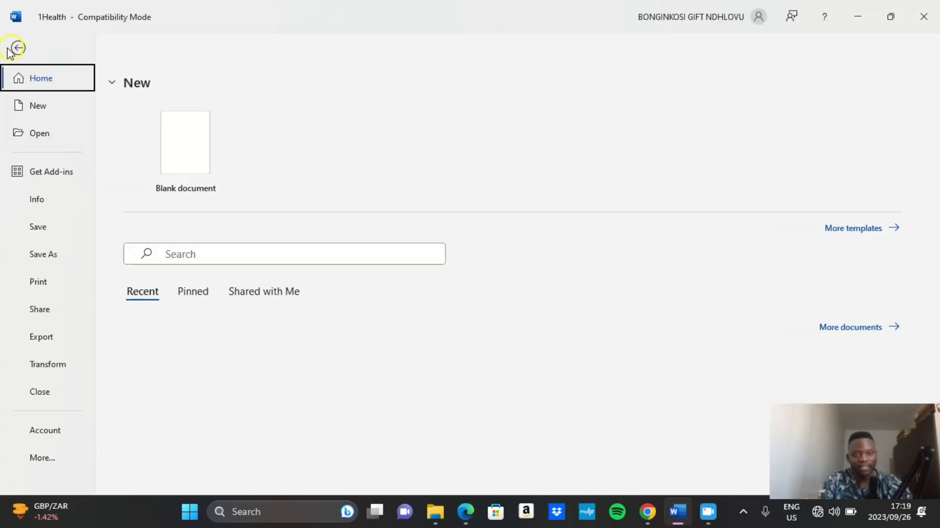
left_click(42, 204)
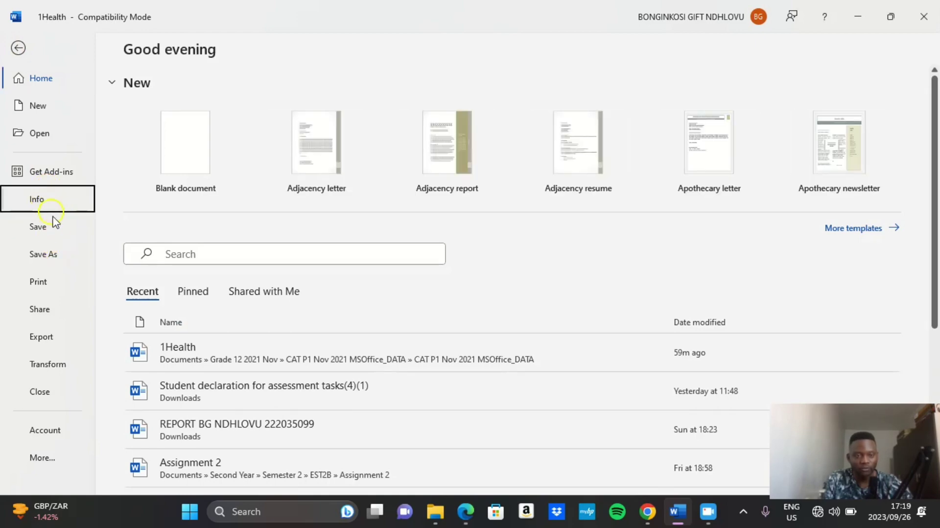
scroll(239, 318, "down", 1)
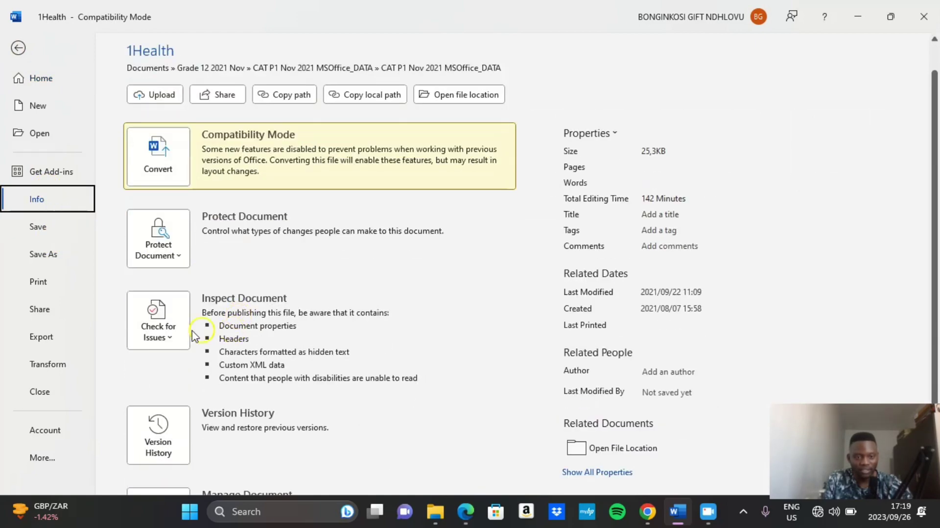
Step: Recheck task 1.10 in the exam PDF in Edge, return to Word, and start Inspect Document, saving the 1Health file first
left_click(465, 511)
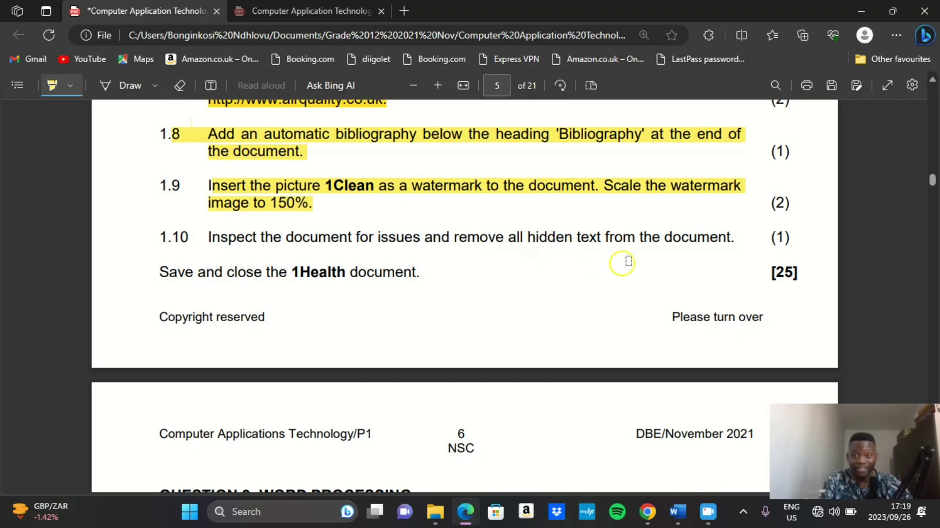
left_click(681, 513)
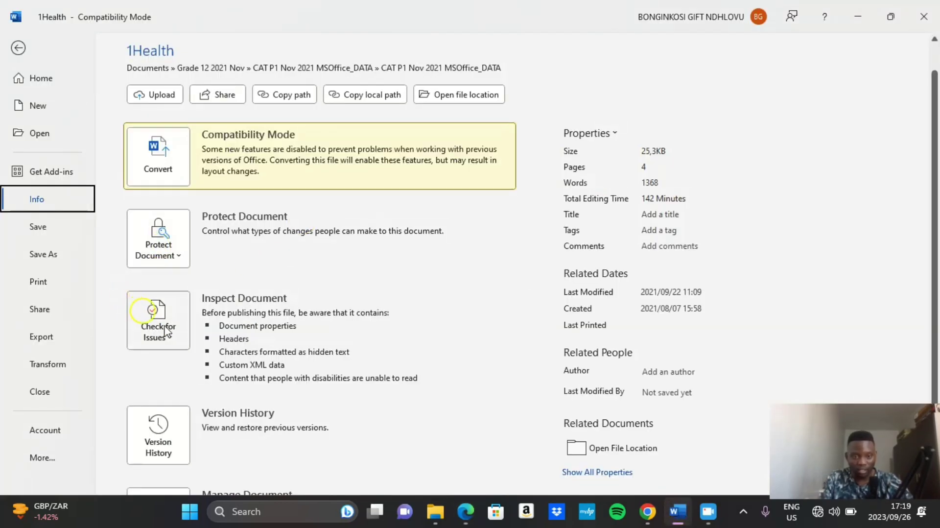
left_click(182, 336)
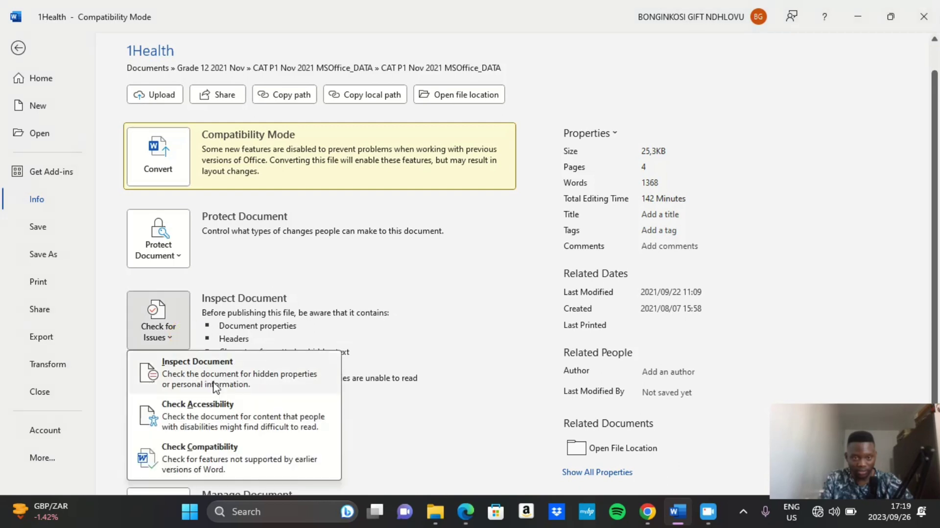
left_click(275, 475)
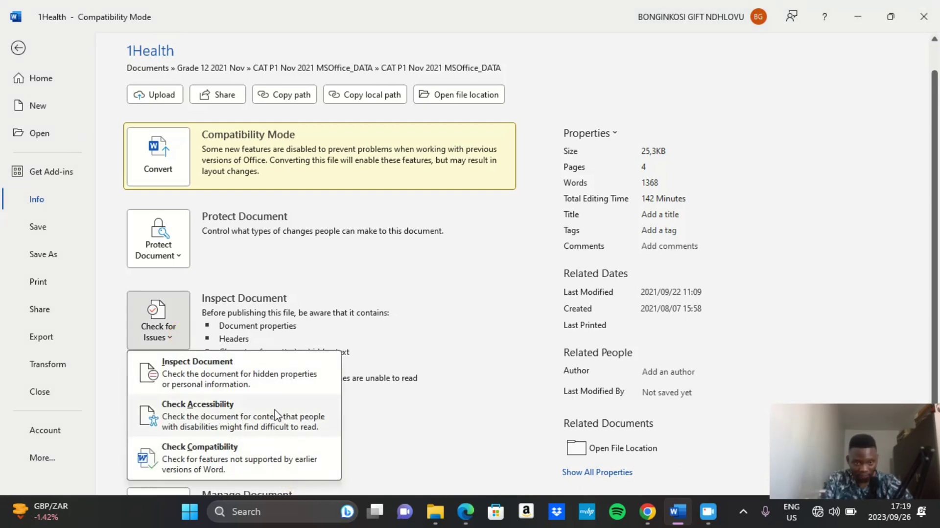
left_click(222, 373)
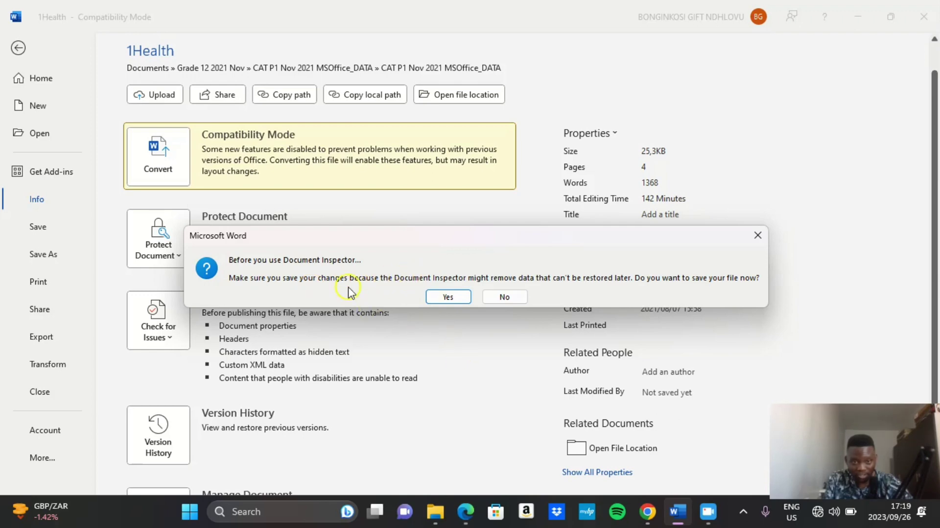
left_click(451, 297)
key("Escape")
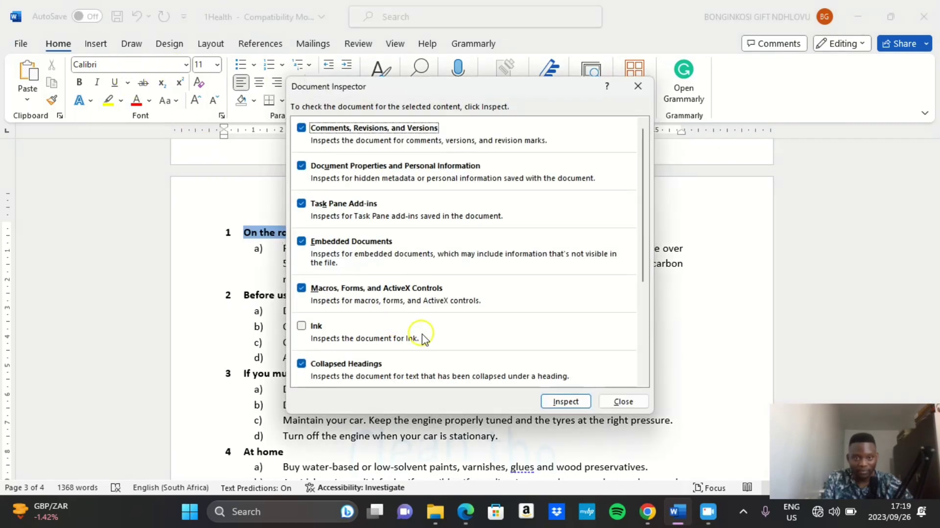
Step: Review the content types in the Document Inspector and run the inspection with Hidden Text included and Ink excluded
scroll(346, 337, "down", 3)
scroll(346, 337, "up", 3)
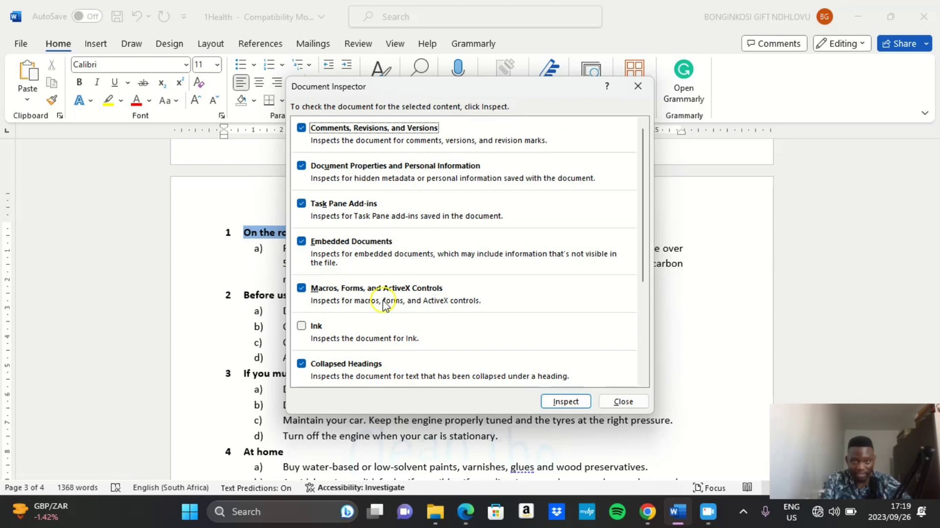
scroll(382, 305, "down", 3)
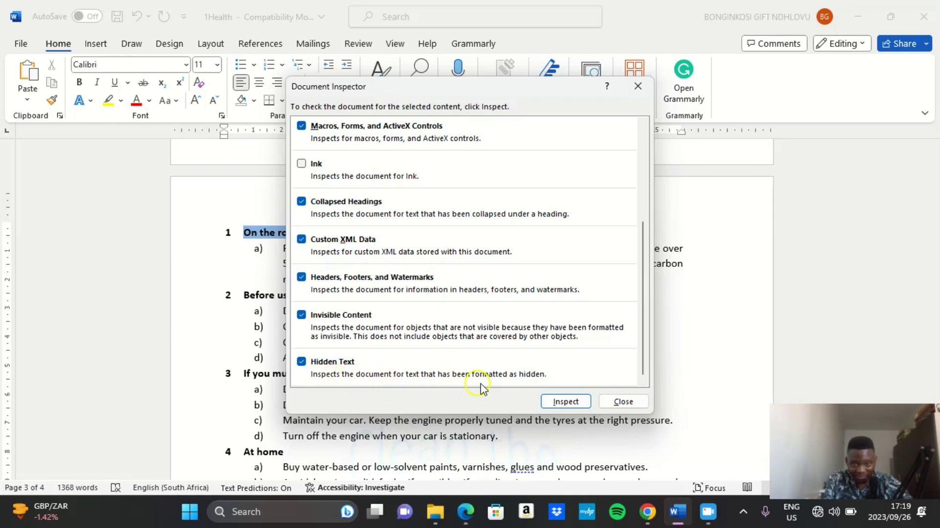
scroll(421, 340, "up", 5)
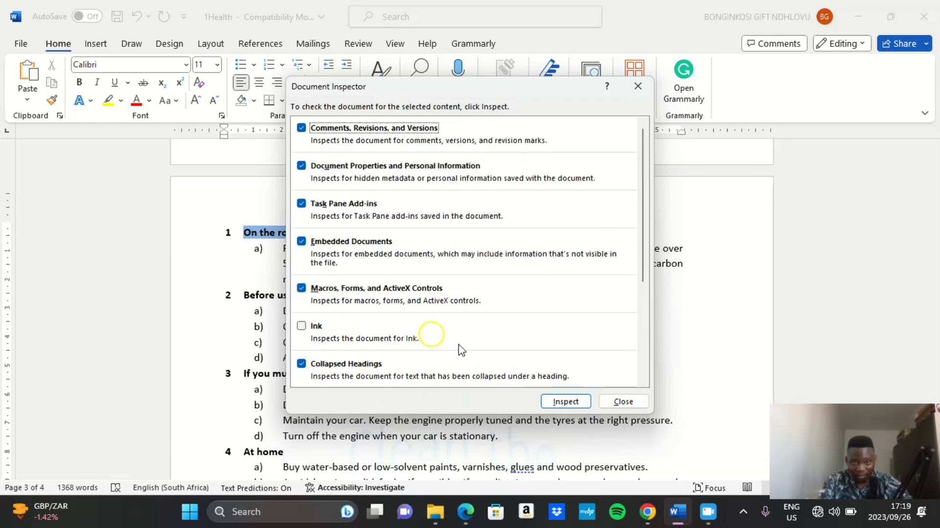
left_click(568, 402)
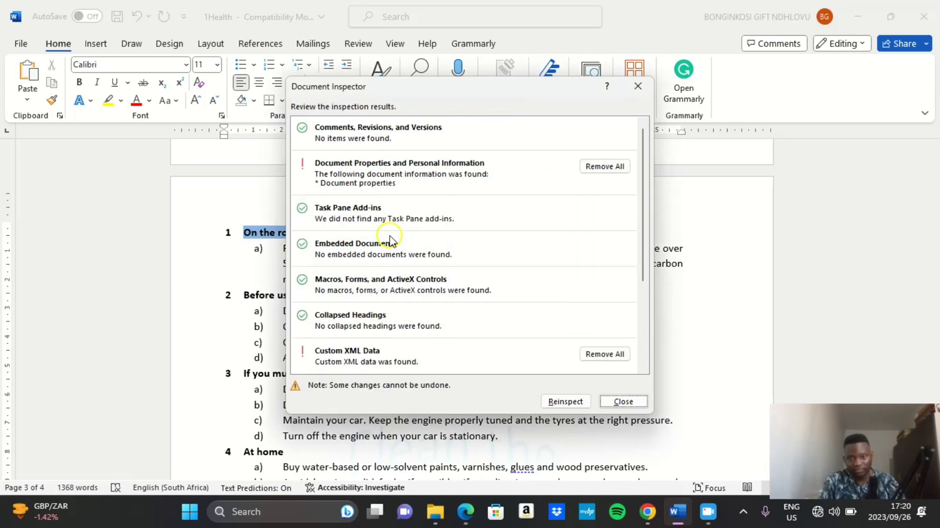
Step: Remove all hidden text from the document using the inspection results and close the Document Inspector
scroll(468, 321, "down", 3)
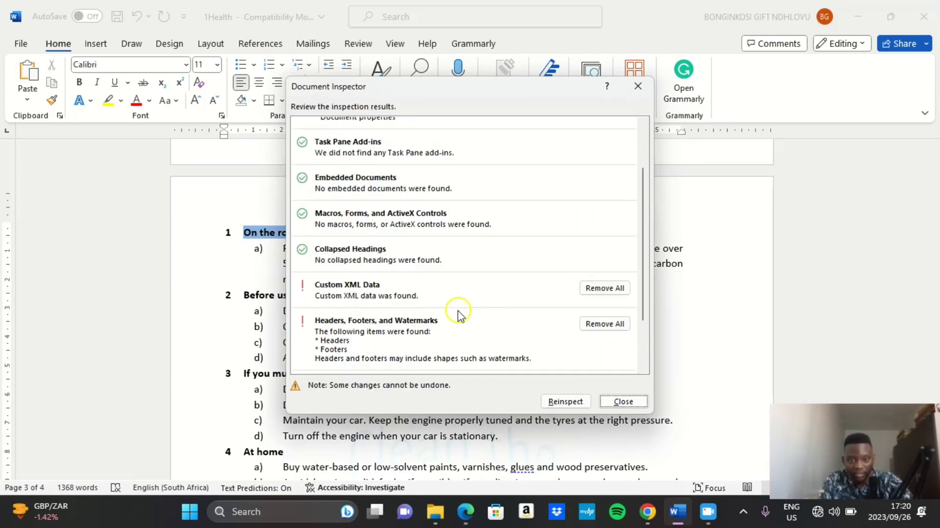
scroll(457, 313, "down", 3)
scroll(457, 313, "down", 1)
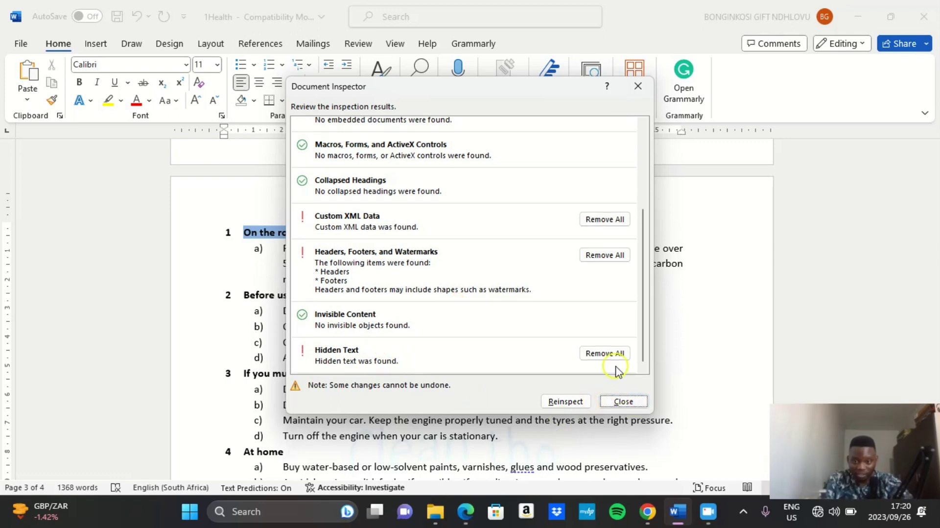
left_click(605, 354)
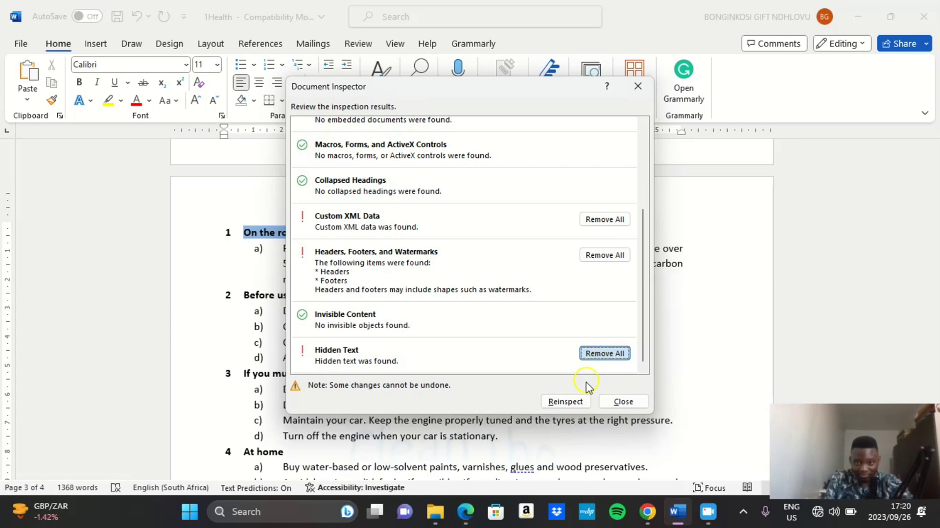
left_click(620, 402)
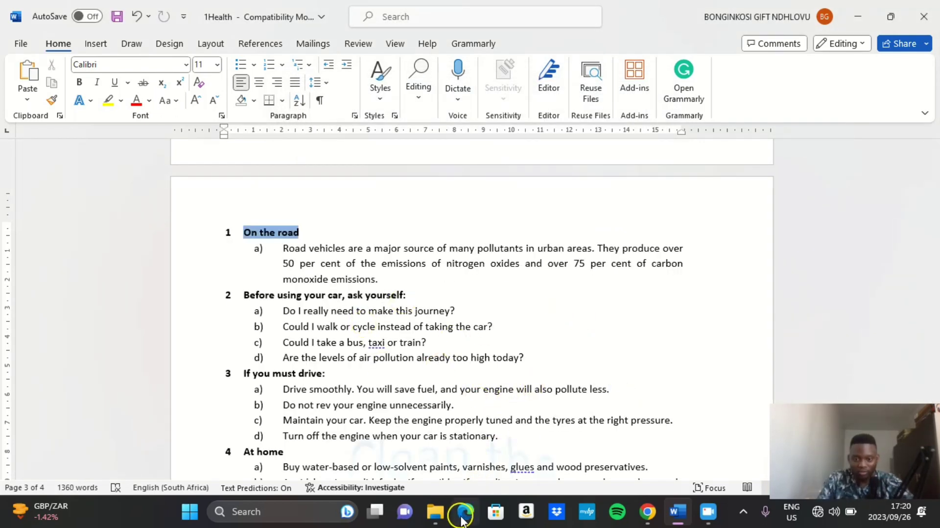
Step: Switch to the exam PDF in Edge, highlight the text of task 1.10 in yellow, and save the PDF
mouse_move(464, 518)
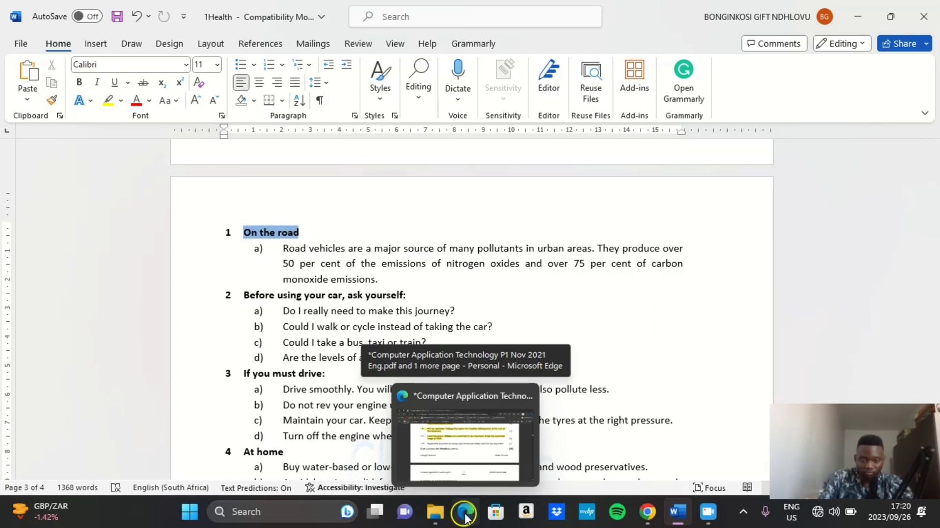
left_click(463, 517)
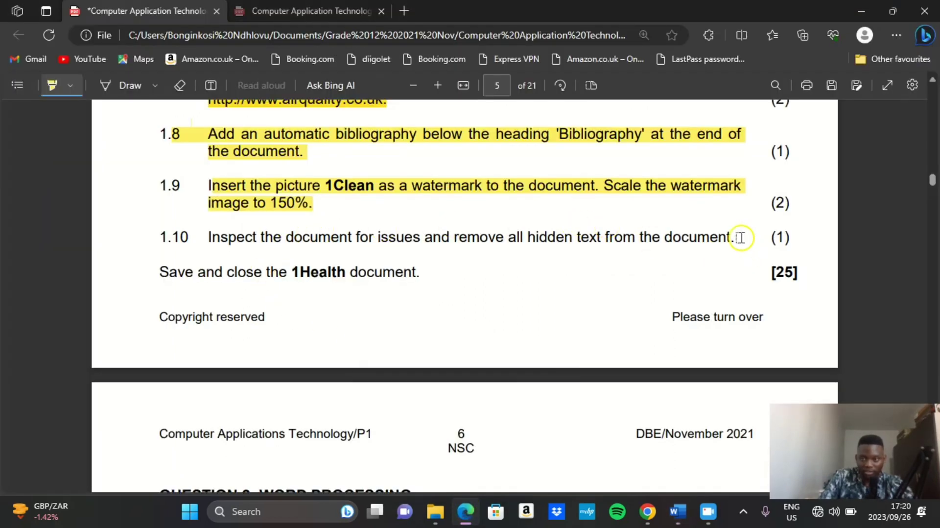
mouse_move(735, 237)
left_mouse_down()
mouse_move(348, 248)
mouse_move(219, 226)
mouse_move(225, 237)
mouse_move(181, 237)
left_mouse_up()
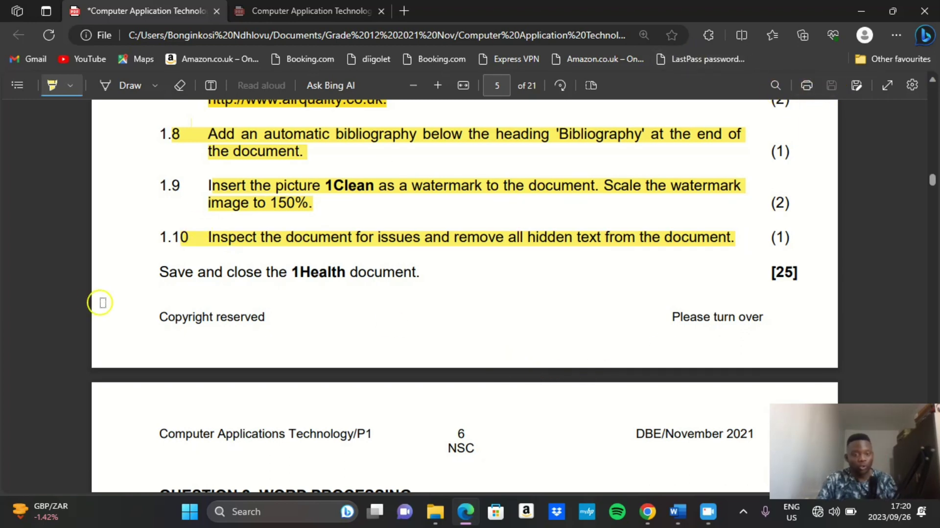
key("ctrl+s")
Step: Look over the finished Question 1 tasks and read the Question 2 word processing instructions on page 6 of the exam PDF
scroll(105, 298, "up", 4)
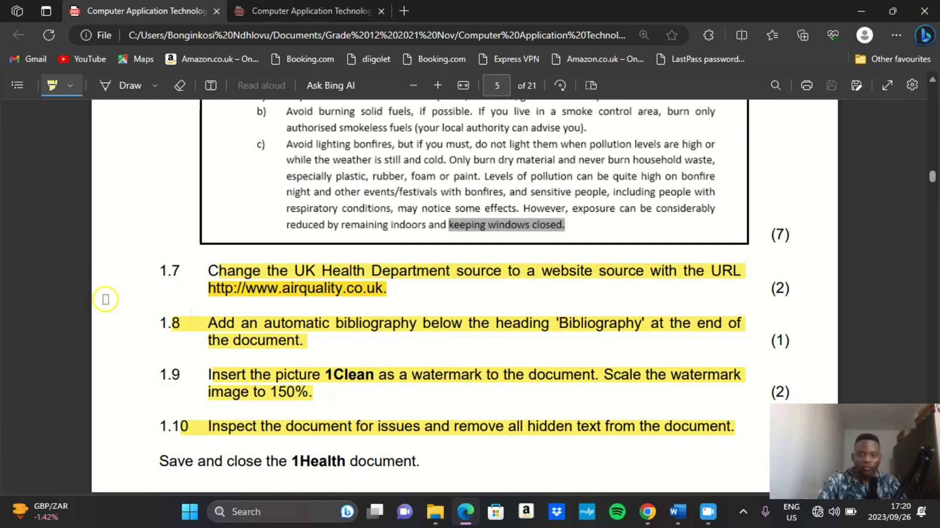
scroll(307, 372, "down", 10)
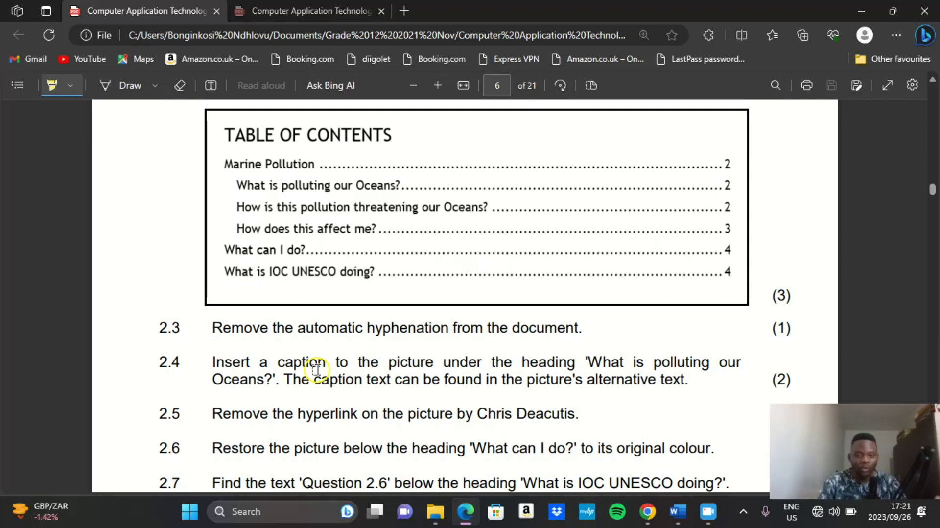
scroll(336, 397, "up", 5)
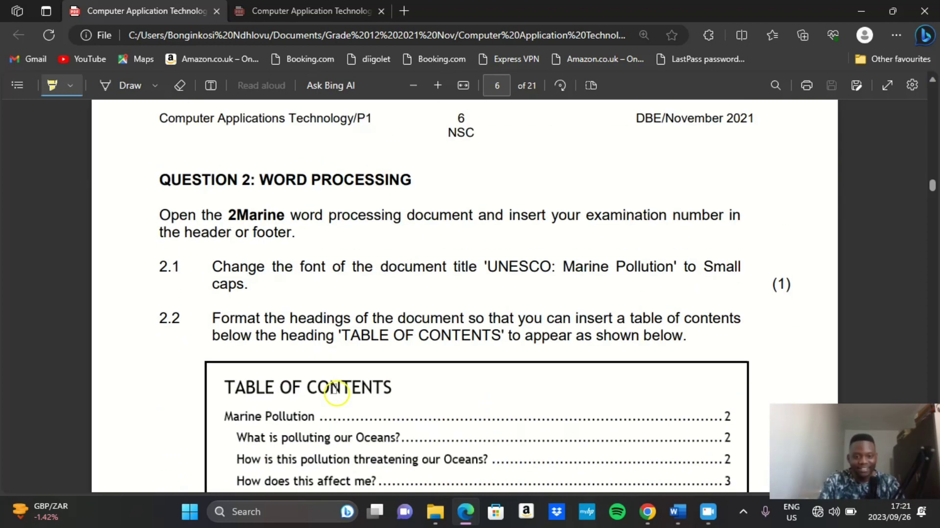